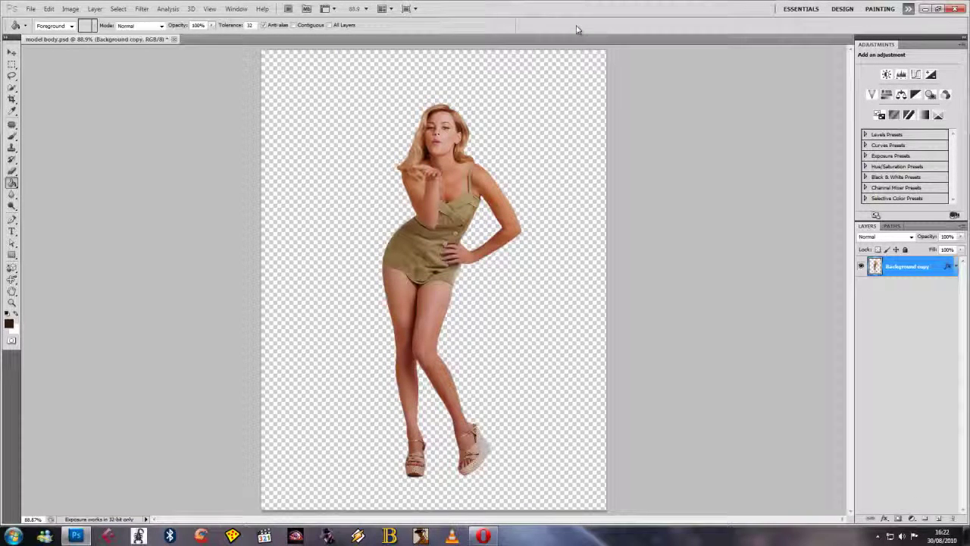
Move the cut-out model layer a few pixels up and to the left with the Move tool
key(v)
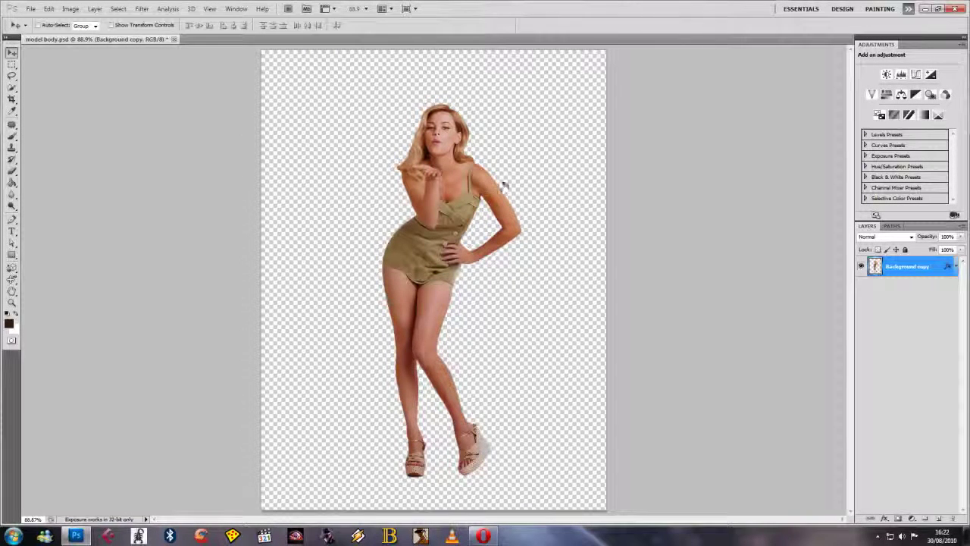
mouse_move(458, 178)
mouse_down()
mouse_move(419, 194)
mouse_move(447, 183)
mouse_move(426, 179)
mouse_move(439, 185)
mouse_move(442, 207)
mouse_move(428, 205)
mouse_move(451, 195)
mouse_up()
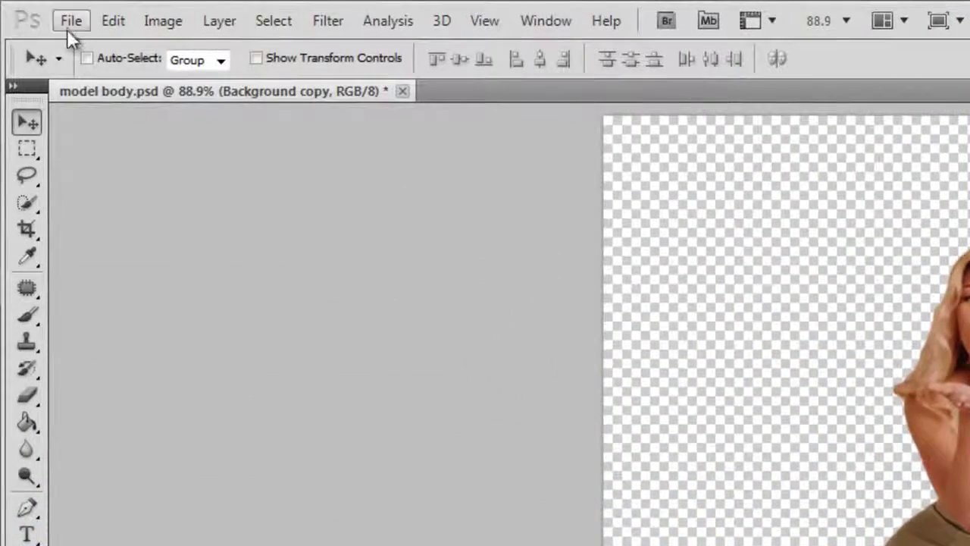
Create a new white 768 × 1024 px document
click(32, 10)
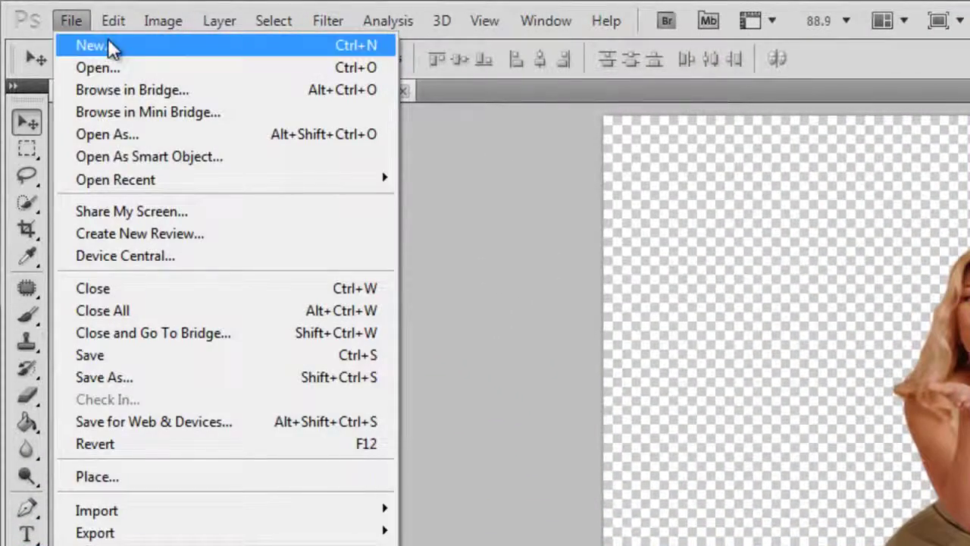
click(119, 44)
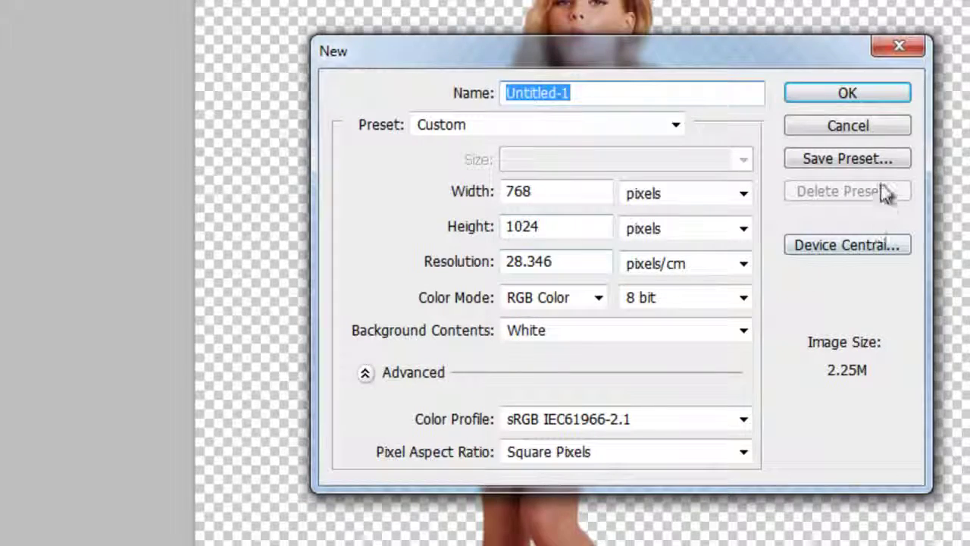
click(837, 94)
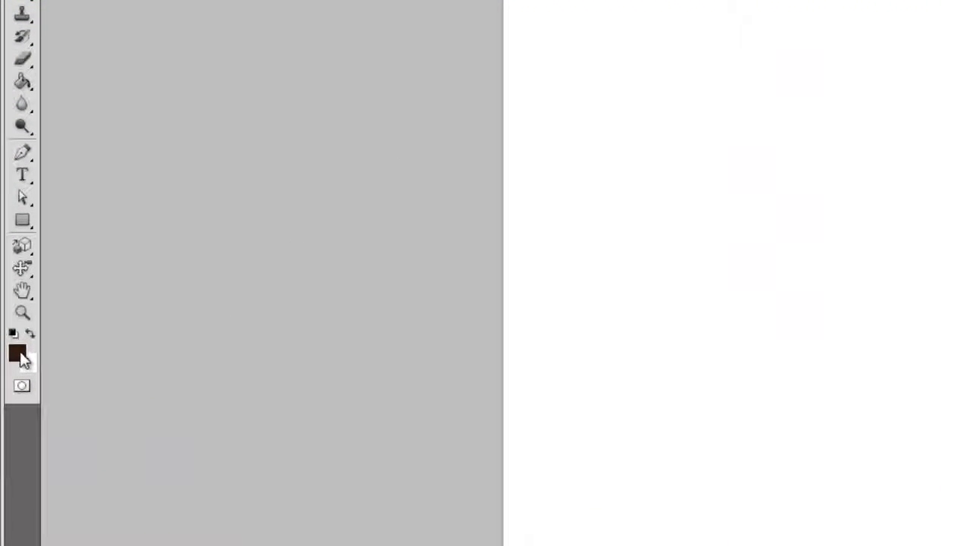
Set the foreground colour to dark brown 301a0d
click(18, 354)
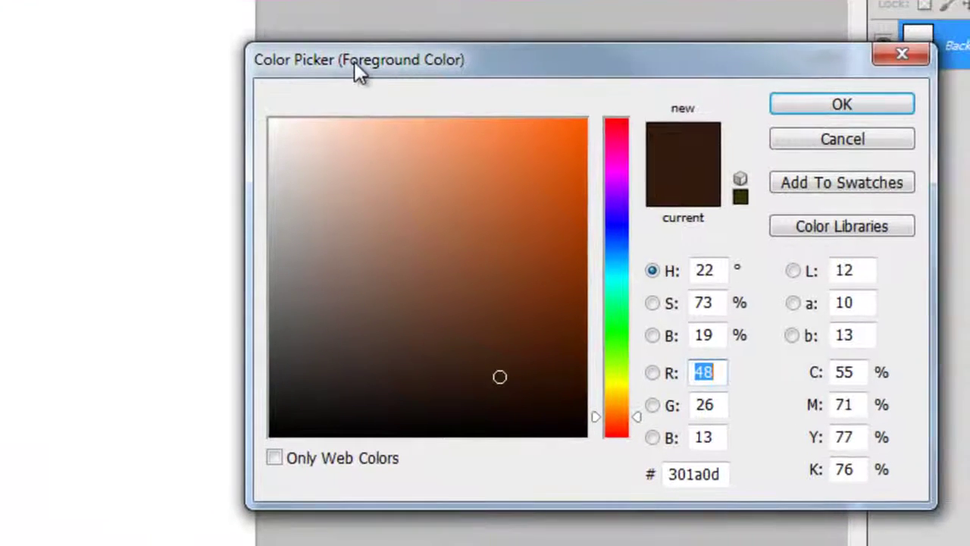
click(723, 475)
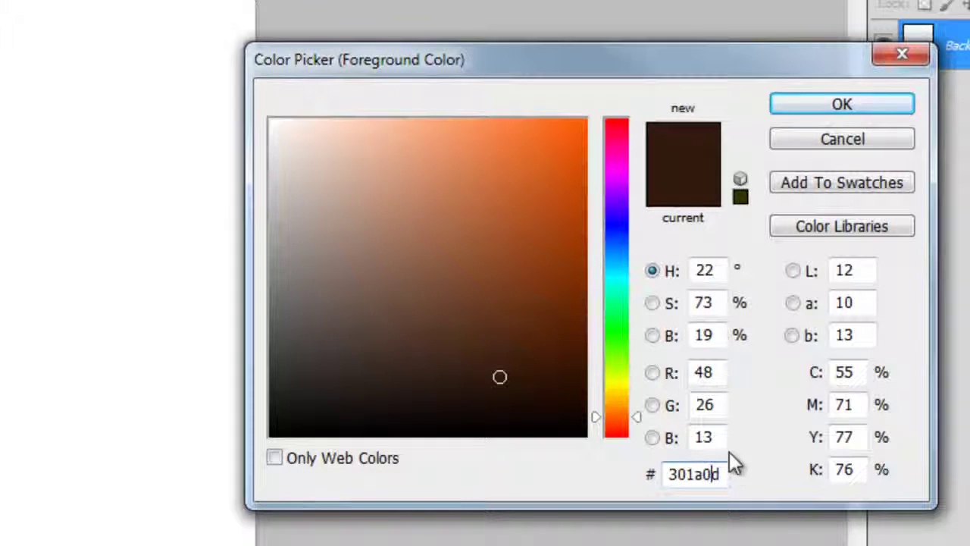
click(828, 107)
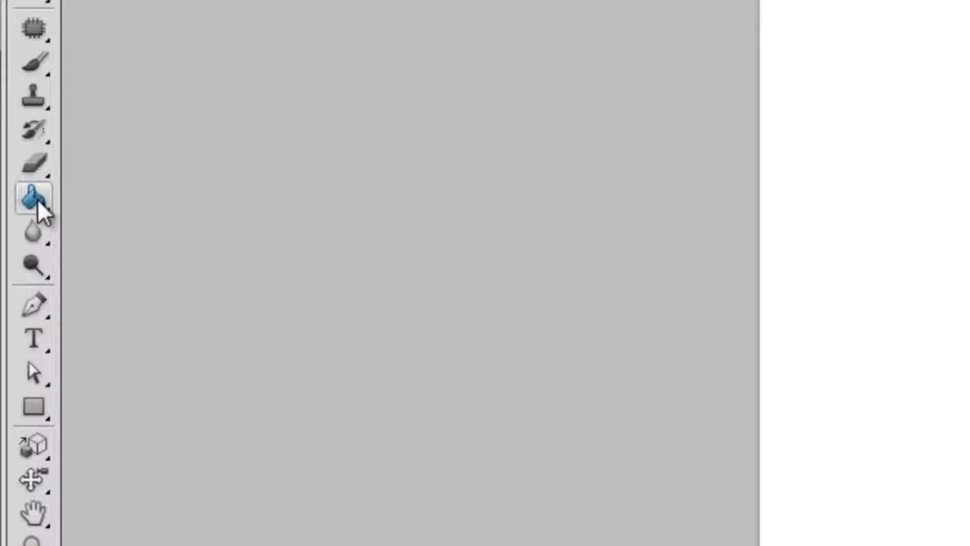
Bucket-fill Untitled-1 dark brown, add 7% uniform monochromatic noise, then return to model body.psd
click(39, 210)
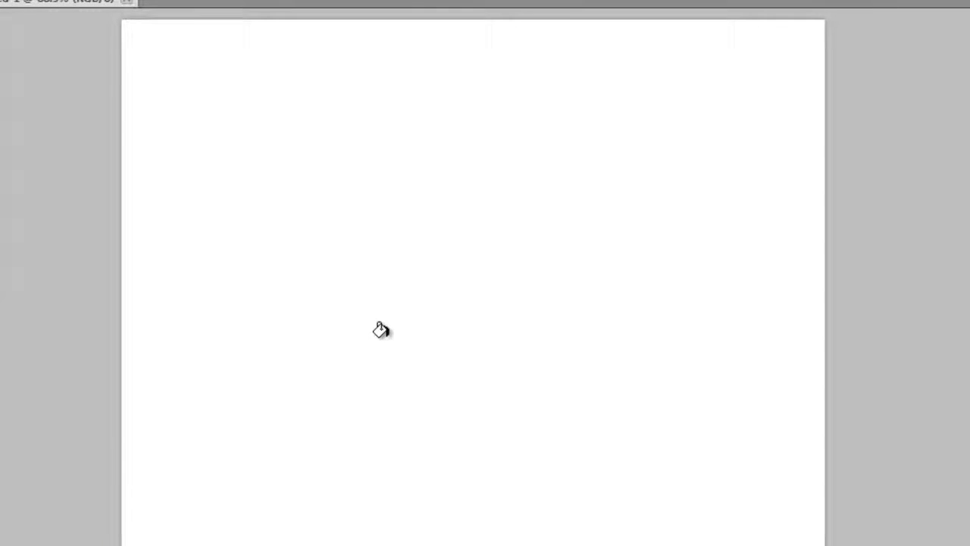
click(380, 330)
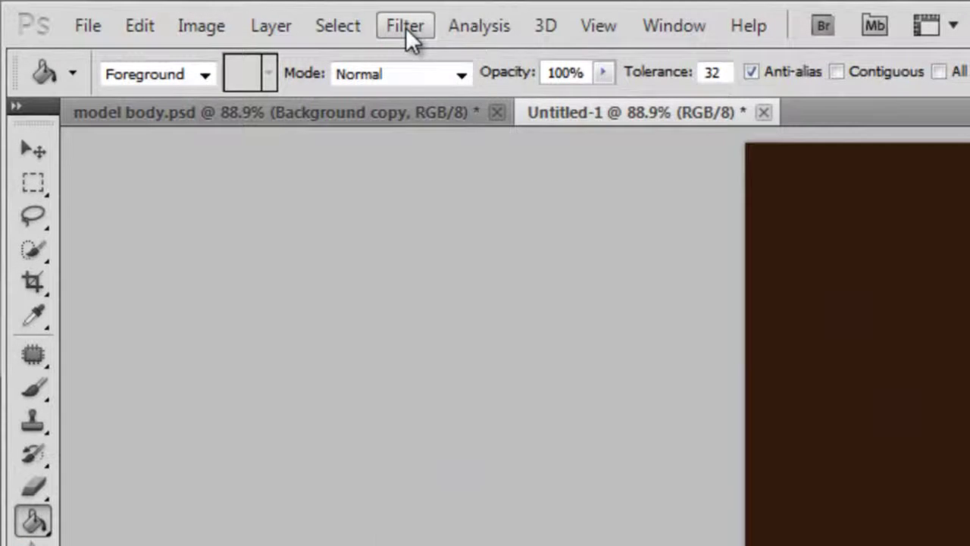
click(405, 27)
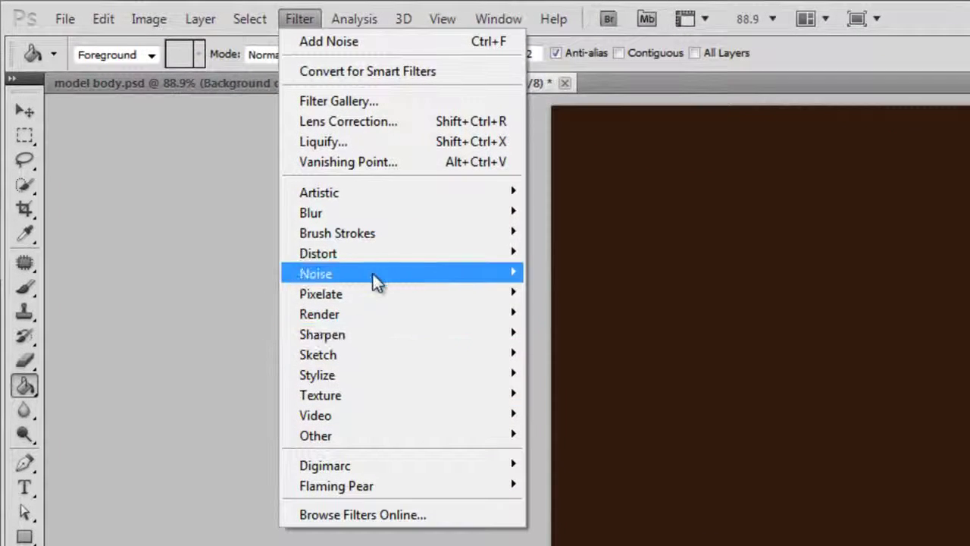
mouse_move(402, 274)
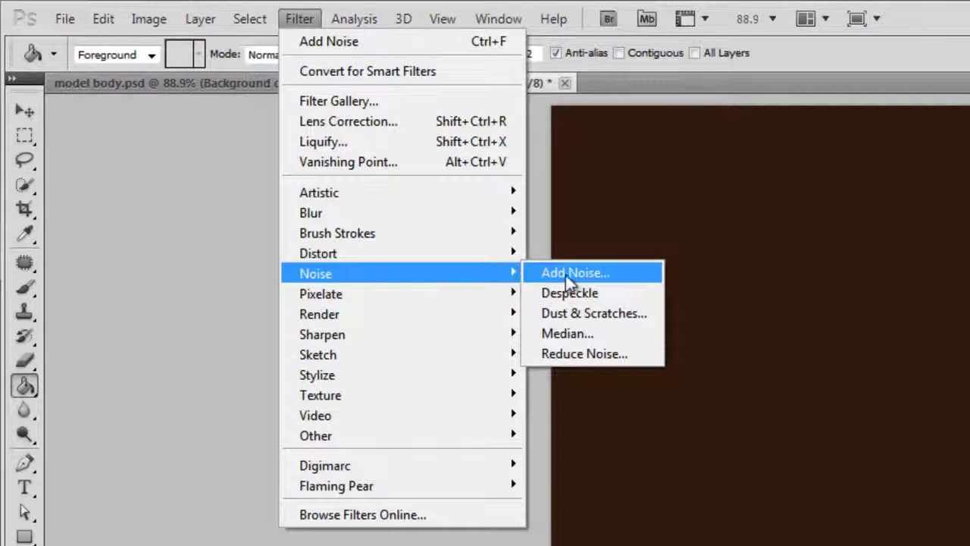
click(572, 274)
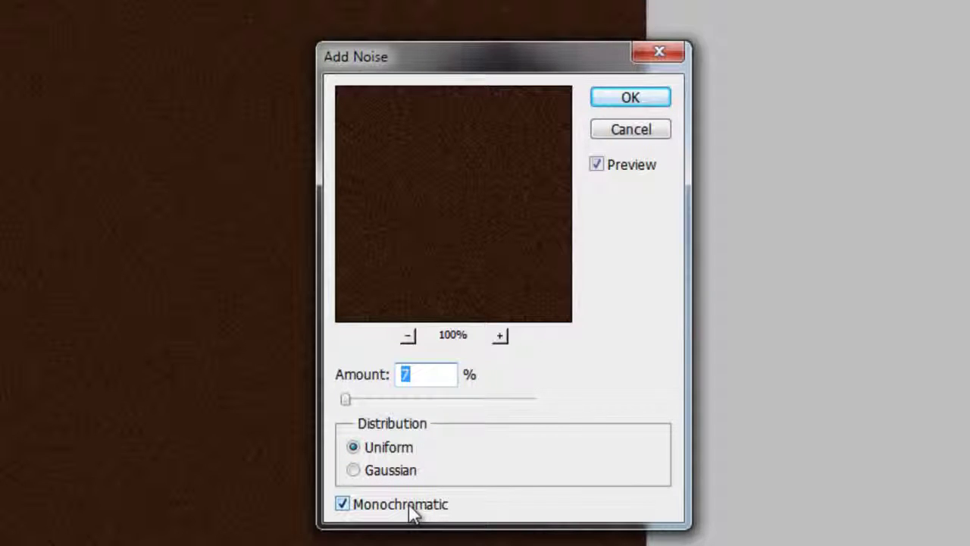
click(629, 98)
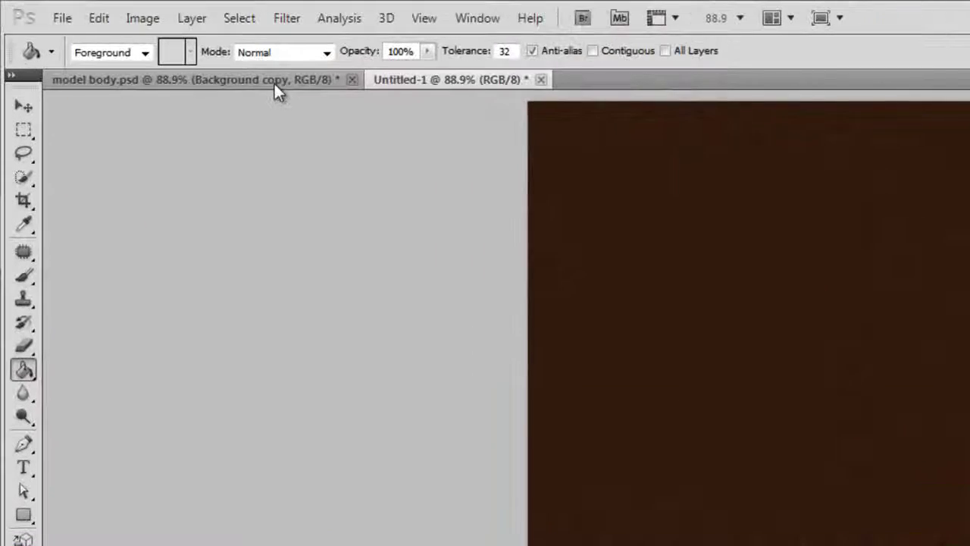
click(135, 40)
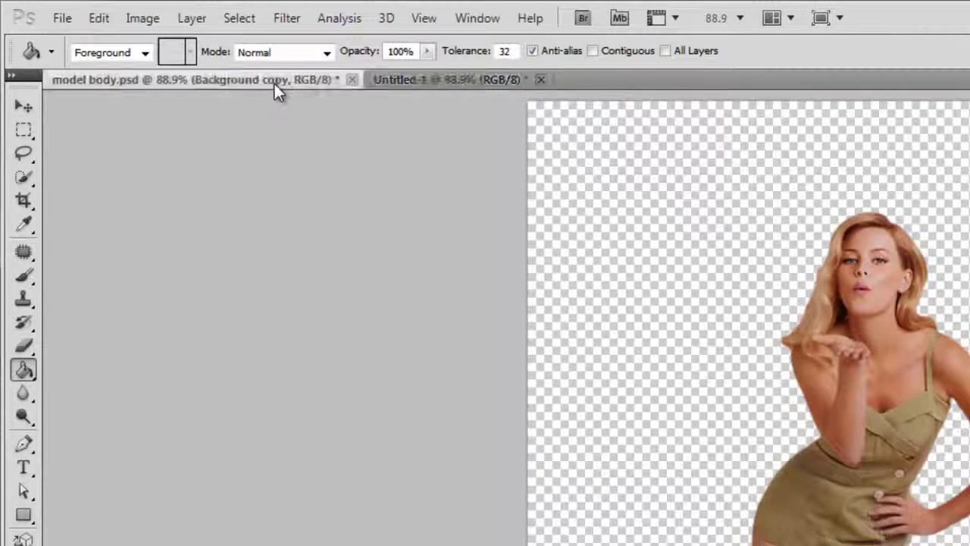
Drag the model into Untitled-1, position her, and duplicate her layer with Ctrl+J
key(v)
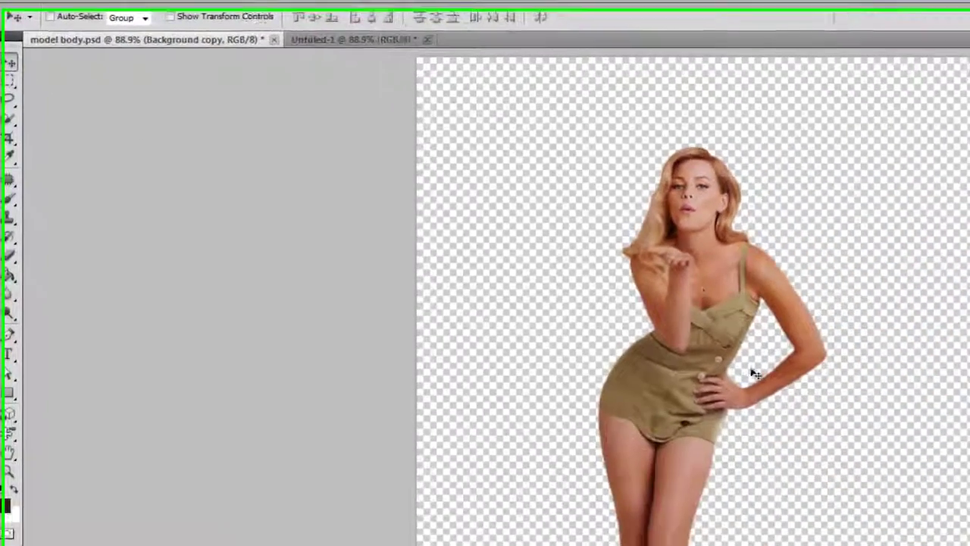
mouse_move(756, 374)
mouse_down()
mouse_move(609, 329)
mouse_move(331, 26)
mouse_move(663, 268)
mouse_up()
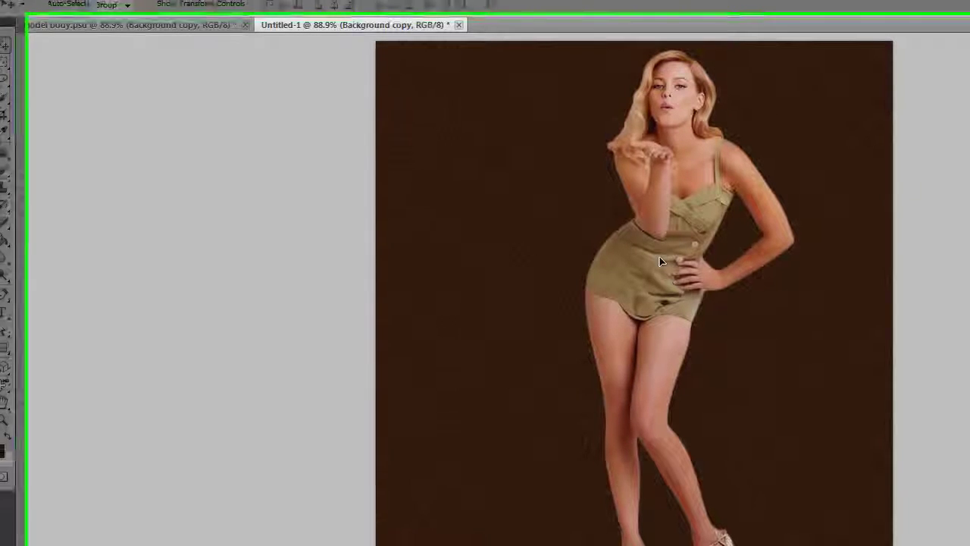
drag(474, 211, 379, 221)
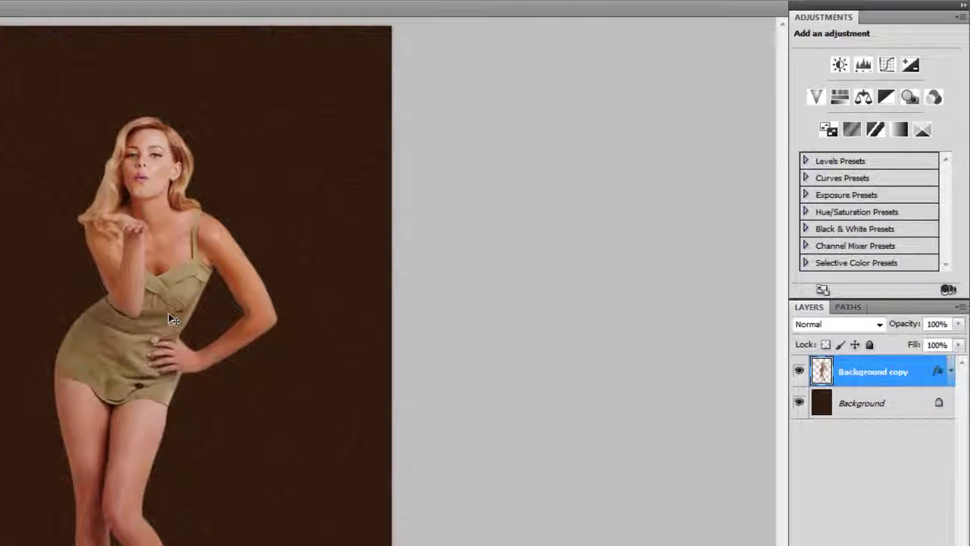
key(ctrl+j)
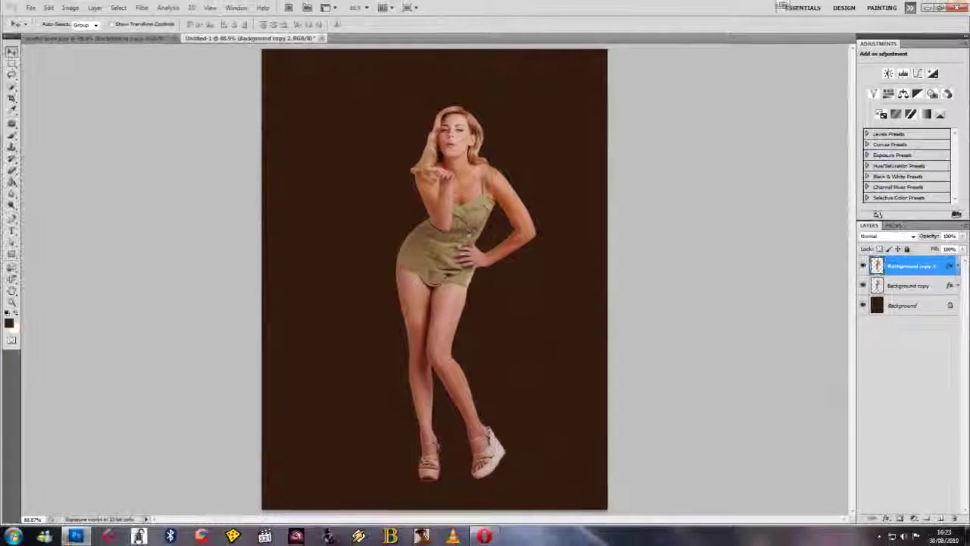
mouse_move(412, 240)
mouse_down()
mouse_move(355, 240)
mouse_move(457, 237)
mouse_move(416, 237)
mouse_up()
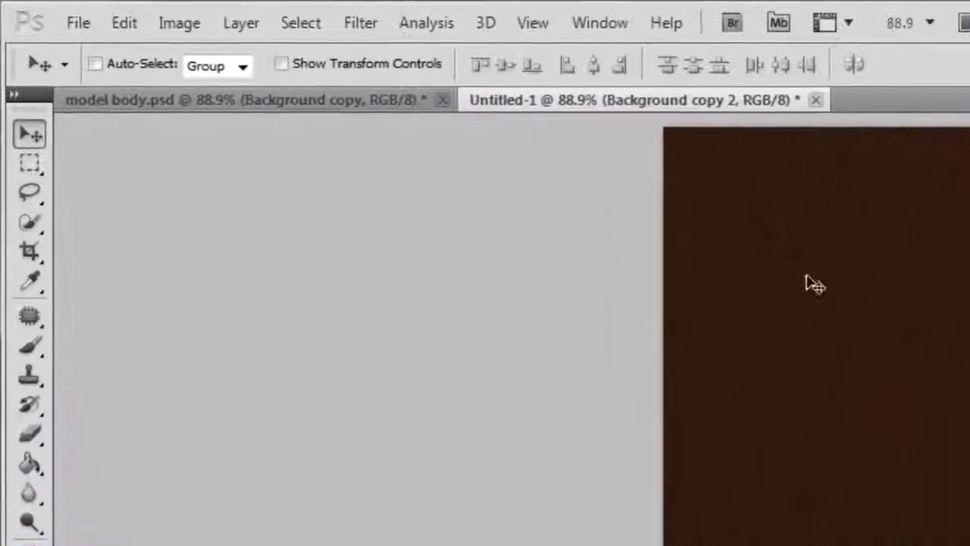
Flip the duplicate model vertically and drag it below her shoes as a floor reflection
click(125, 24)
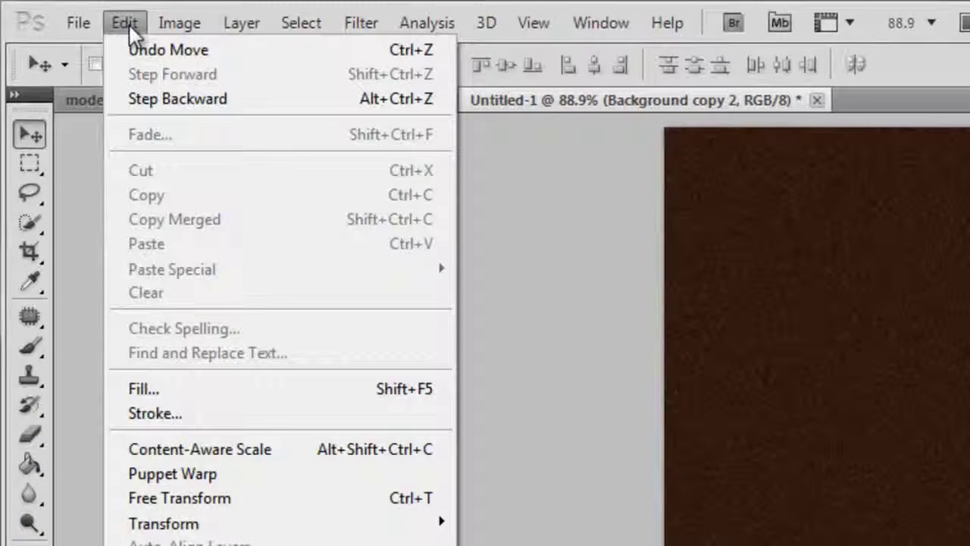
mouse_move(272, 122)
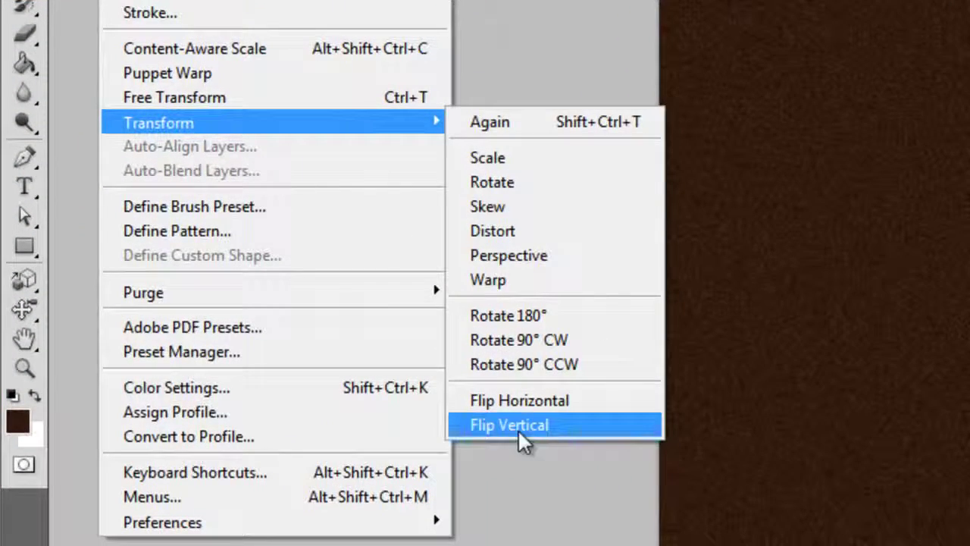
click(542, 422)
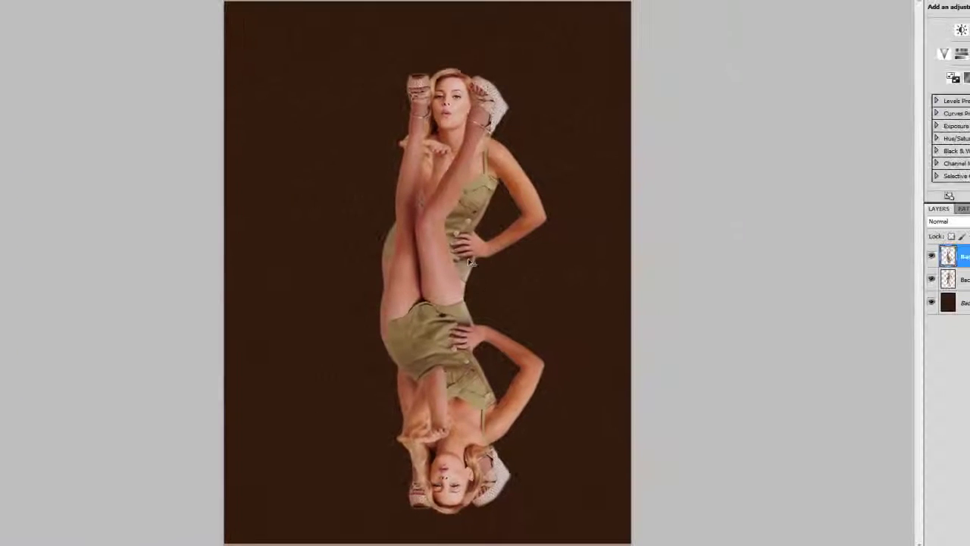
drag(445, 172, 446, 537)
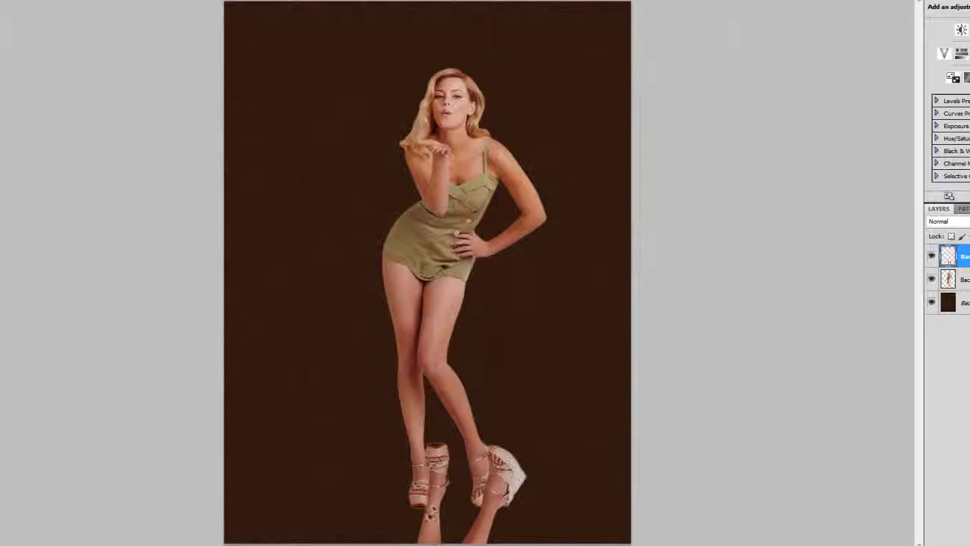
mouse_move(426, 490)
mouse_down()
mouse_move(429, 537)
mouse_move(428, 334)
mouse_move(426, 535)
mouse_up()
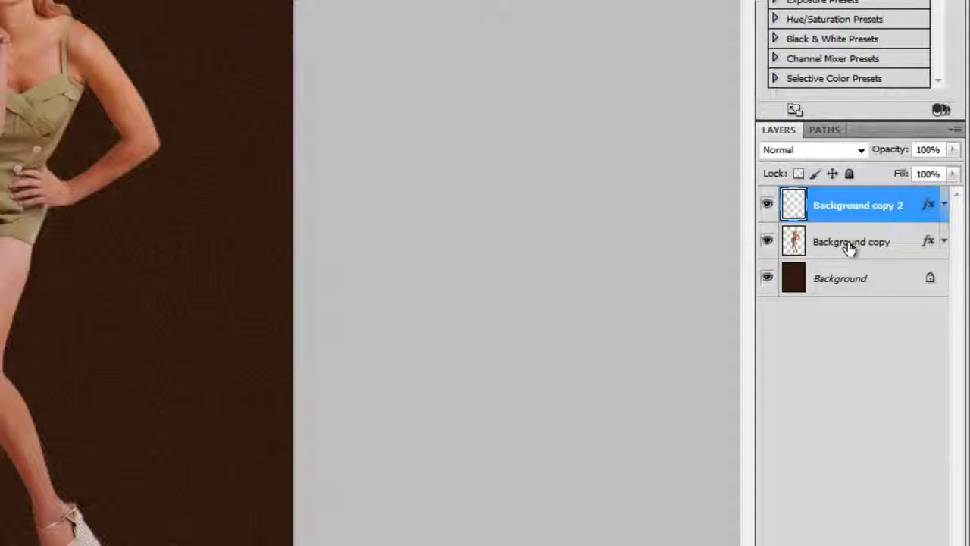
Give Background copy a Color Dodge Outer Glow in green 7fa782, 90% opacity, 128 px size
click(849, 248)
right_click(850, 248)
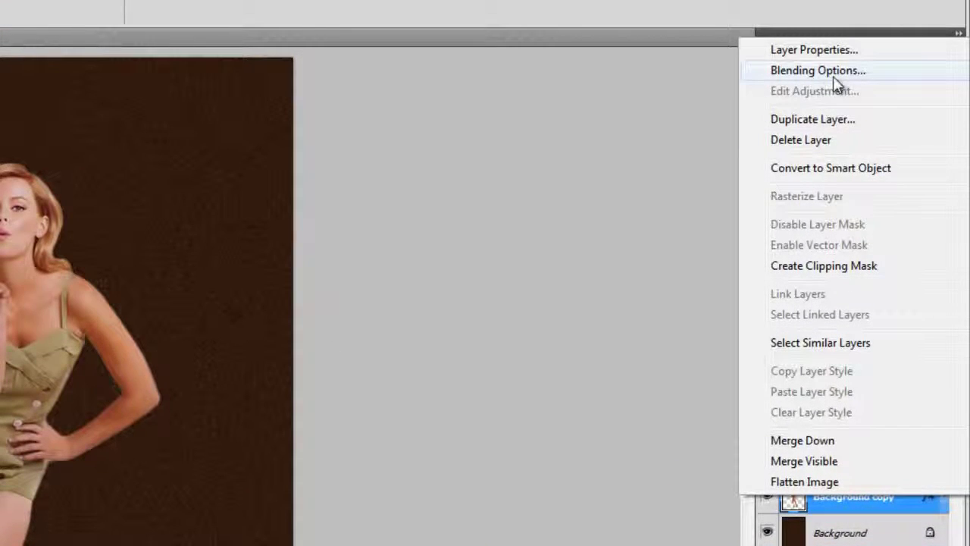
click(818, 74)
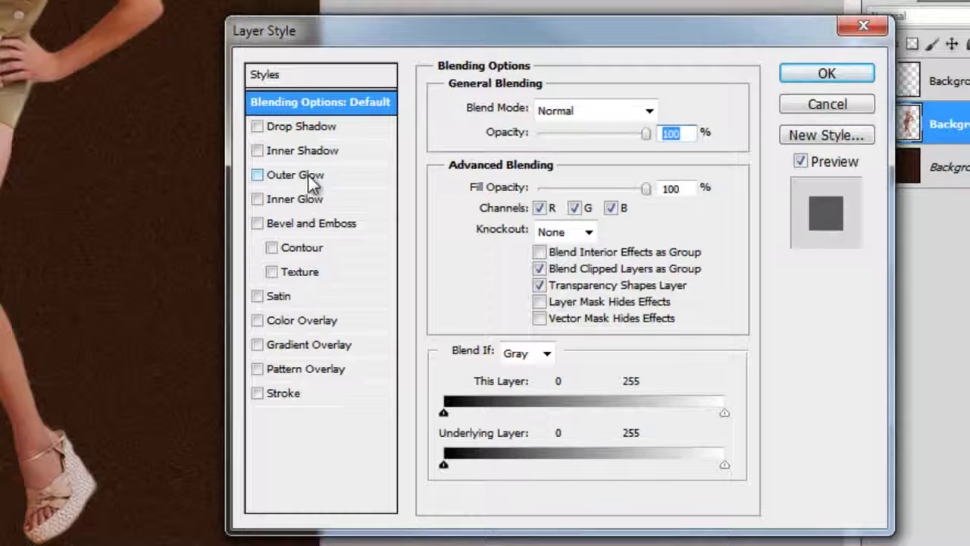
click(308, 177)
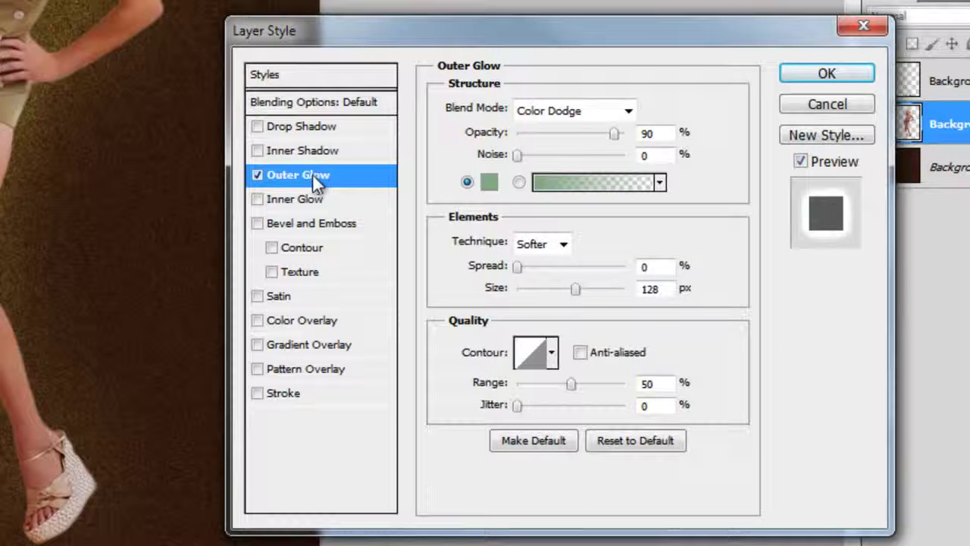
click(564, 115)
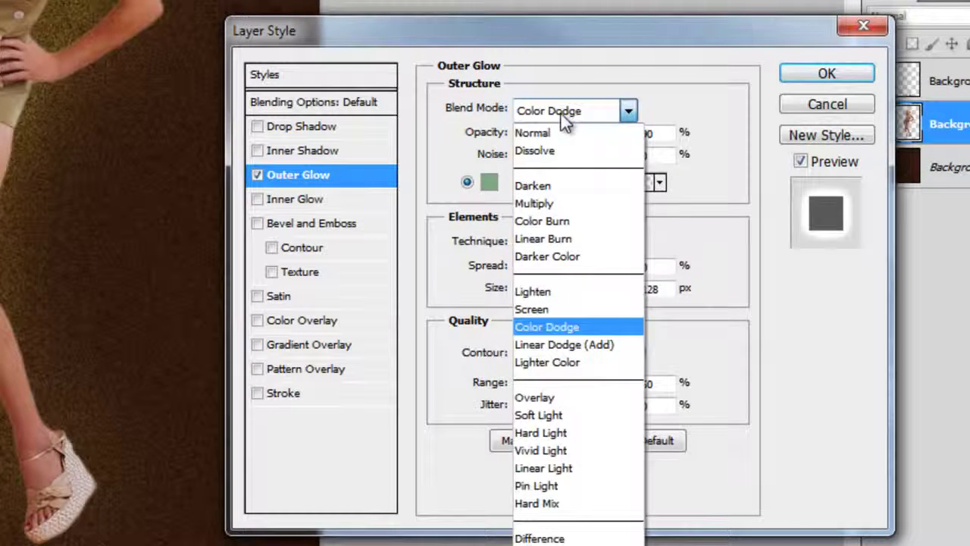
click(551, 328)
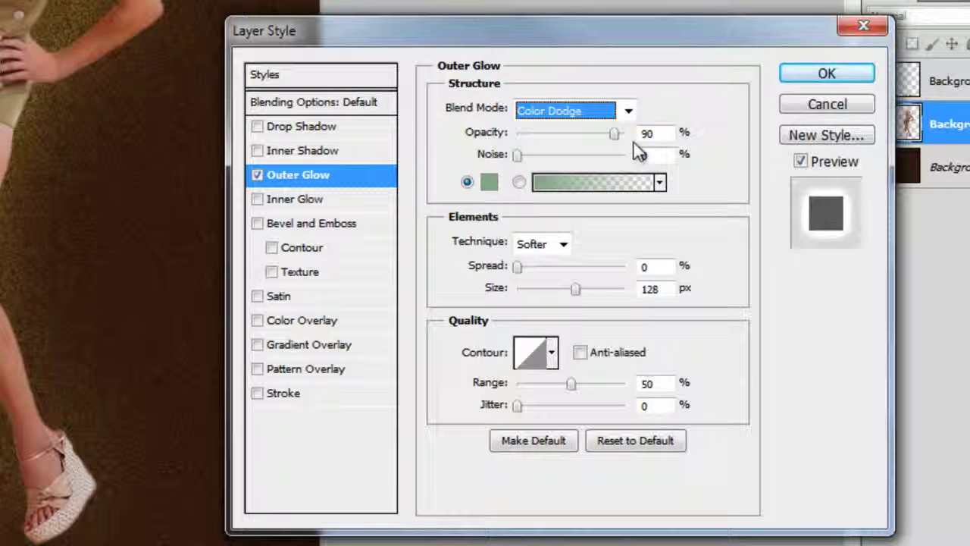
click(489, 183)
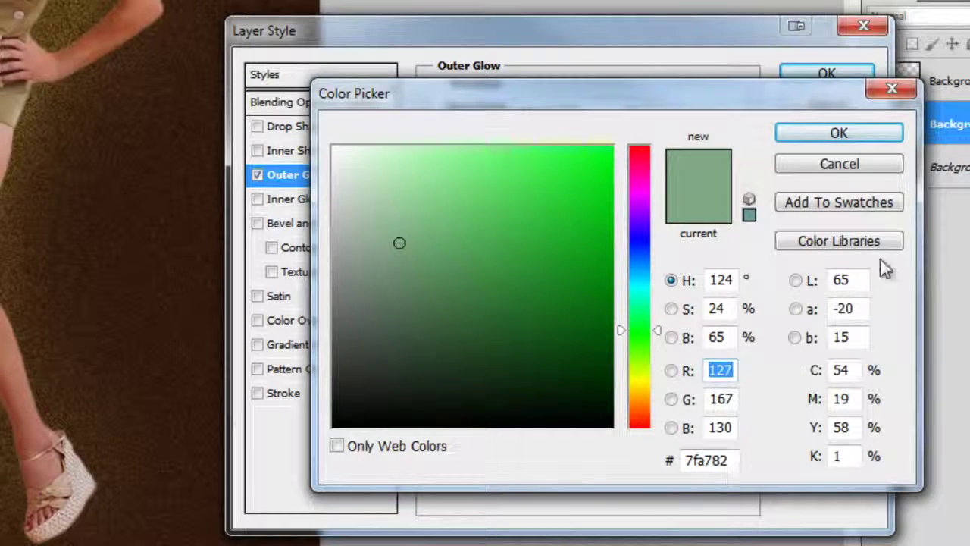
click(837, 135)
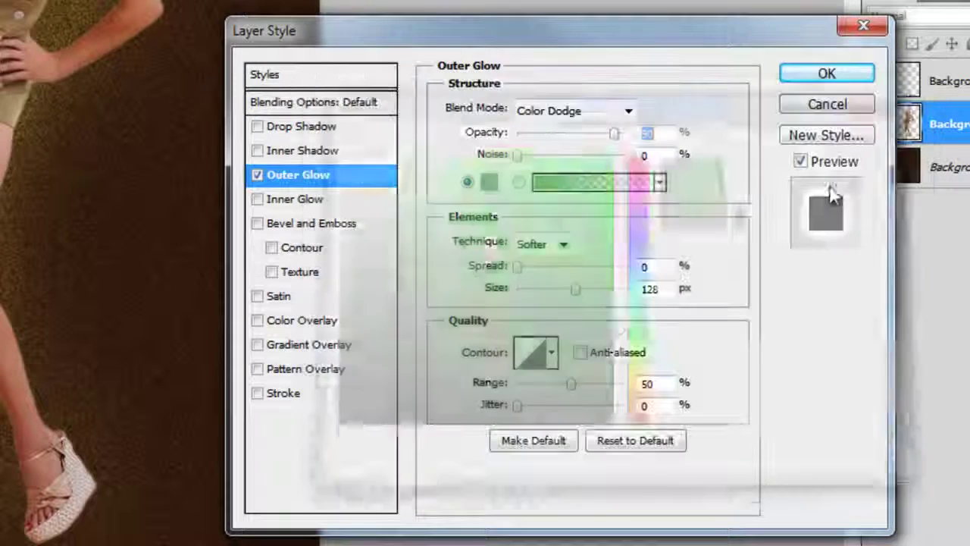
click(827, 79)
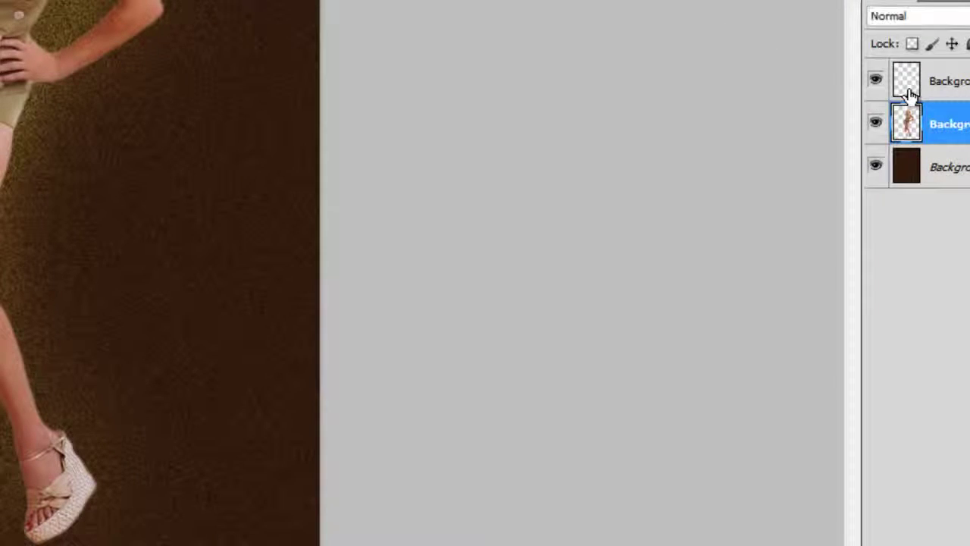
click(905, 85)
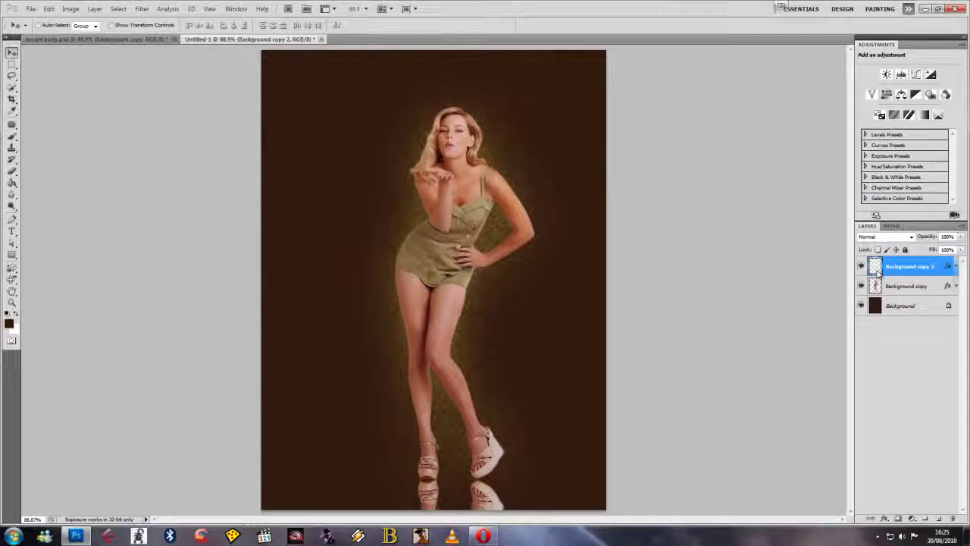
click(878, 286)
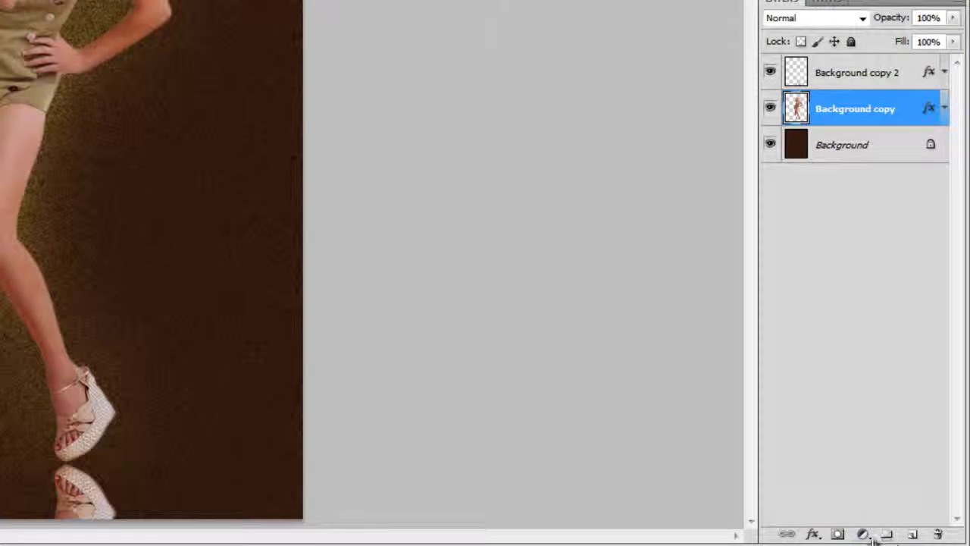
Create a group named Floral below the model layer, holding an empty Layer 1
click(887, 535)
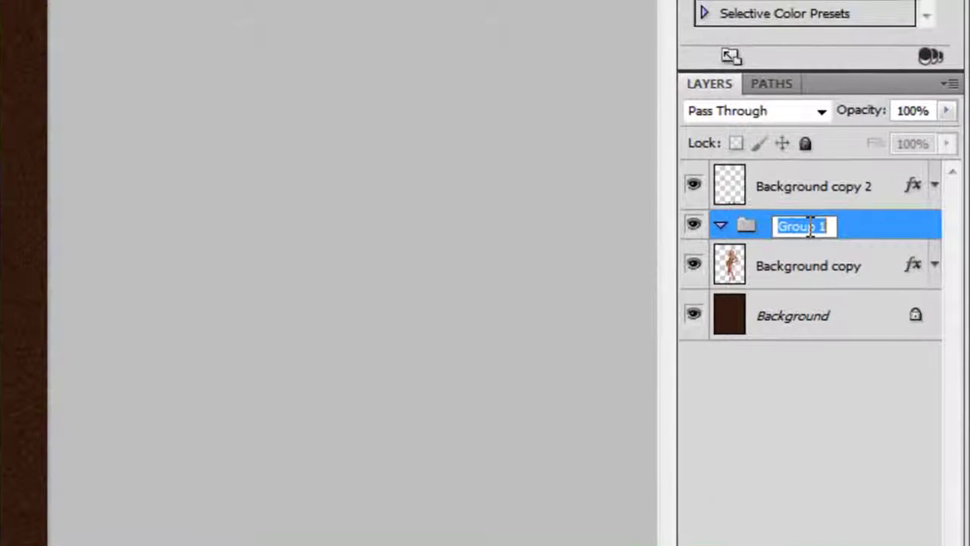
text(Floral)
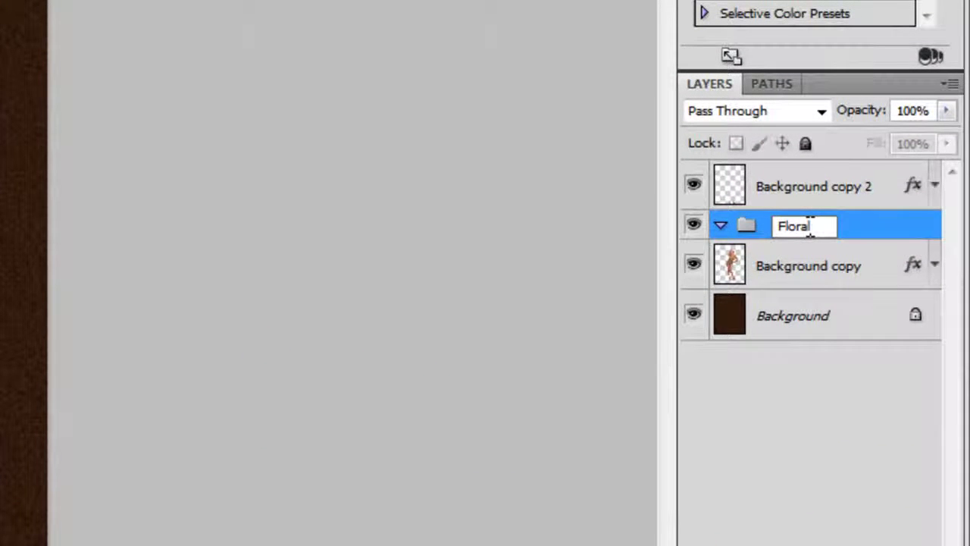
key(Return)
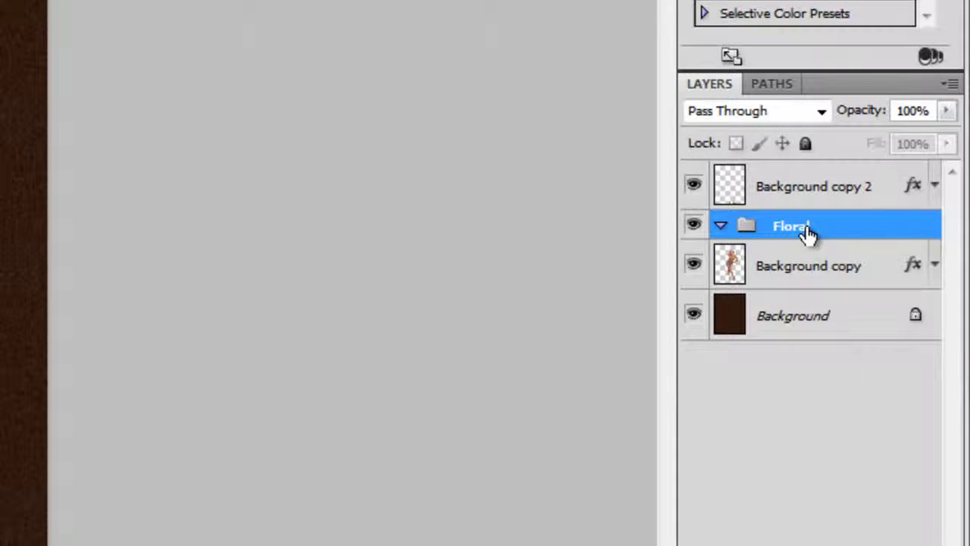
drag(807, 233, 805, 274)
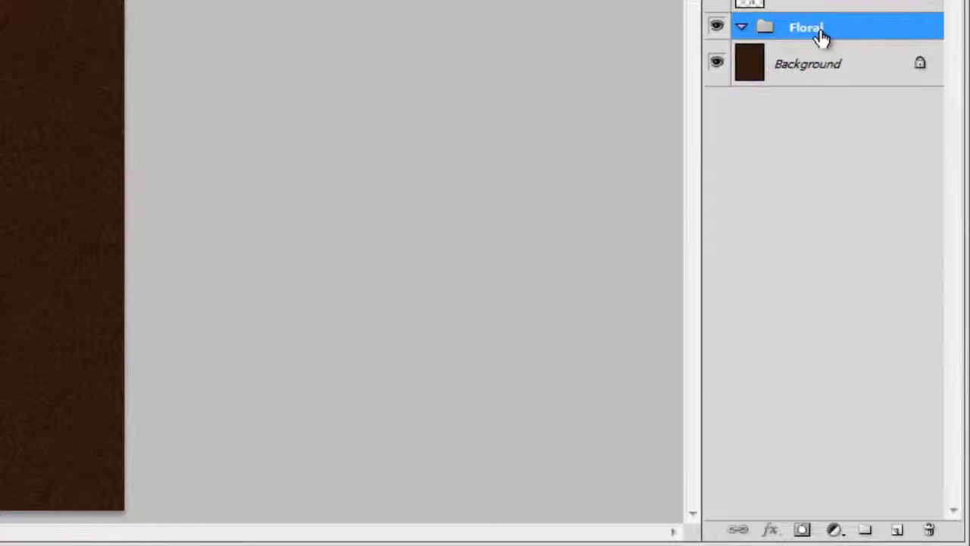
click(897, 531)
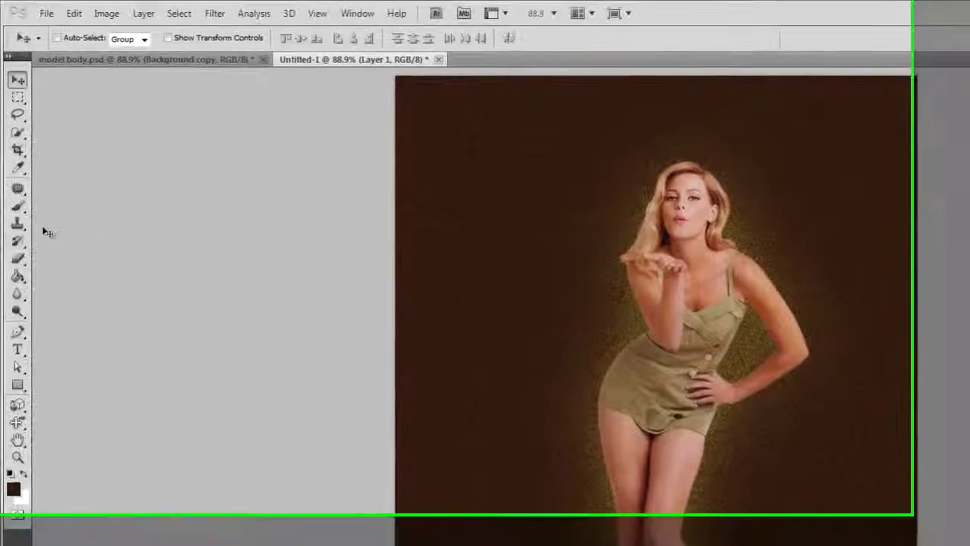
click(18, 205)
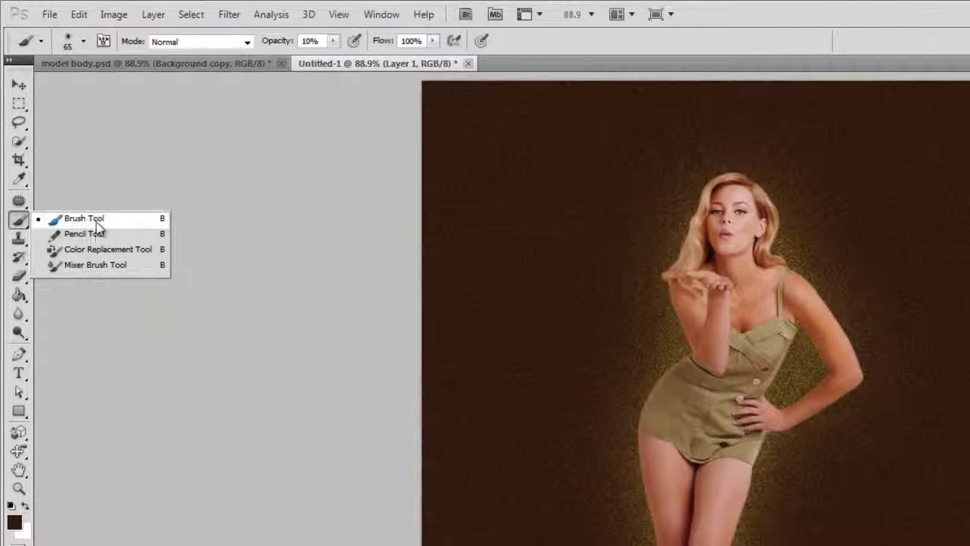
Choose the 1276 px floral swirl tip from the Brush Preset picker
click(96, 222)
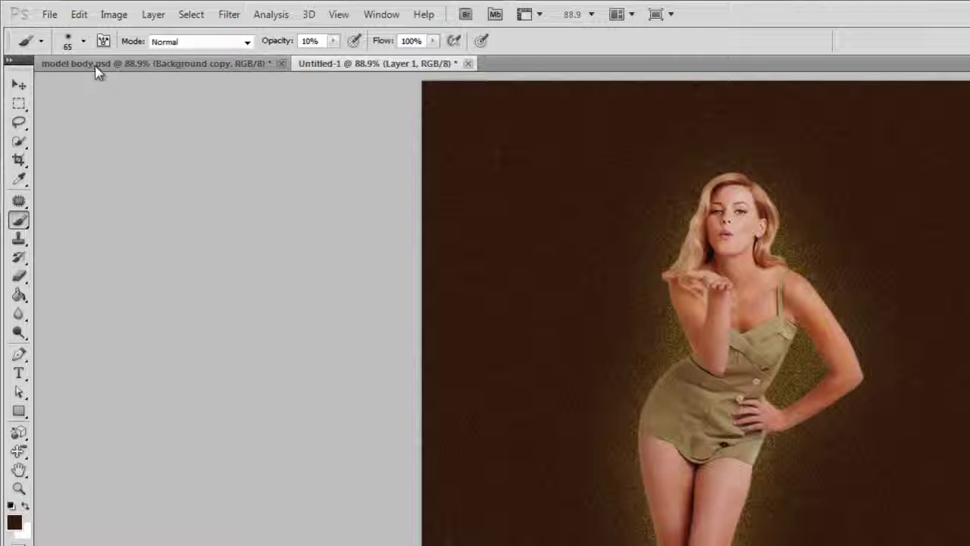
click(84, 43)
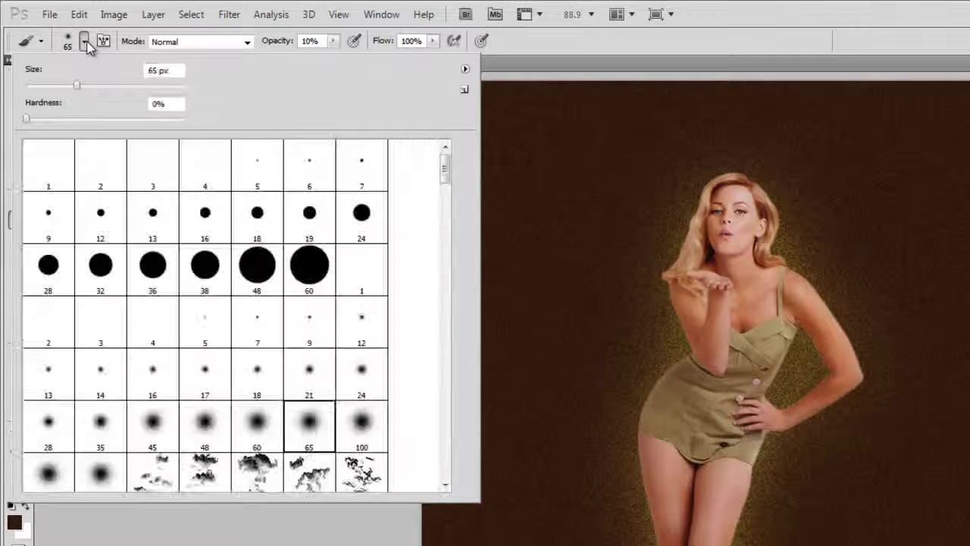
drag(445, 169, 445, 413)
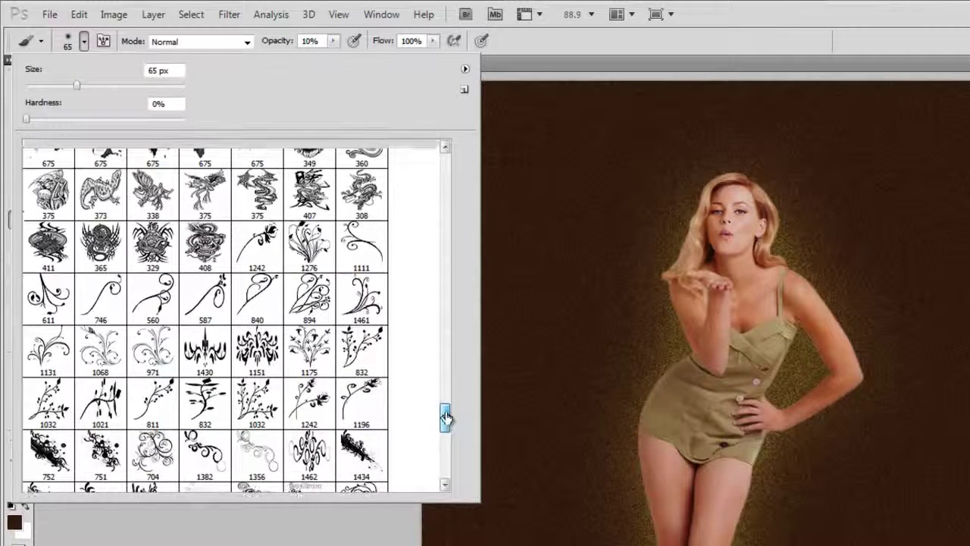
click(316, 307)
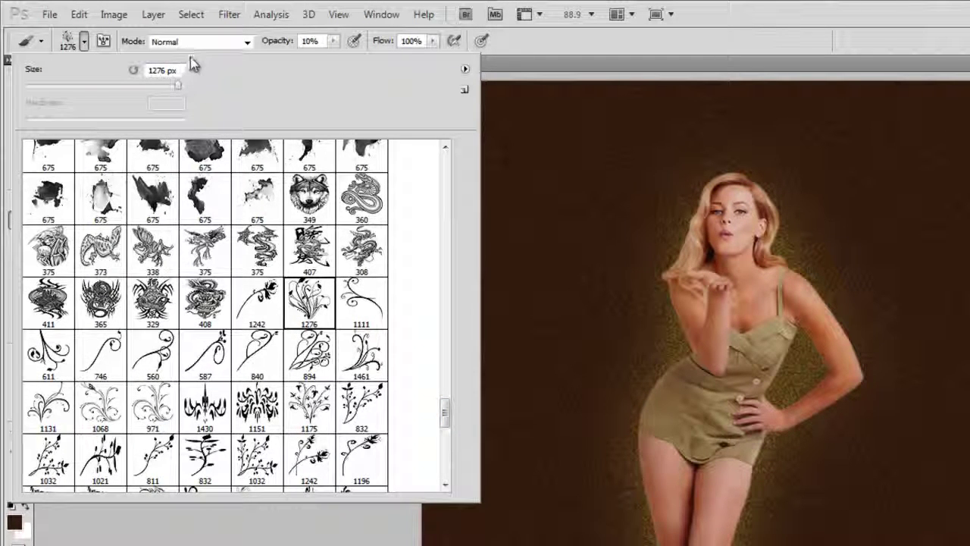
click(330, 42)
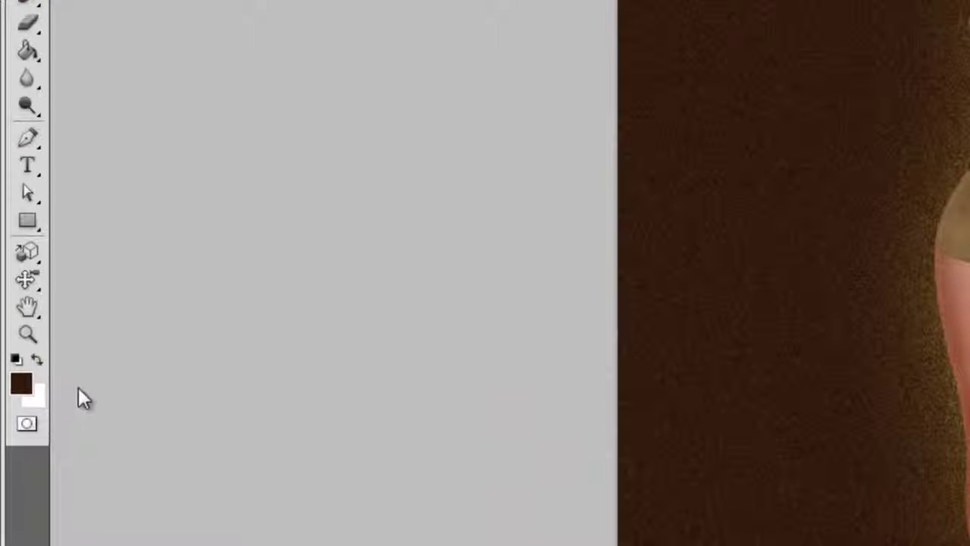
Set the foreground colour to pure white for the floral swirls
click(22, 385)
drag(519, 375, 210, 91)
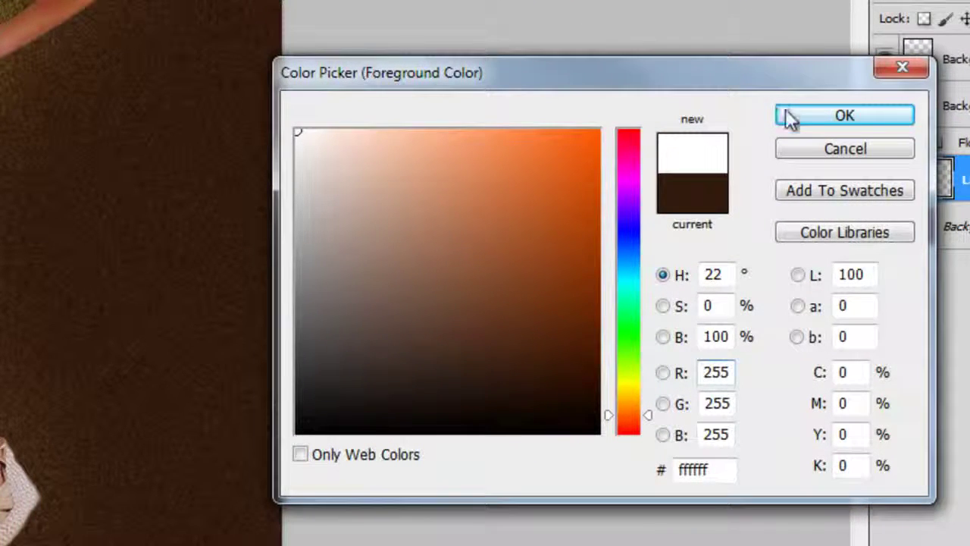
click(816, 120)
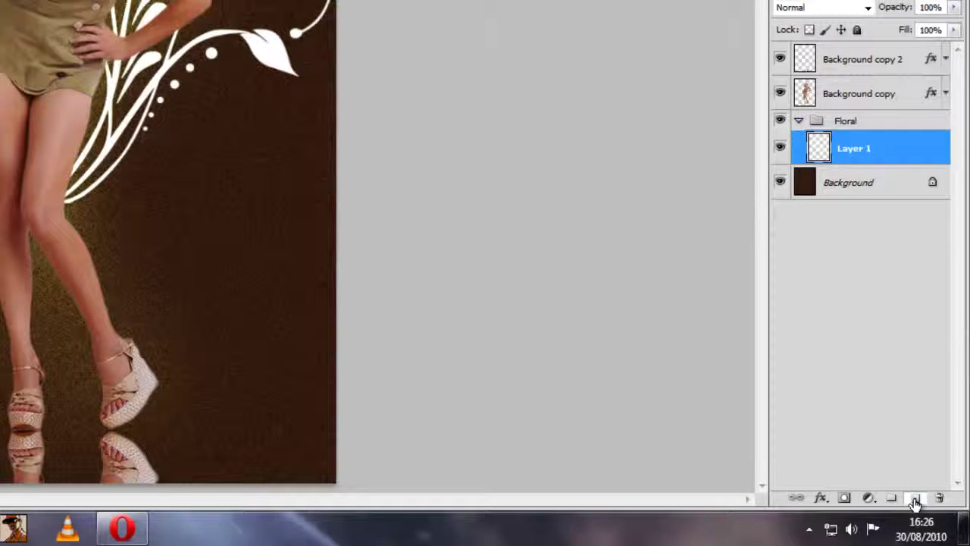
On a new Layer 2, stamp a white curly swirl with the 1111 brush at lower left
click(915, 501)
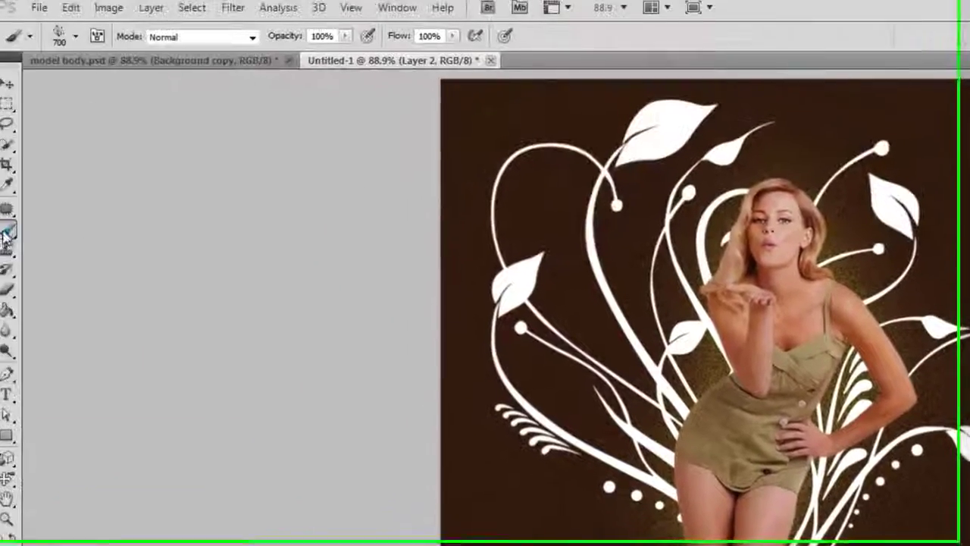
click(90, 46)
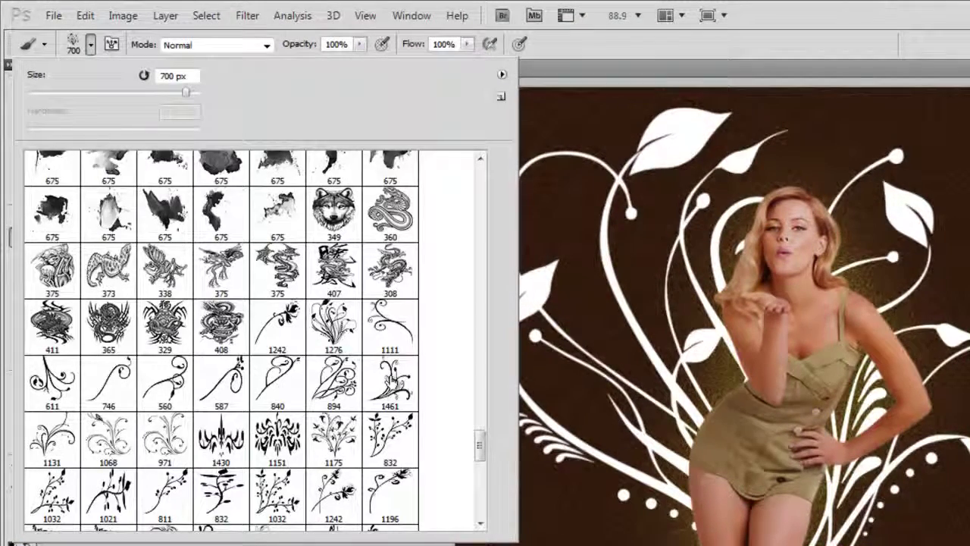
click(406, 429)
scroll(378, 409, down, 1)
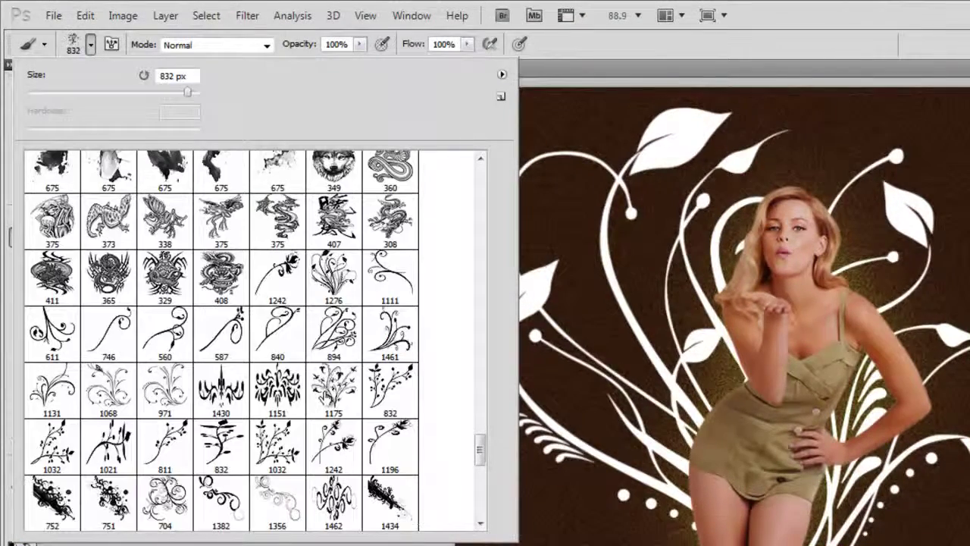
click(392, 290)
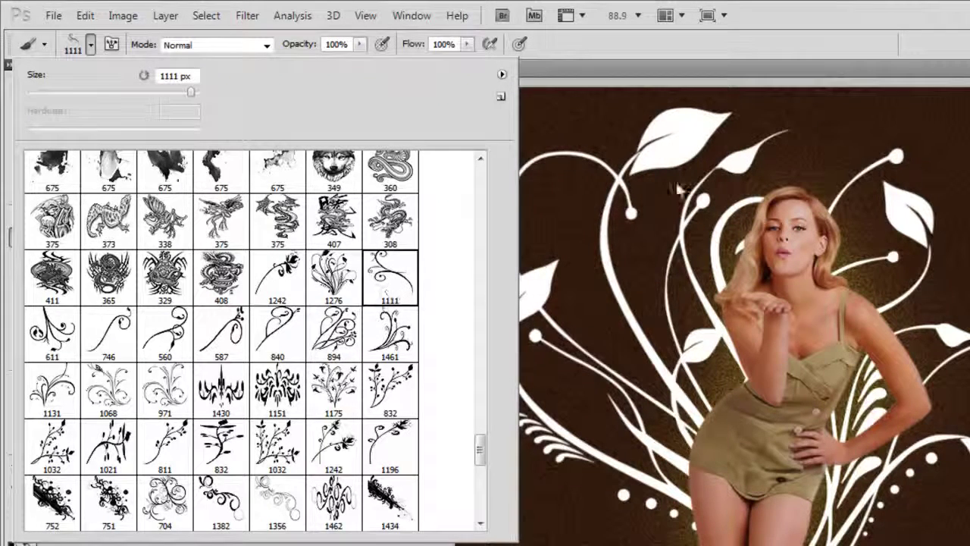
click(818, 51)
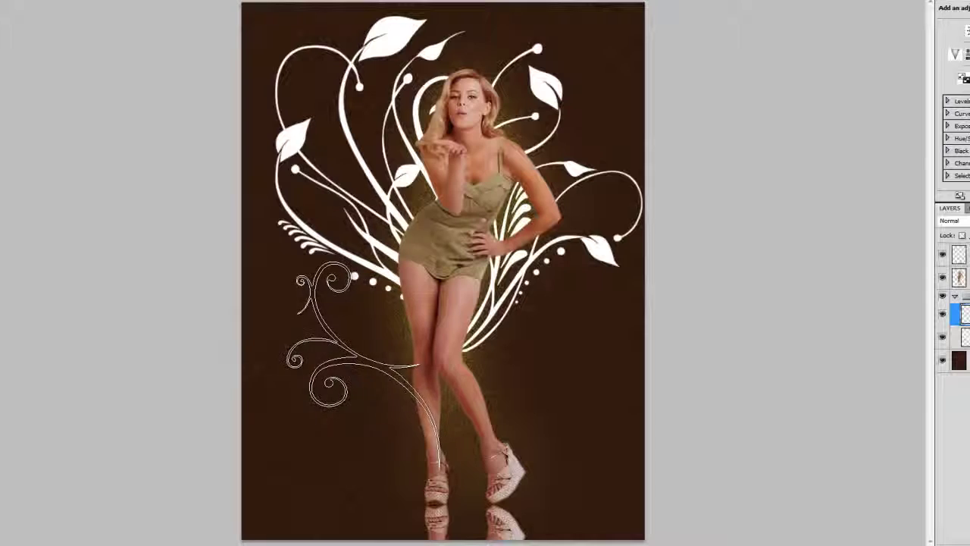
click(363, 365)
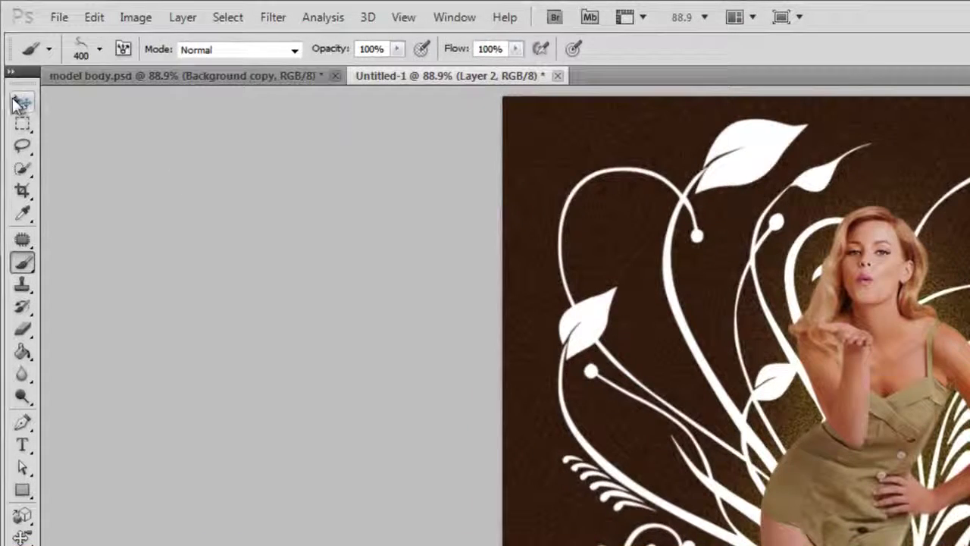
click(19, 103)
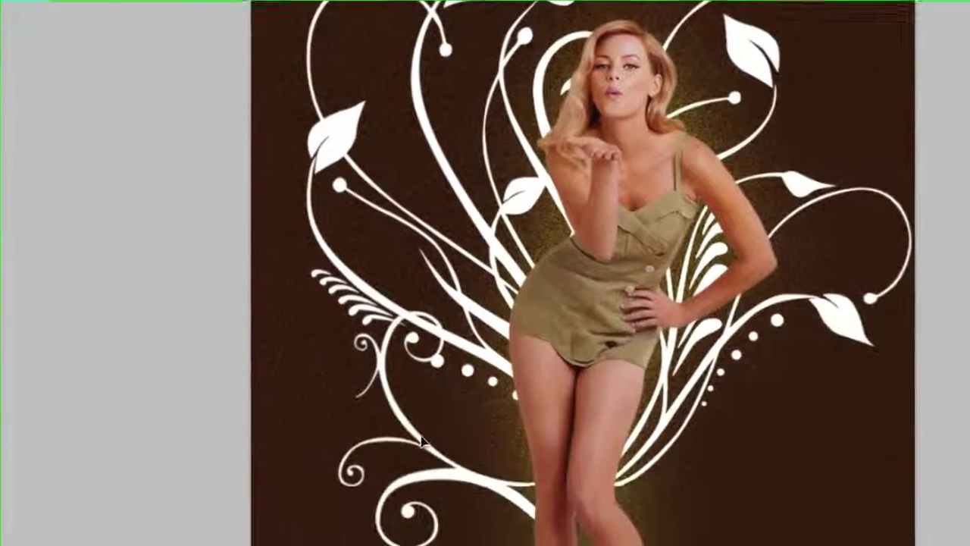
Free-transform the Layer 2 swirl to about -22.5° rotation, shifting it slightly right and down
key(ctrl+t)
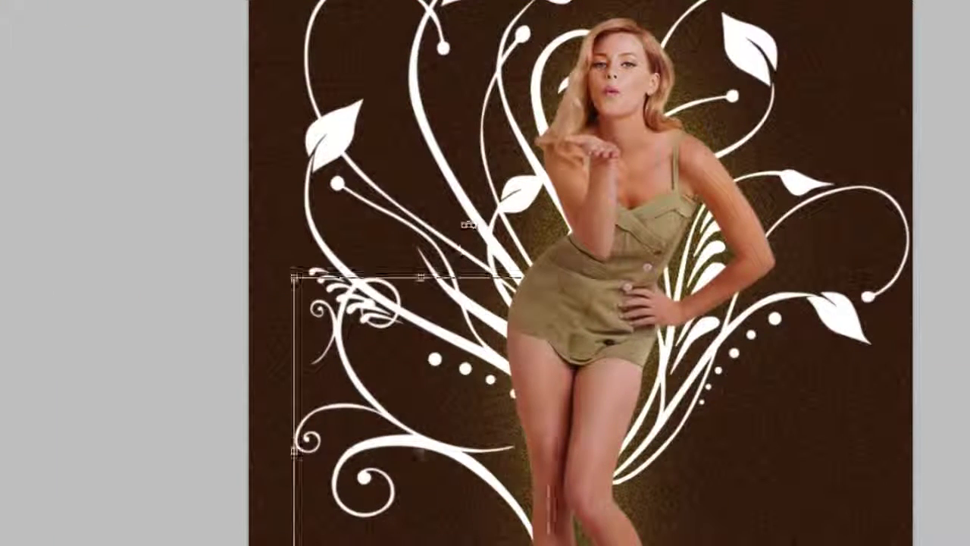
drag(462, 239, 392, 186)
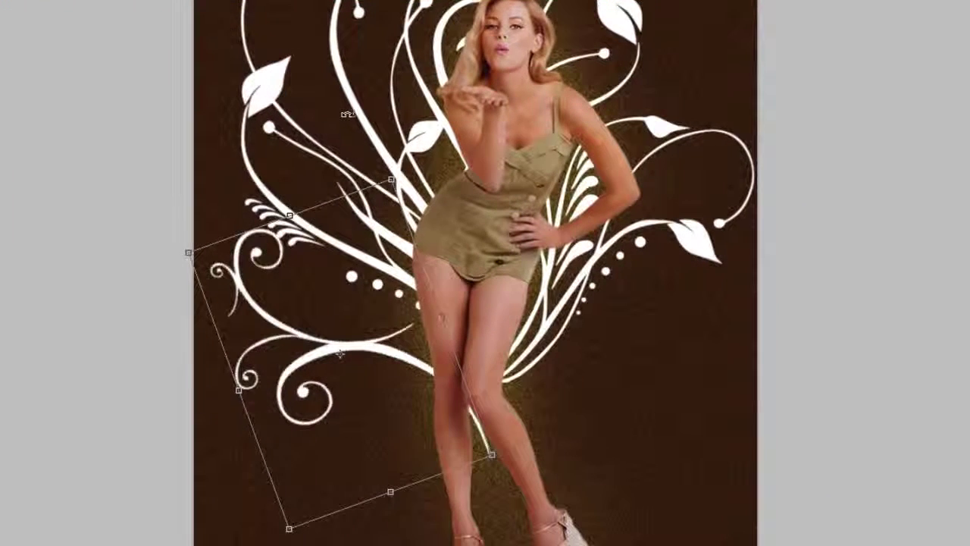
drag(349, 115, 338, 112)
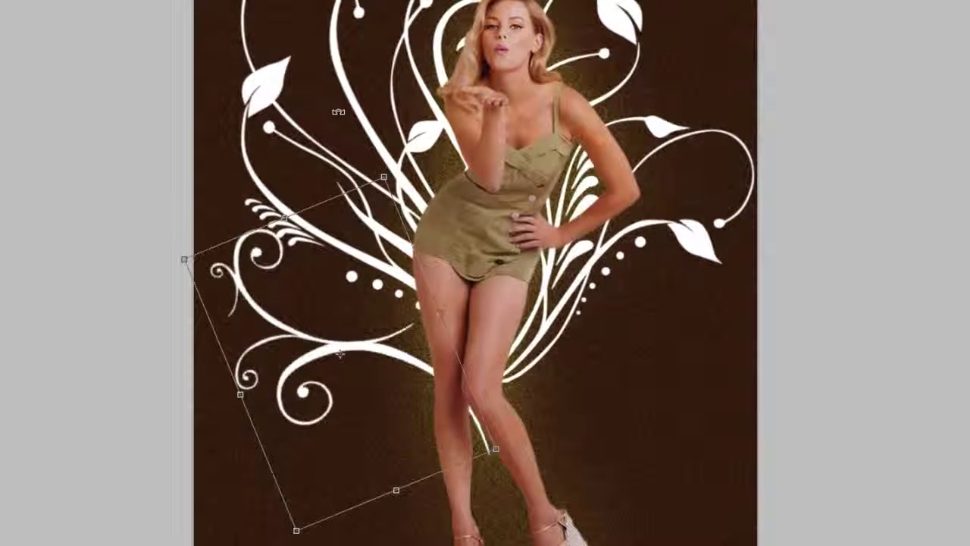
drag(385, 316, 393, 320)
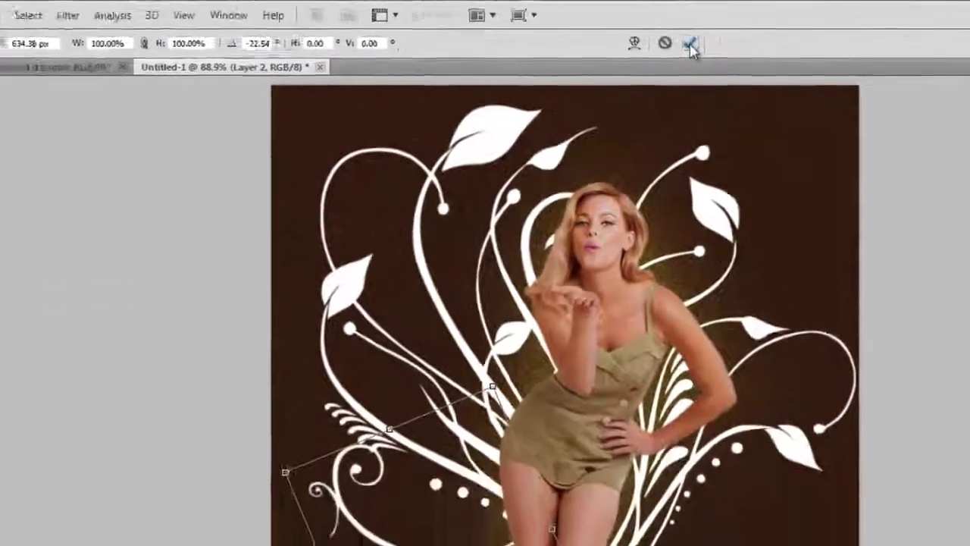
click(602, 57)
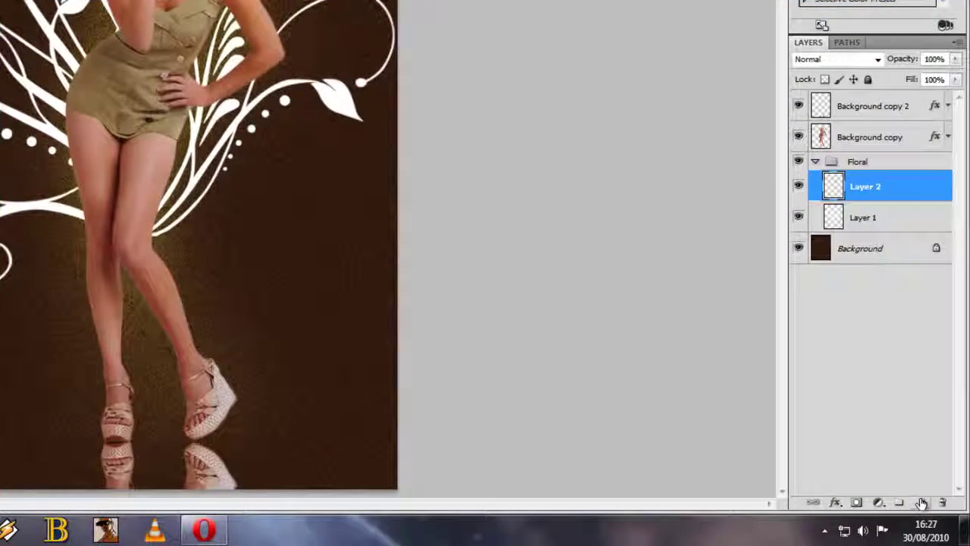
Add Layer 3 to the Floral group and load the 894 px floral swirl brush, shrunk slightly
click(920, 504)
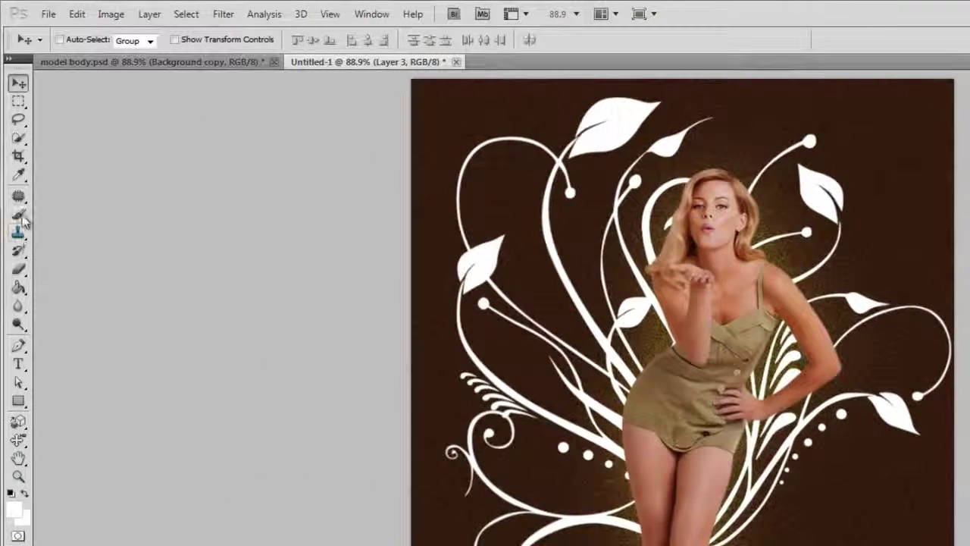
click(18, 214)
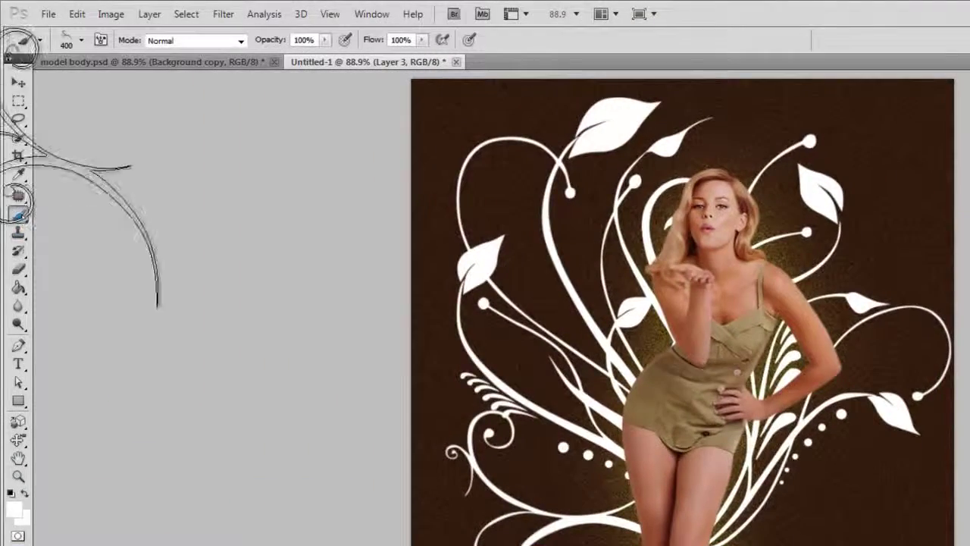
click(82, 41)
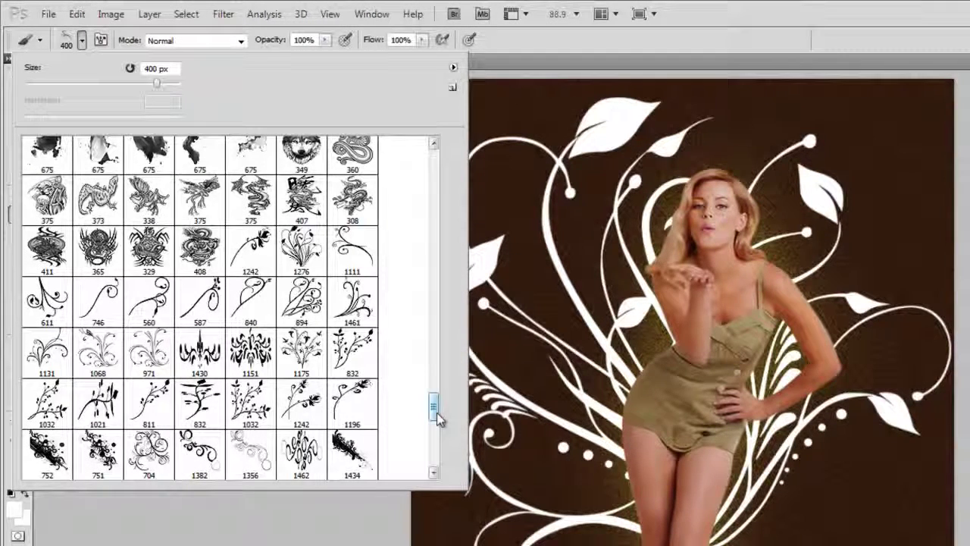
click(301, 303)
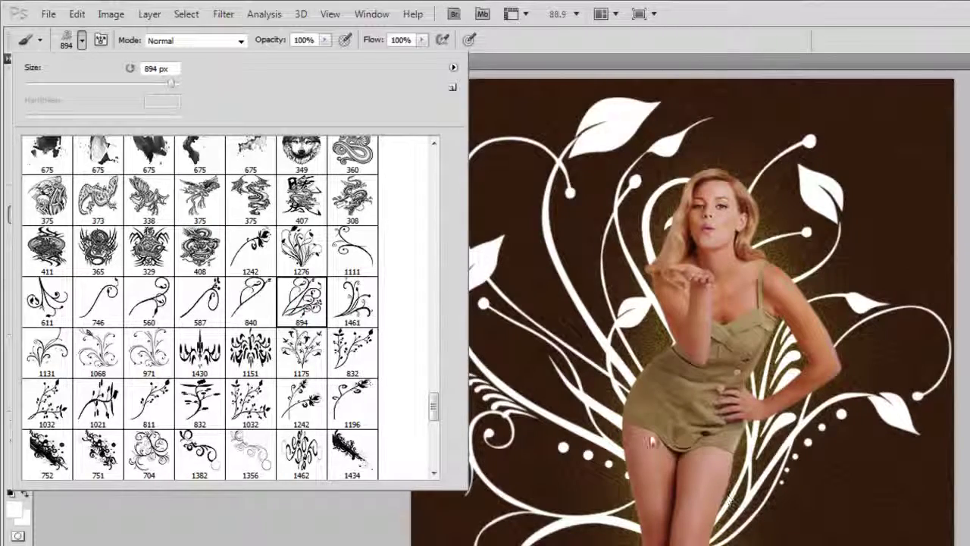
click(746, 14)
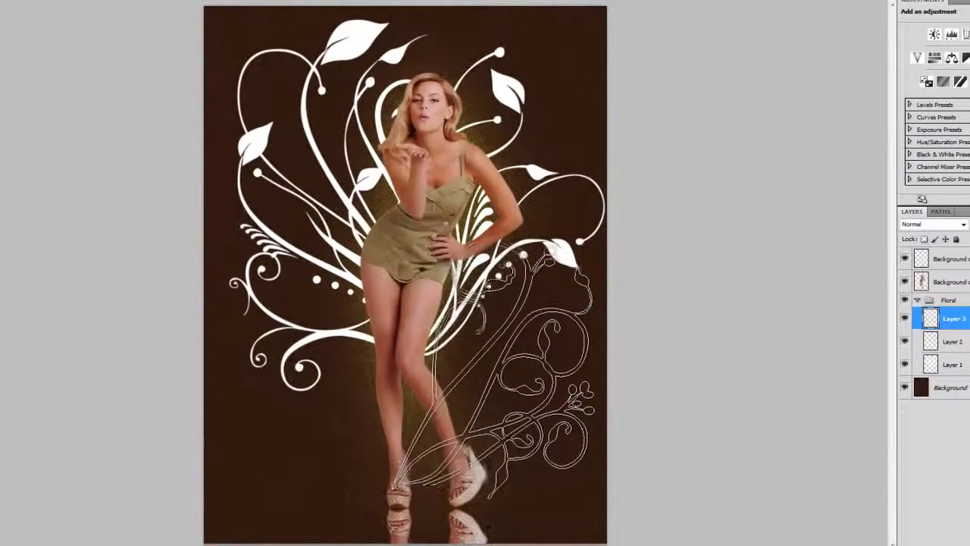
key(bracketleft)
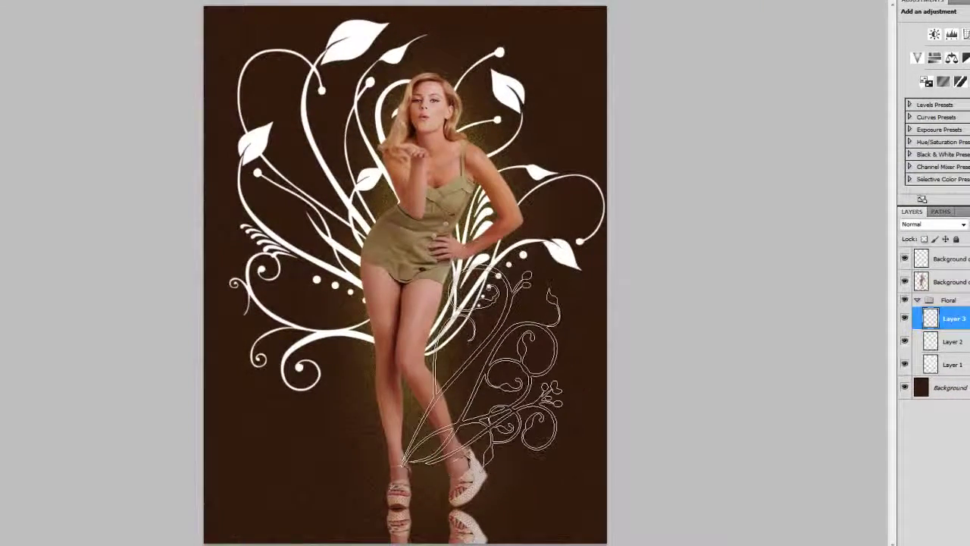
key(bracketleft)
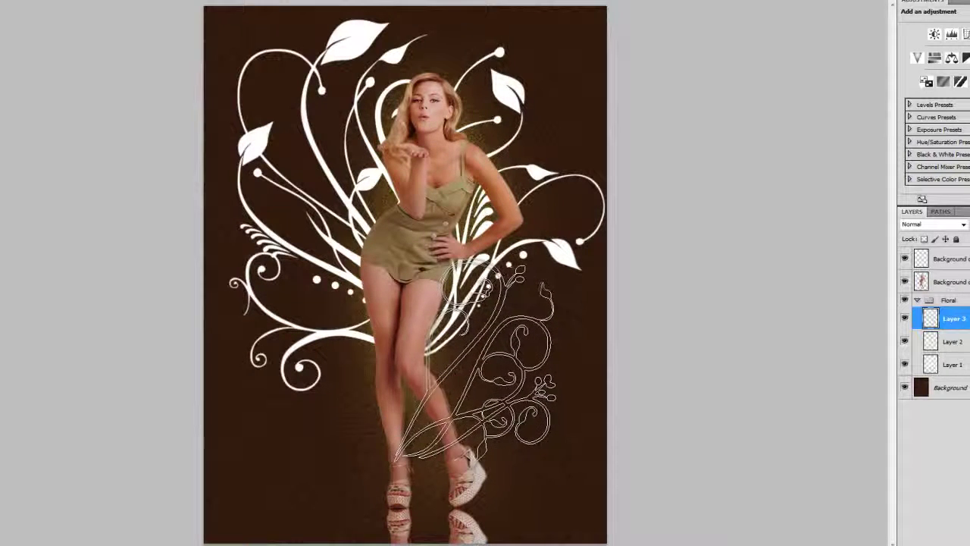
Stamp a white floral swirl at lower right, rotated about 30° beside the model's legs
click(471, 359)
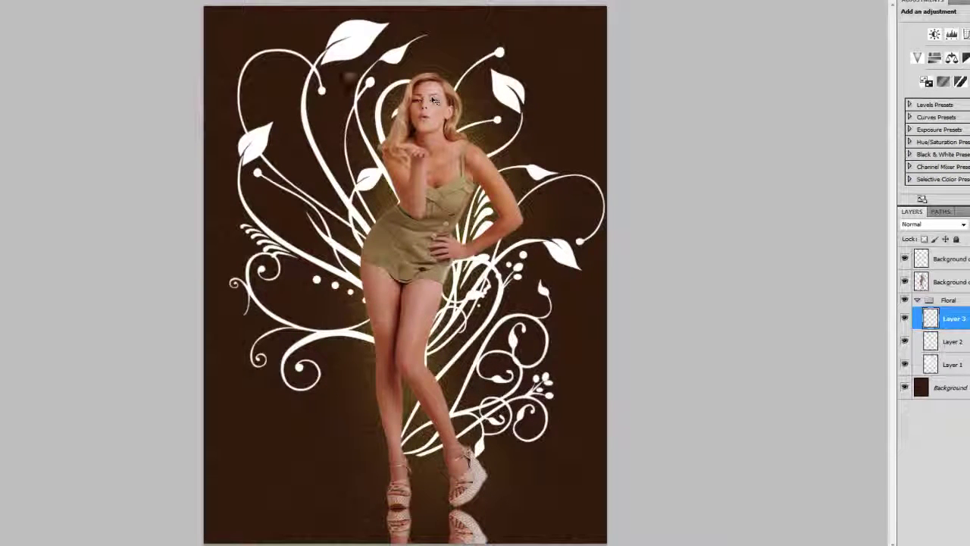
key(ctrl+t)
drag(422, 176, 449, 181)
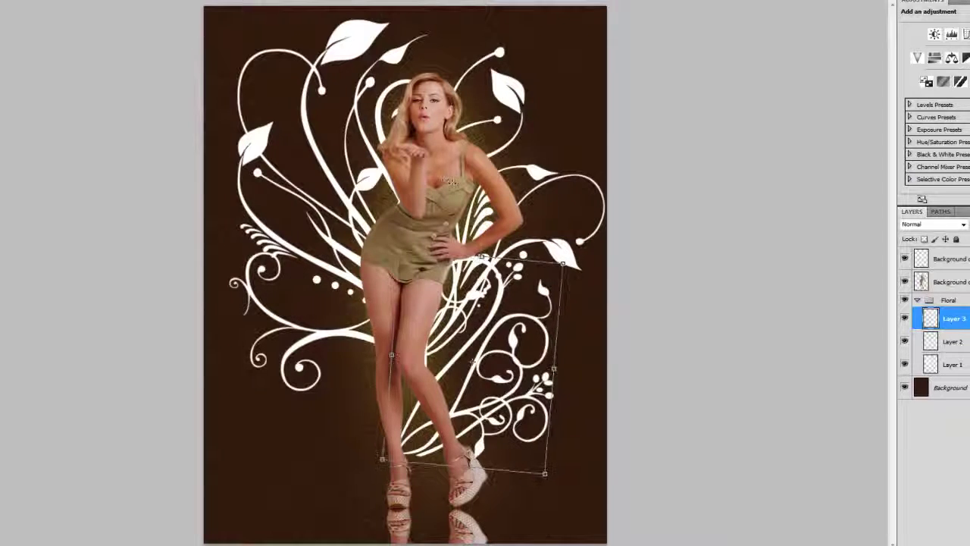
drag(521, 228, 521, 228)
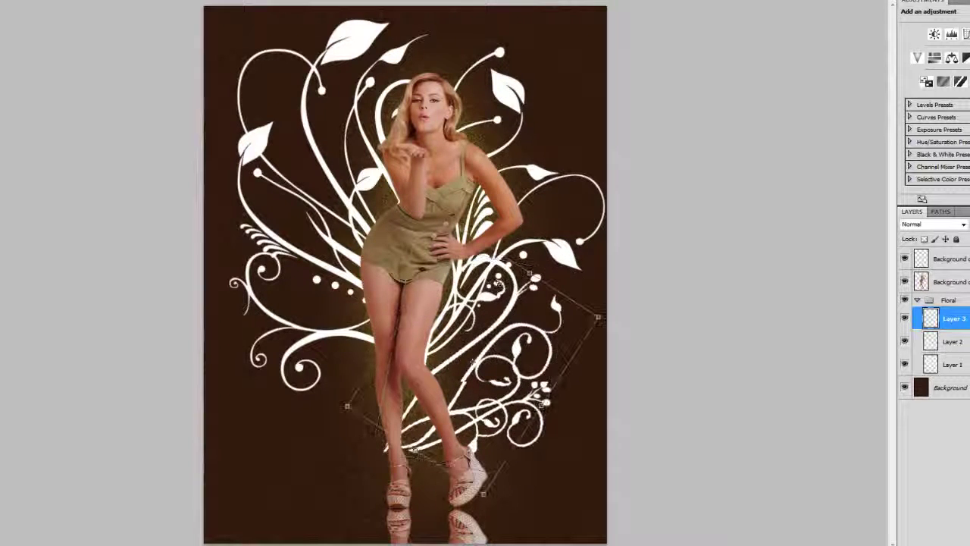
drag(500, 296, 518, 301)
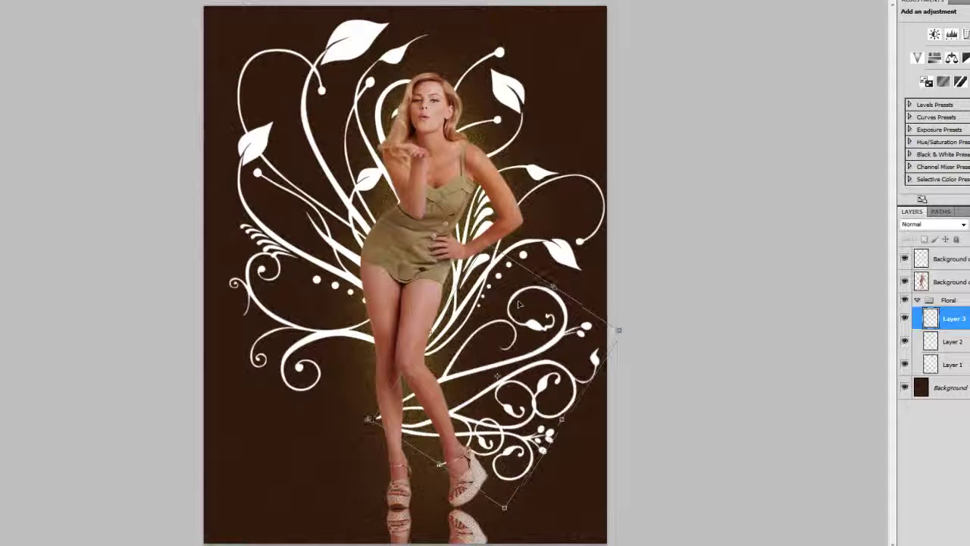
drag(522, 309, 510, 297)
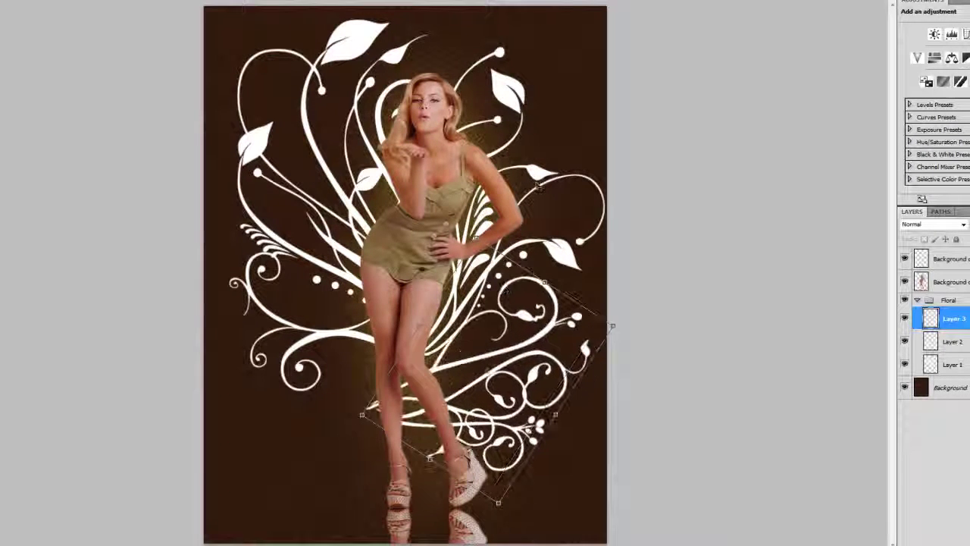
drag(610, 319, 611, 313)
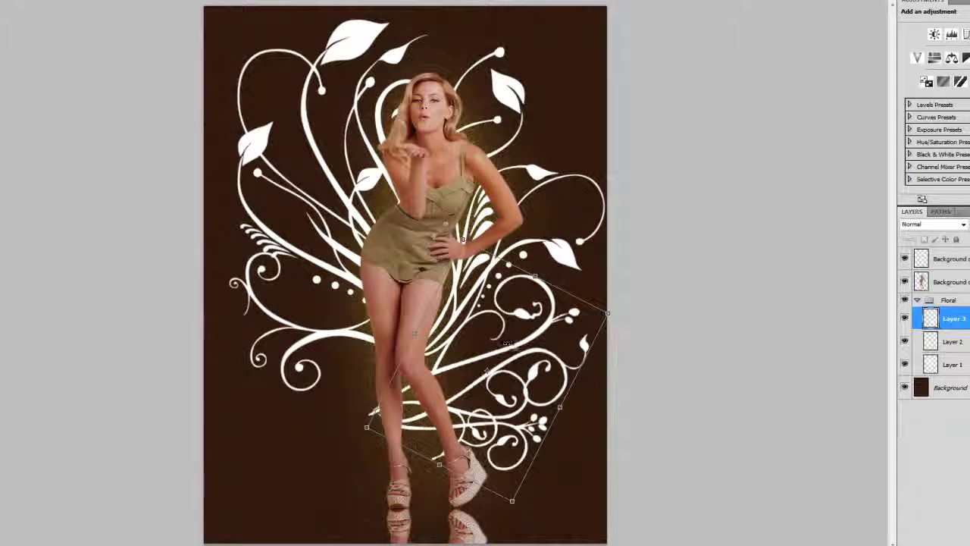
mouse_move(505, 342)
mouse_down()
mouse_move(514, 352)
mouse_move(546, 338)
mouse_move(538, 338)
mouse_up()
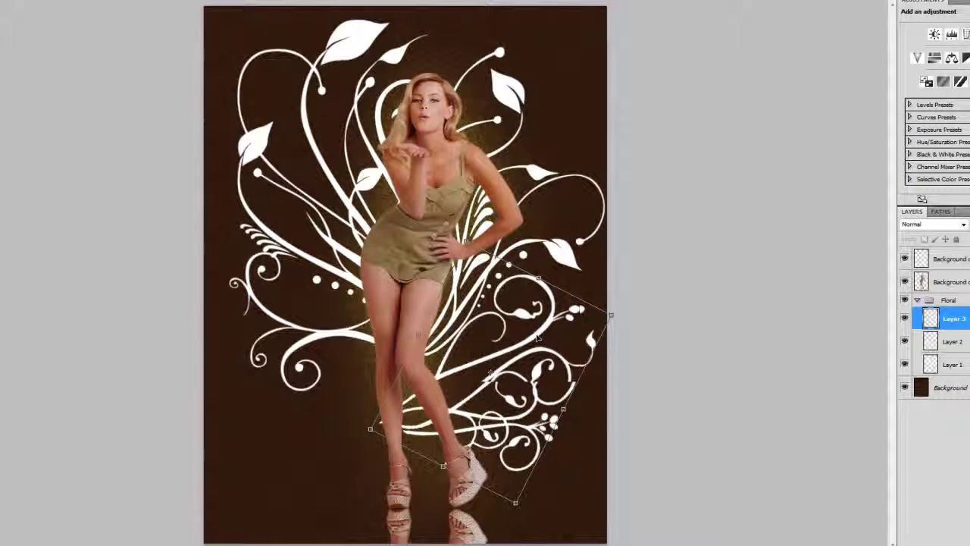
drag(546, 252, 567, 259)
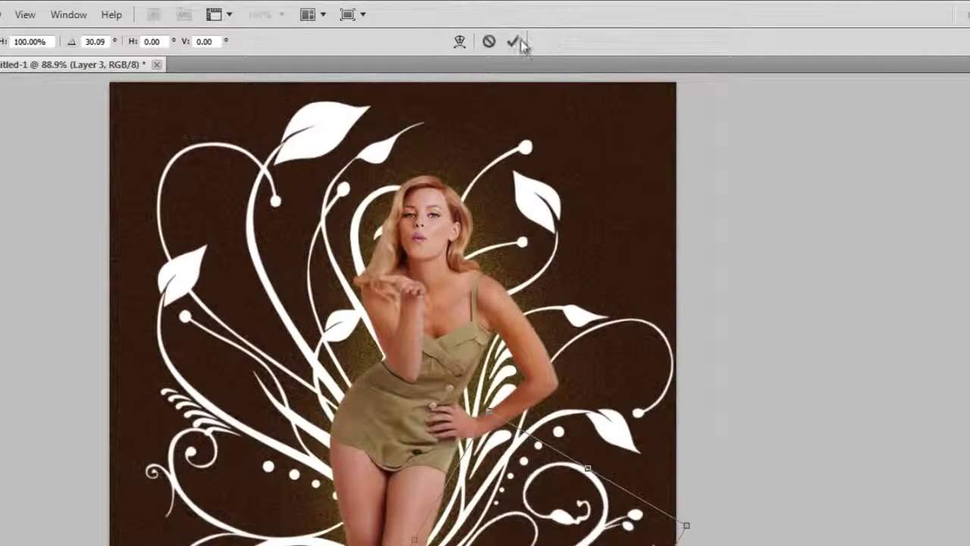
click(519, 43)
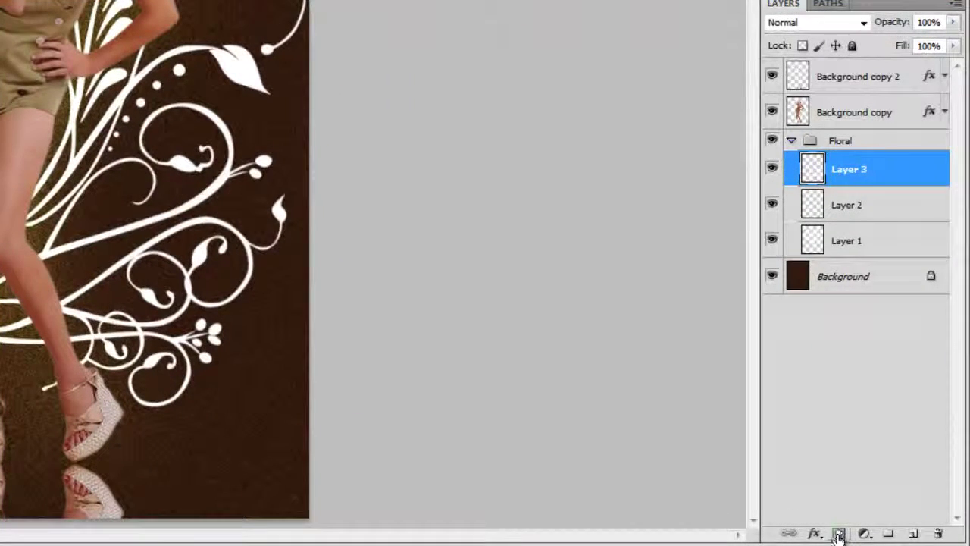
Add a layer mask to Layer 3 and try the eraser tools
click(839, 534)
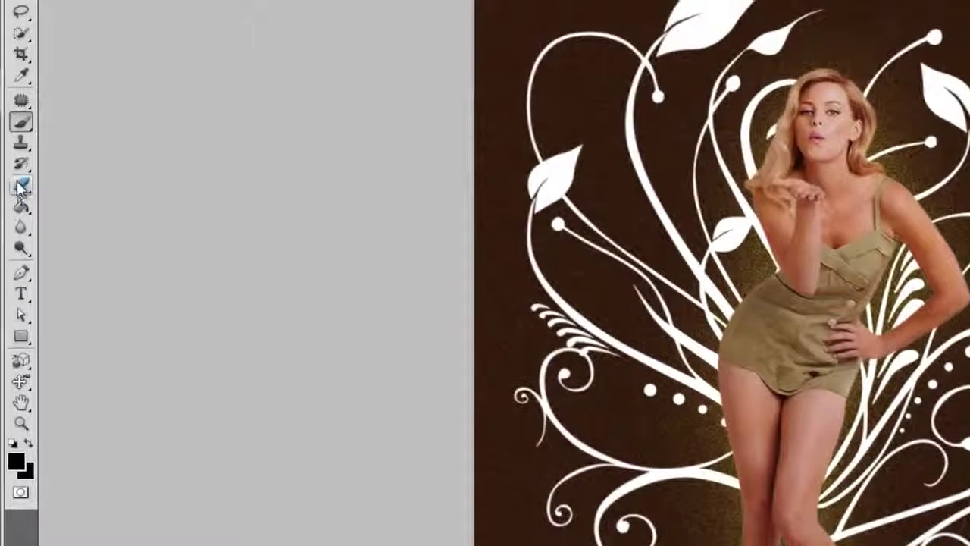
click(20, 186)
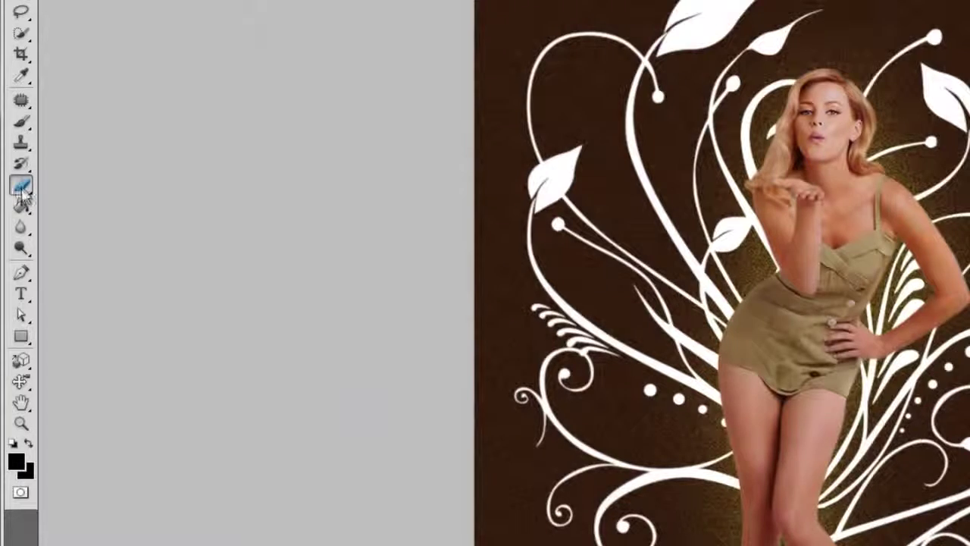
right_click(26, 194)
click(94, 182)
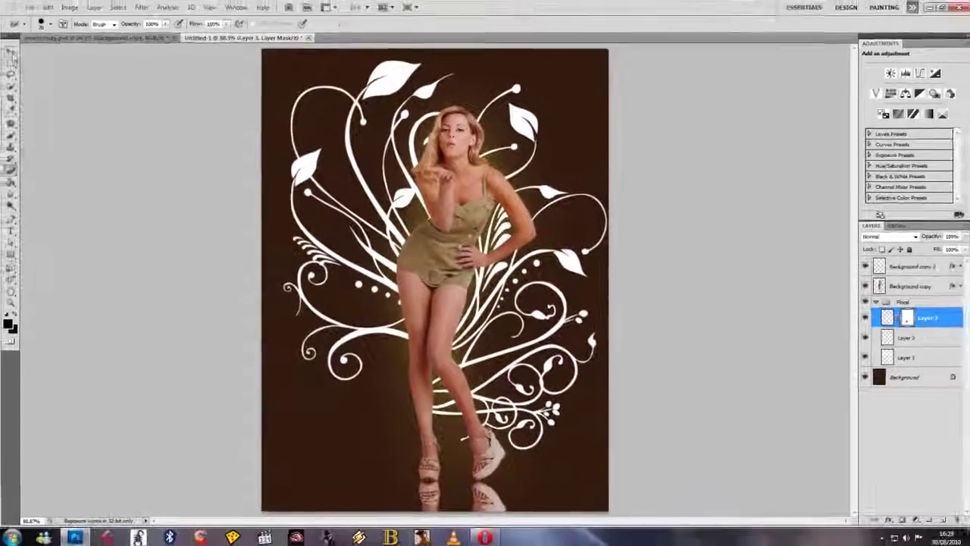
click(12, 55)
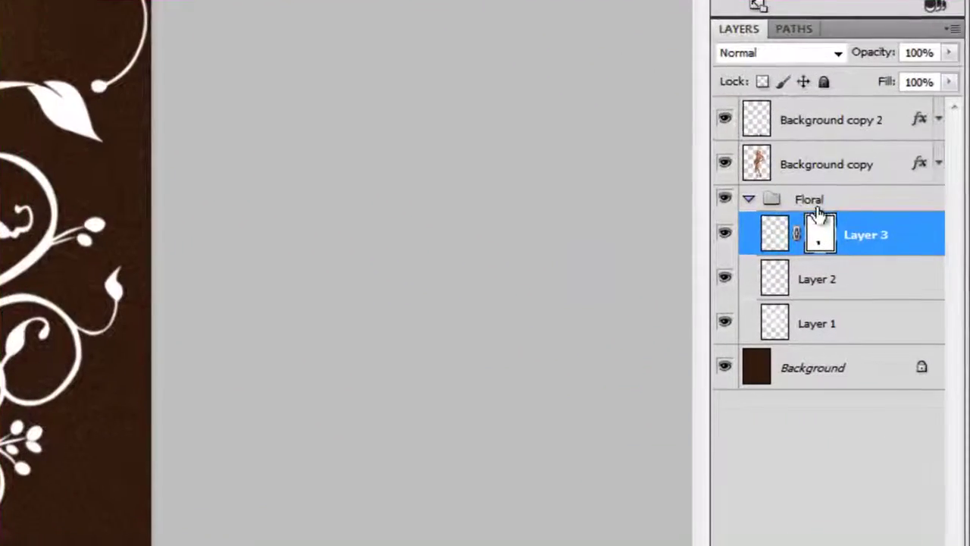
Collapse the Floral group and set its opacity to 84%
click(794, 204)
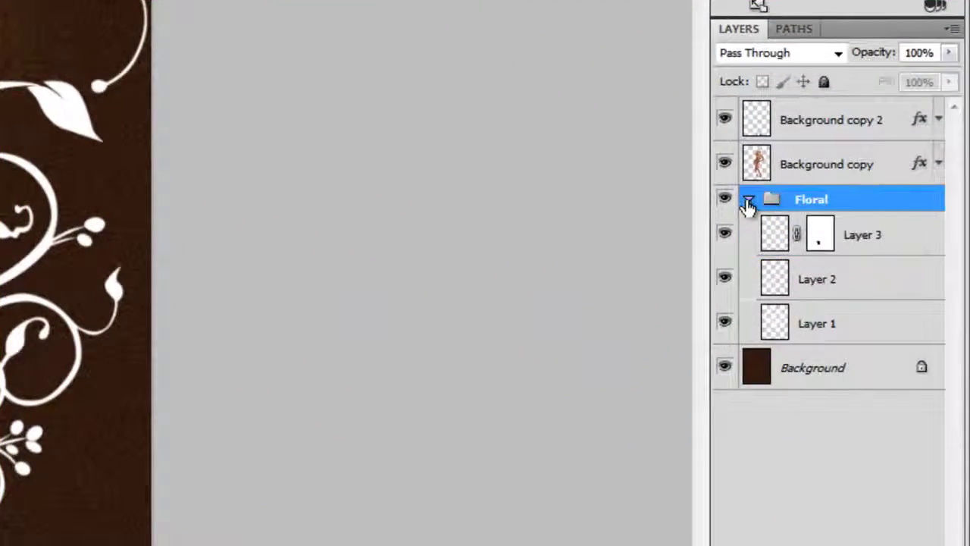
click(748, 201)
click(955, 209)
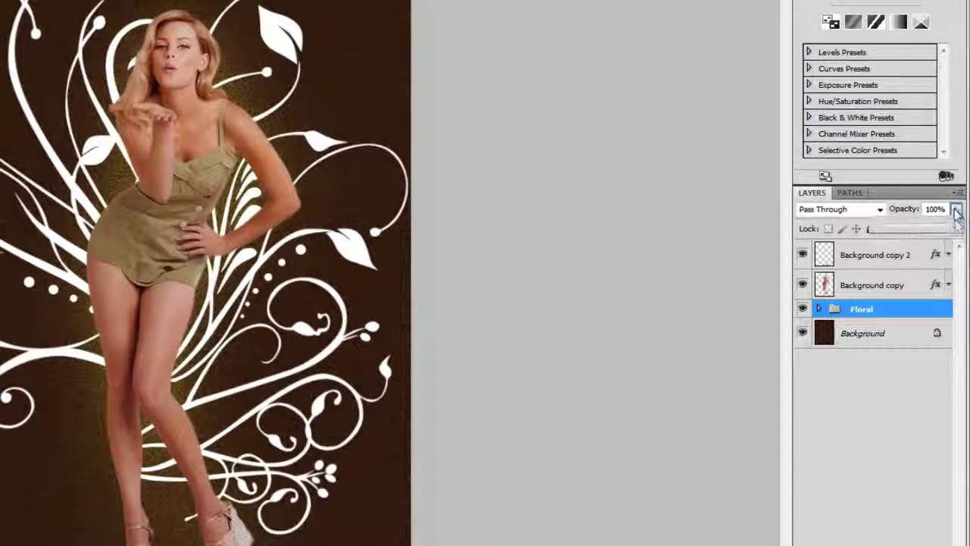
drag(945, 230, 944, 230)
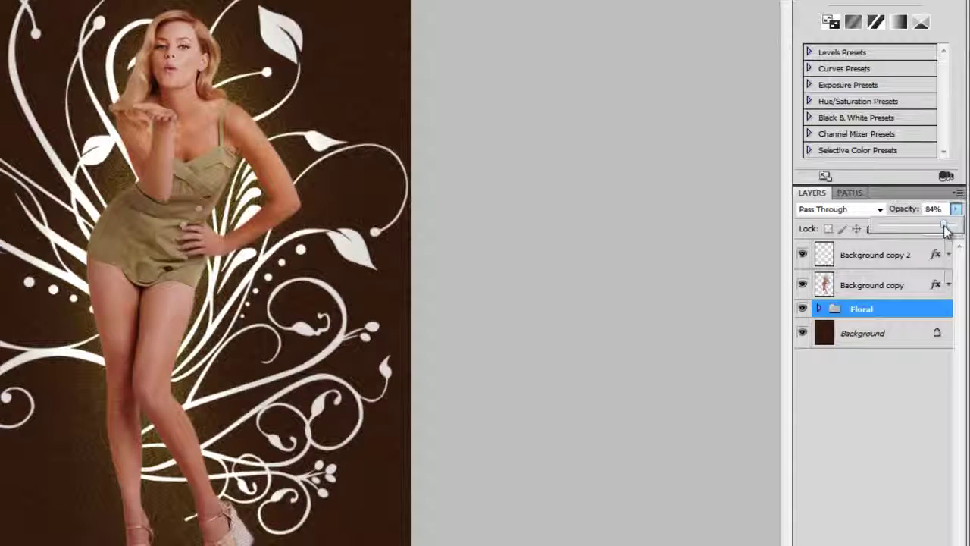
click(915, 400)
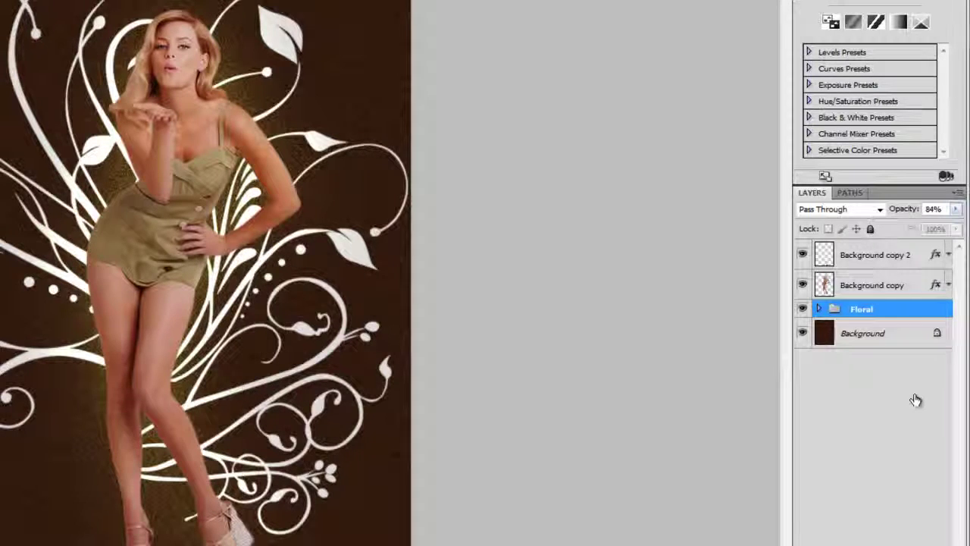
click(866, 317)
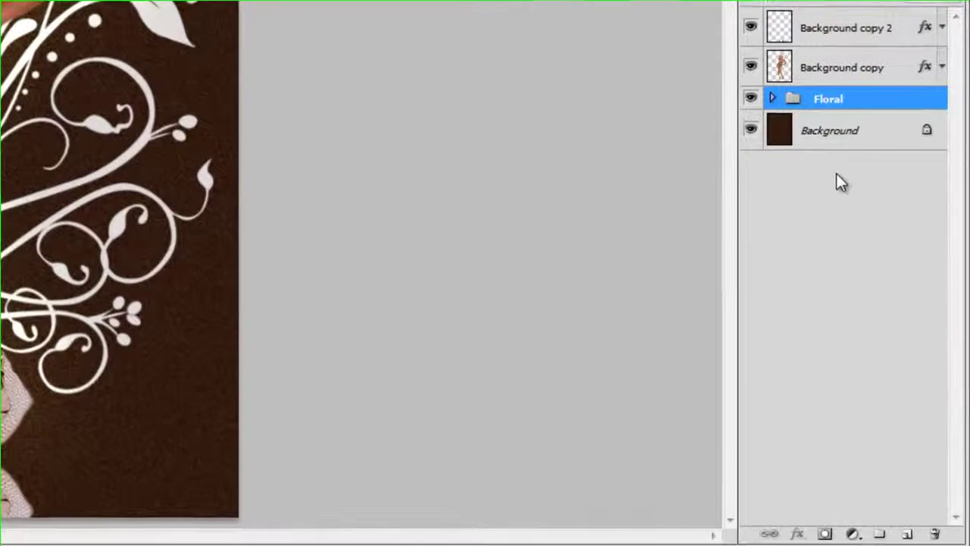
Create a new layer group named 'Floral Overlay' above the Floral group
click(880, 534)
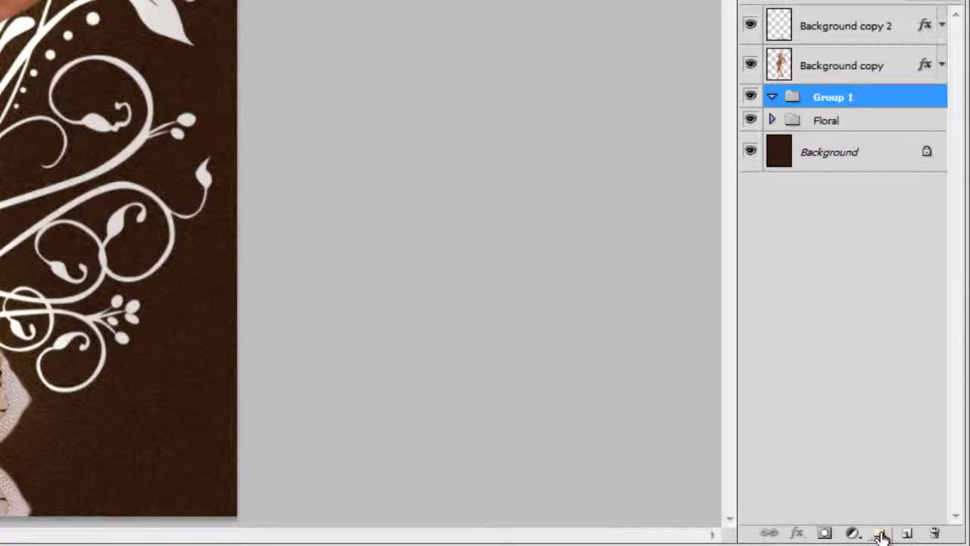
double_click(837, 98)
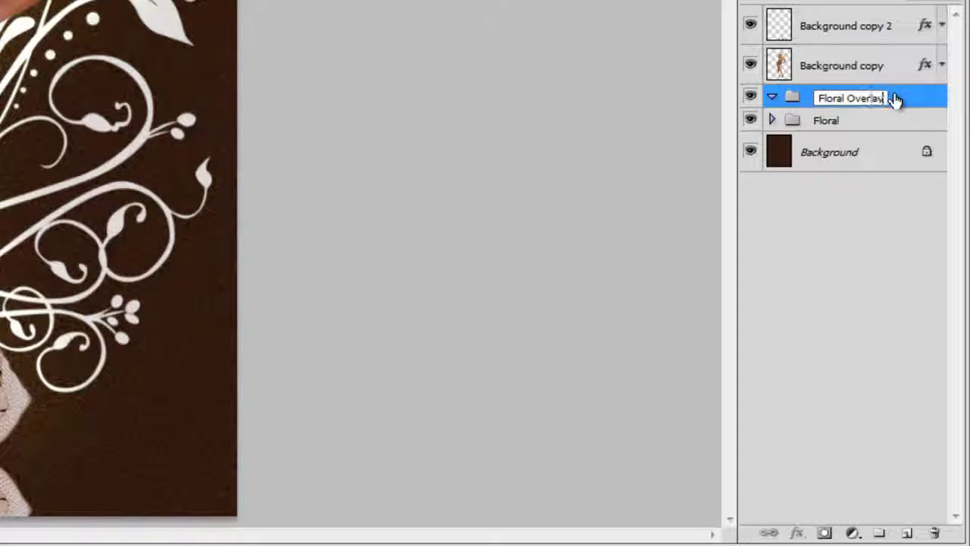
text(Floral Overlay)
key(Return)
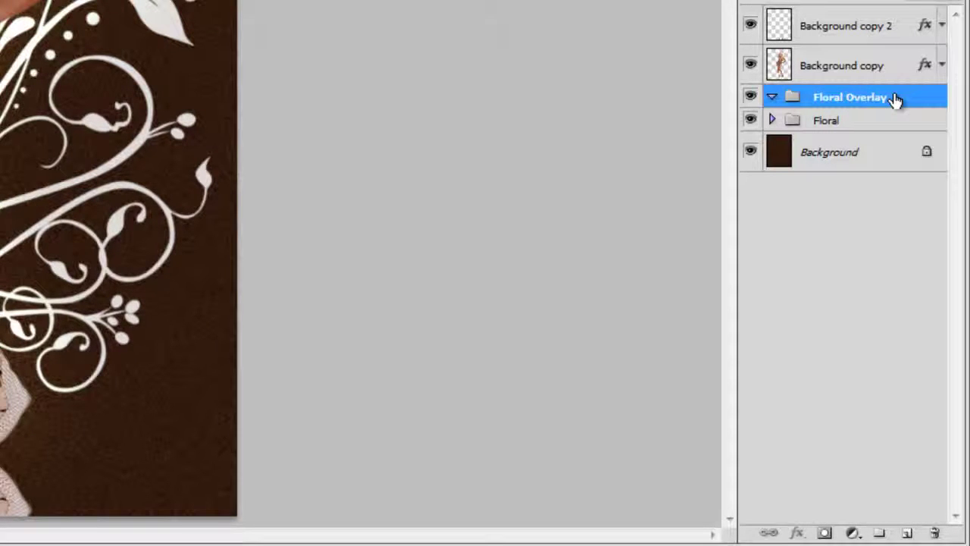
Add Layer 4 inside Floral Overlay and load the fine swirl brush 704
click(906, 534)
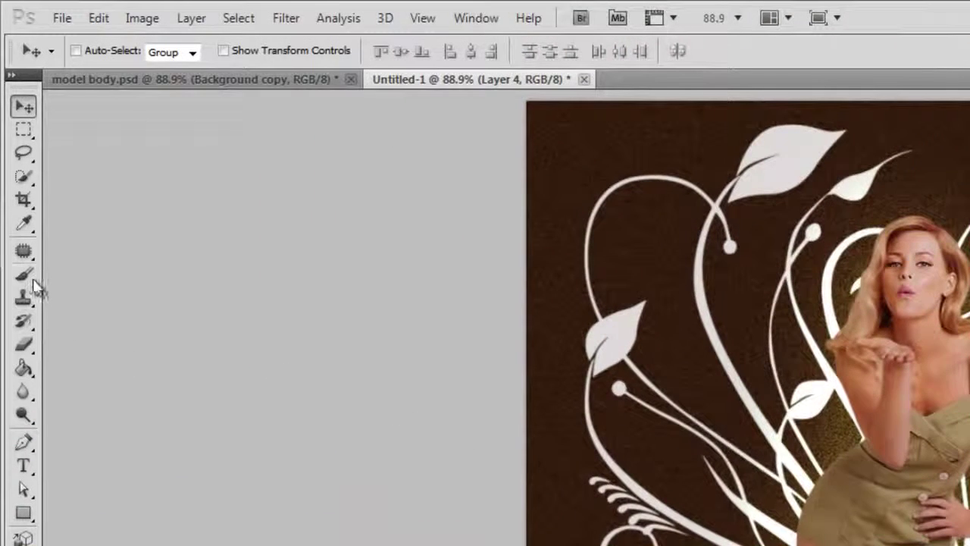
click(30, 284)
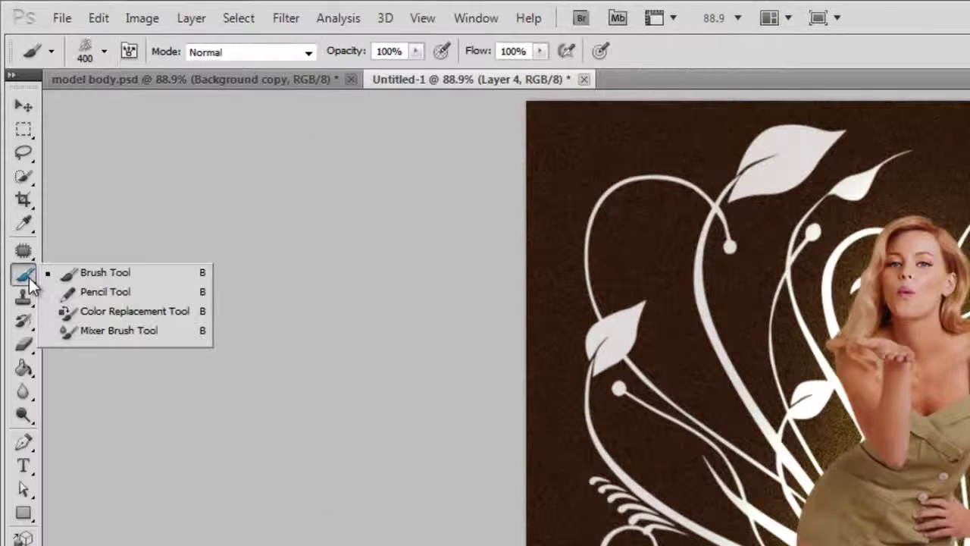
click(76, 271)
click(105, 50)
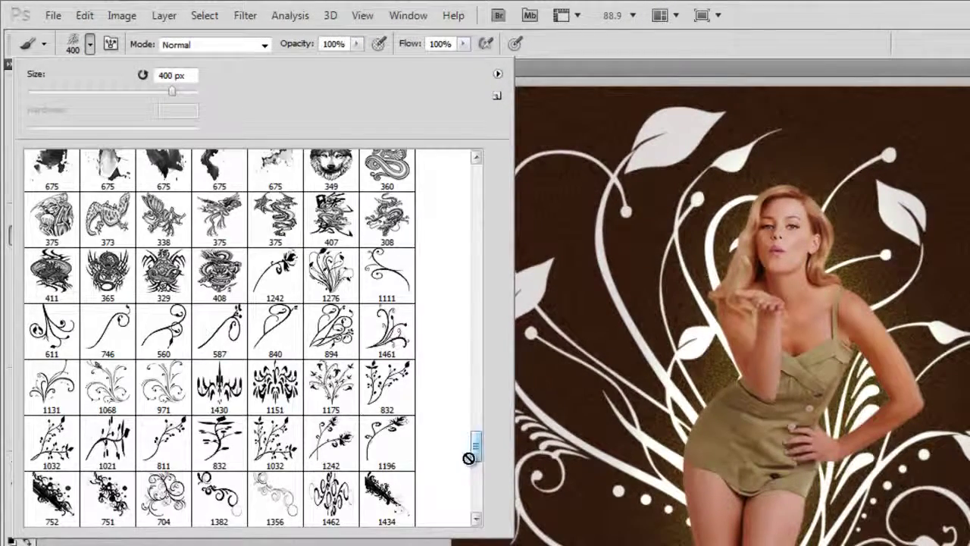
drag(476, 457, 477, 472)
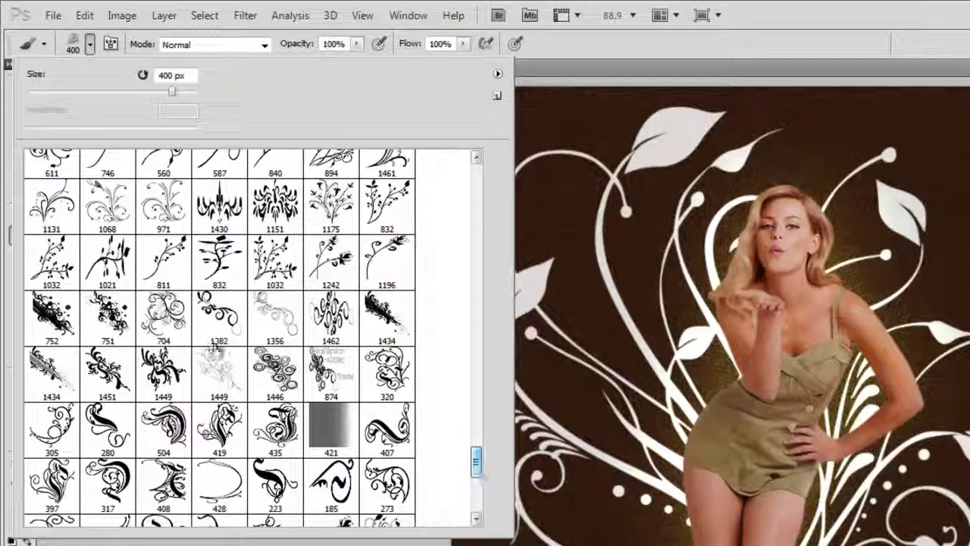
click(171, 326)
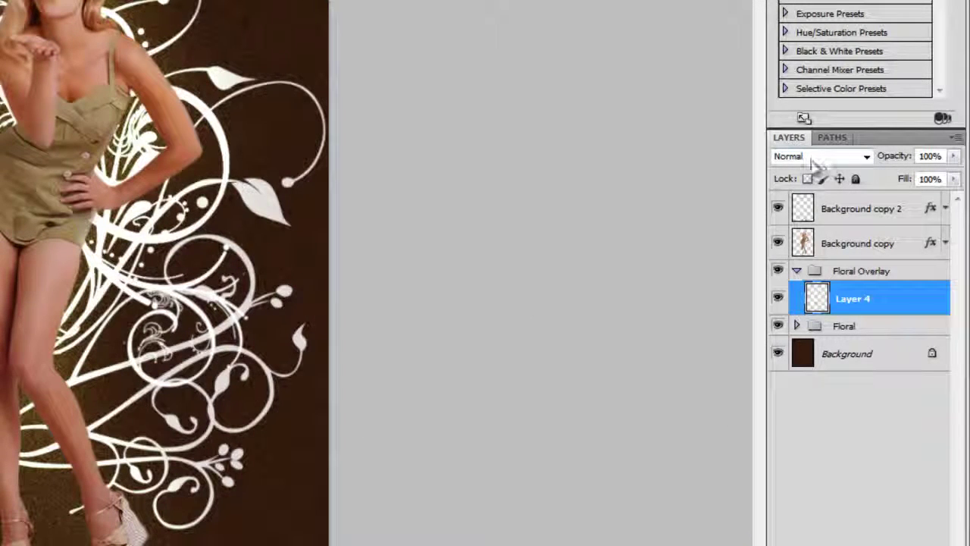
Set Layer 4 to Overlay blending, add Layer 5 and load the 273 swirl brush
click(837, 157)
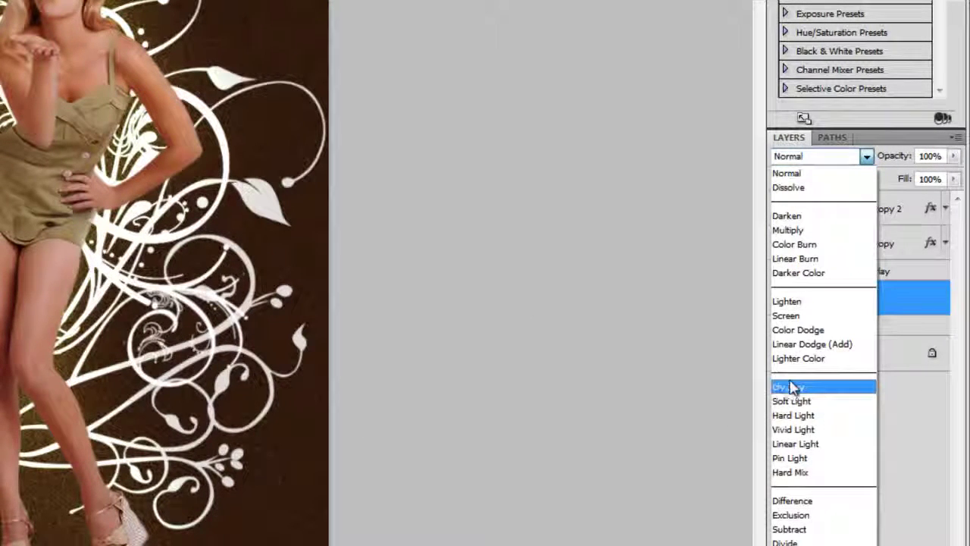
click(801, 388)
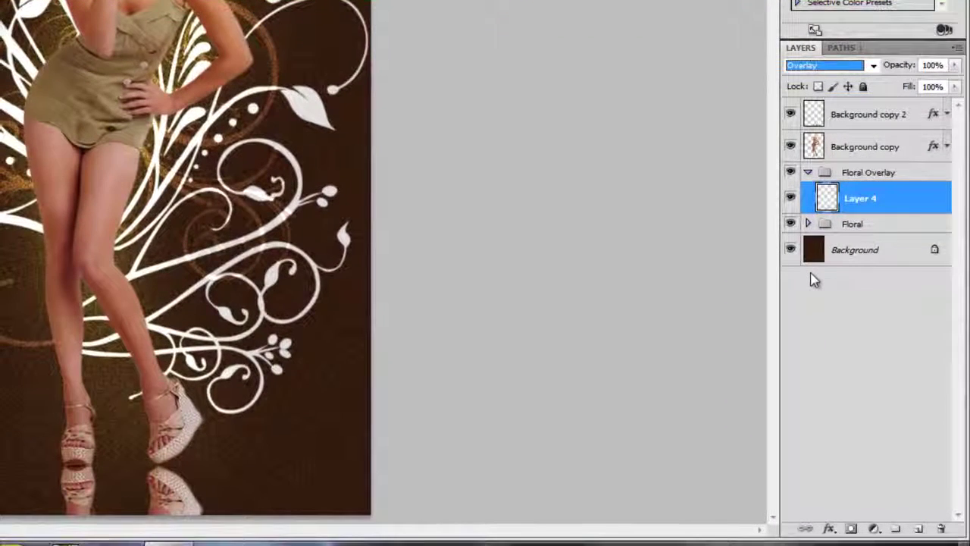
click(919, 531)
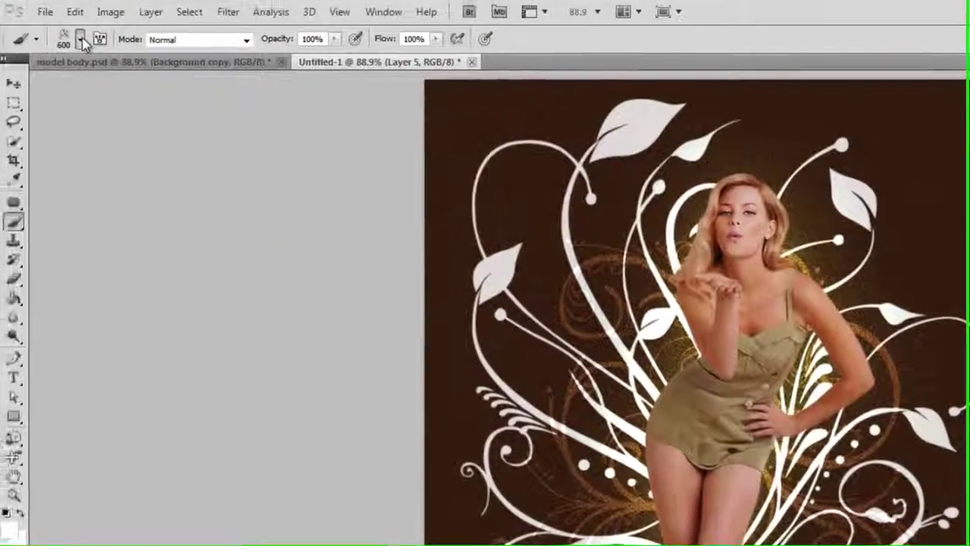
click(85, 41)
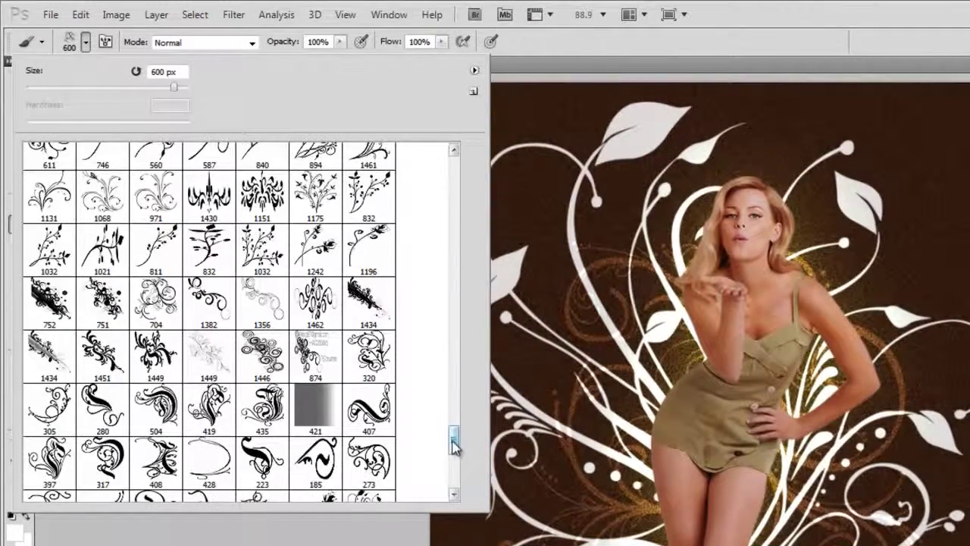
drag(454, 441, 455, 458)
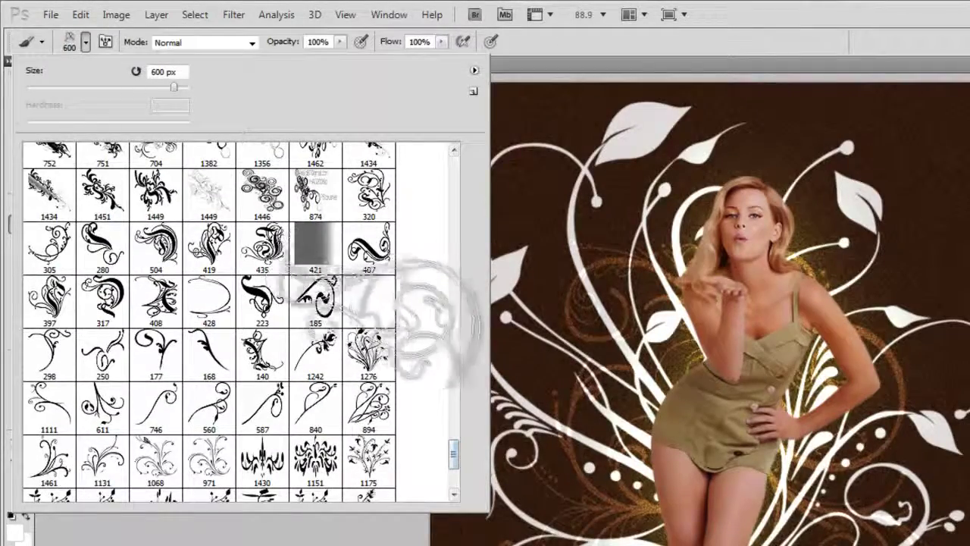
click(368, 300)
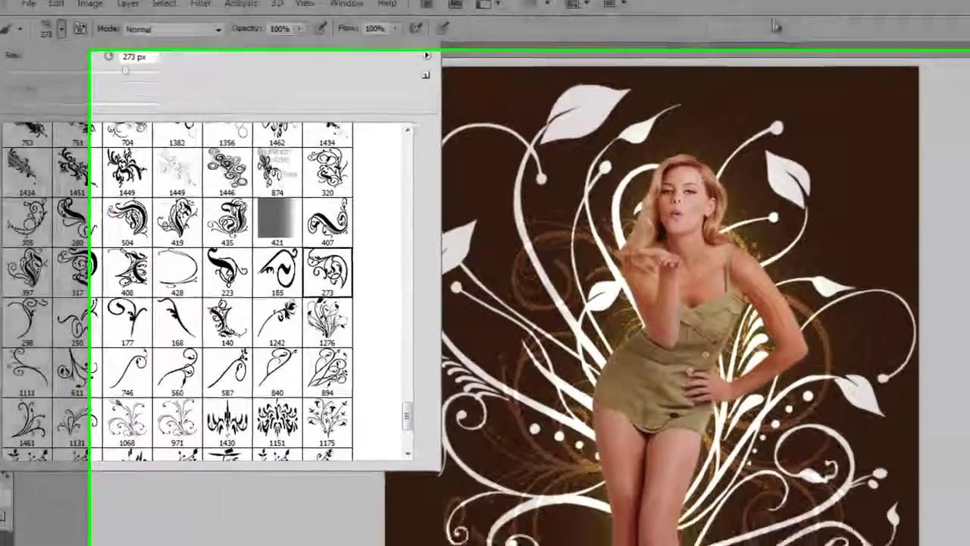
key(Return)
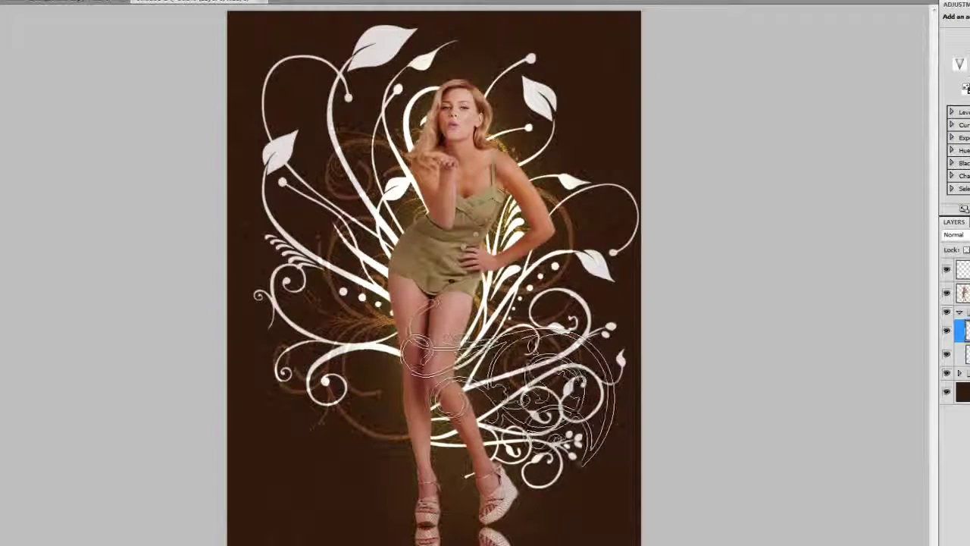
Stamp a white flourish at lower right, rotated about 22° clockwise near the legs
click(538, 372)
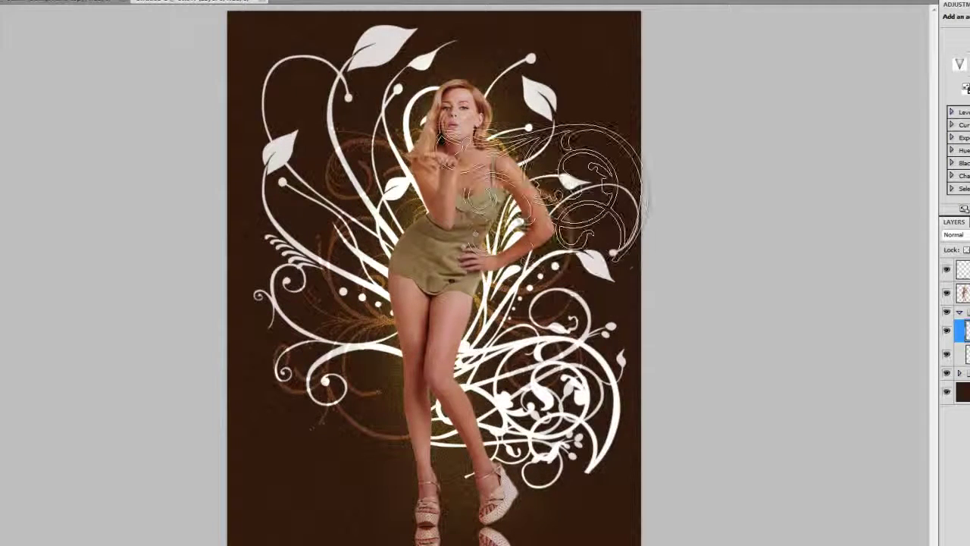
key(ctrl+t)
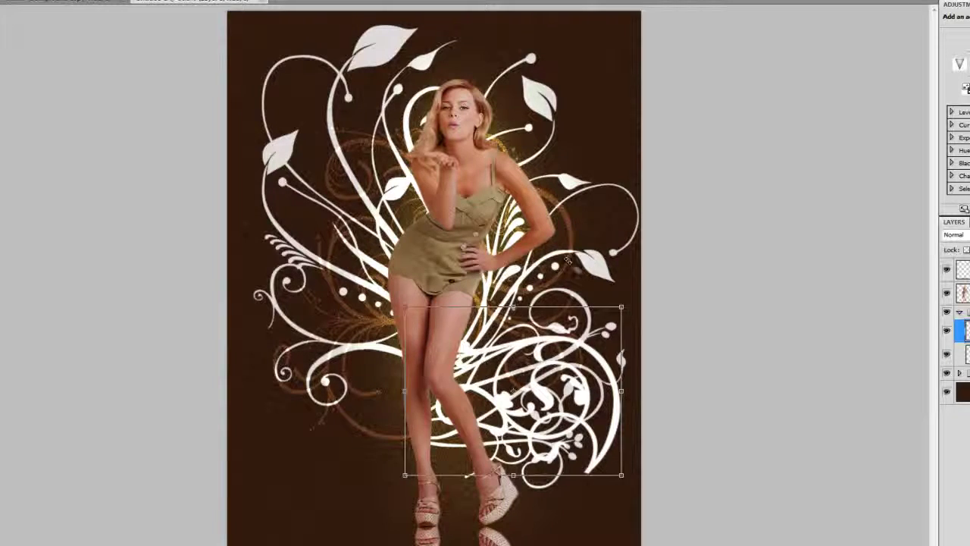
mouse_move(560, 282)
mouse_down()
mouse_move(581, 298)
mouse_move(577, 322)
mouse_up()
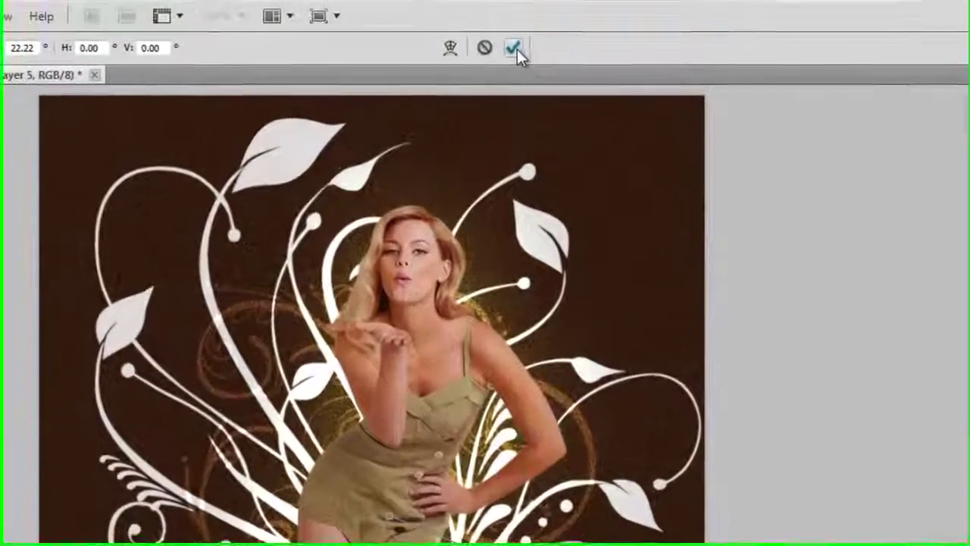
click(513, 50)
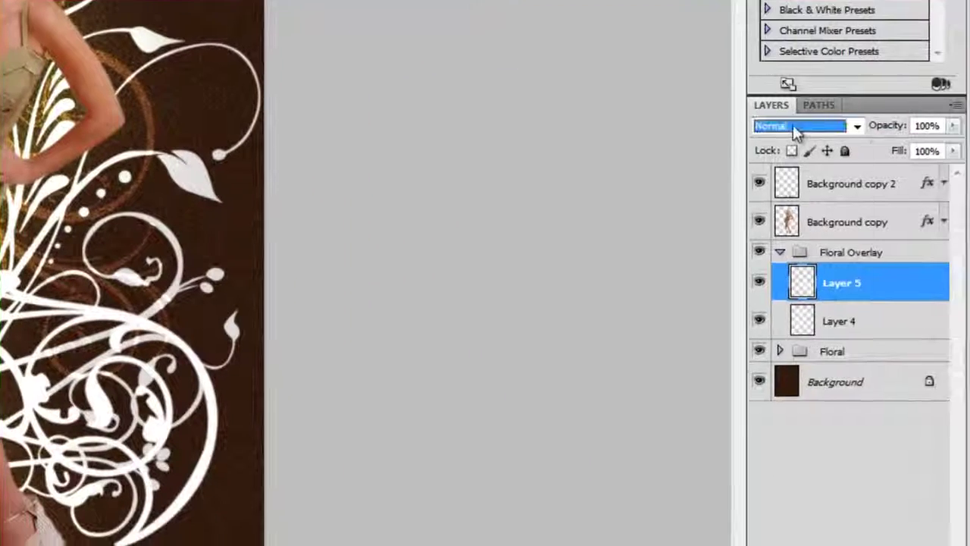
Set Layer 5 to Overlay blending and collapse the Floral Overlay group
click(795, 128)
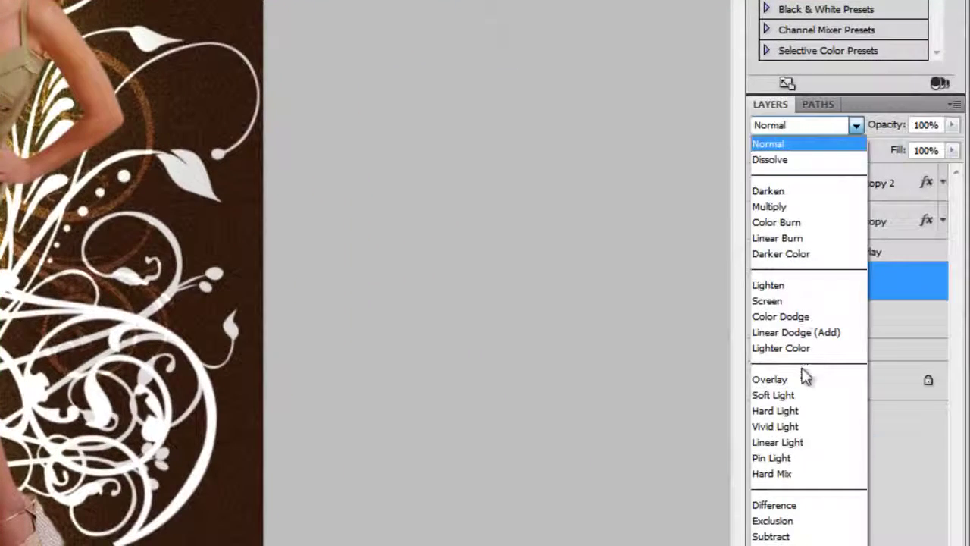
click(792, 381)
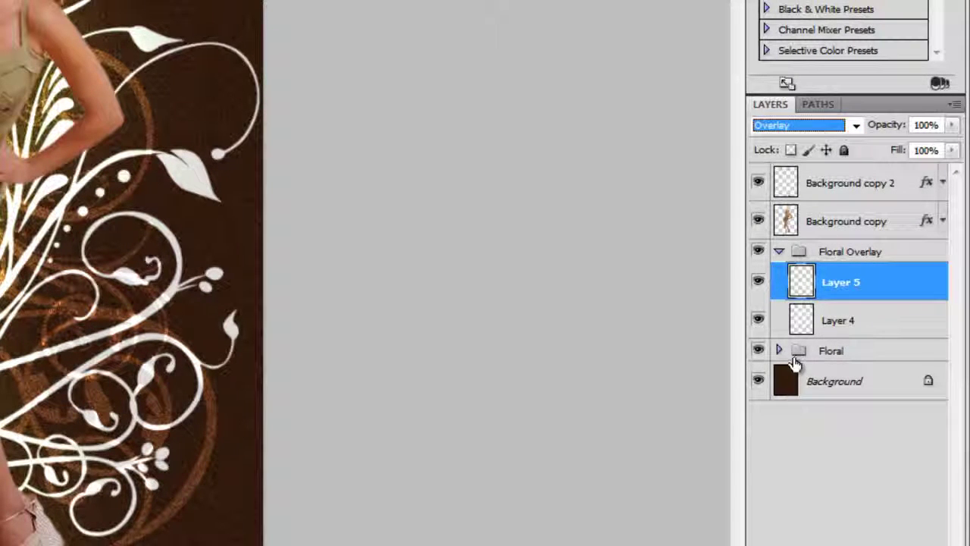
click(822, 256)
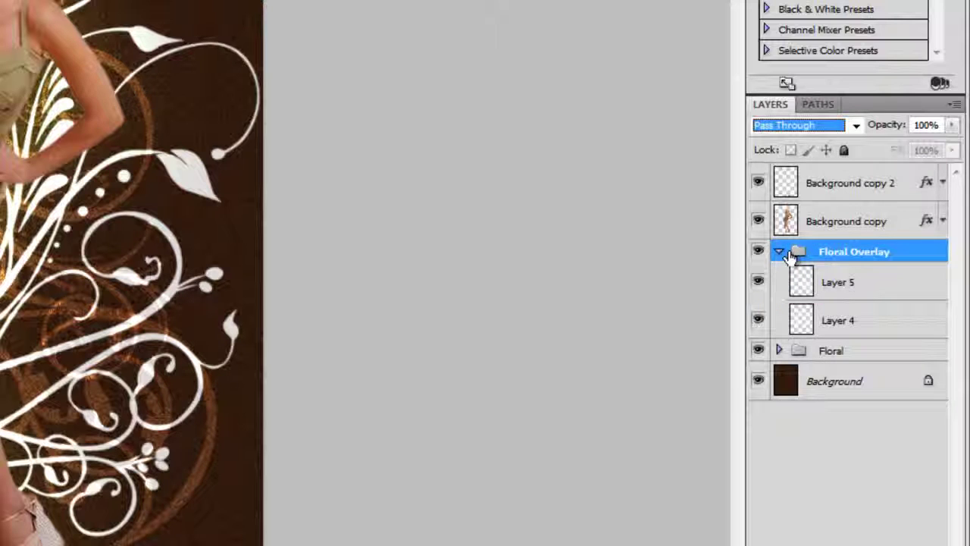
click(780, 253)
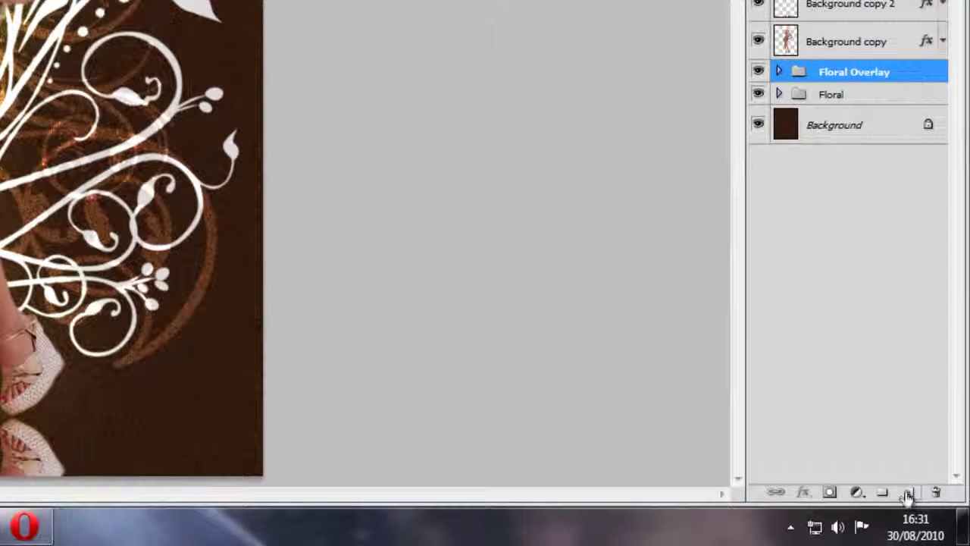
Add Layer 6 with a soft 48 px round brush at 10% opacity
click(908, 491)
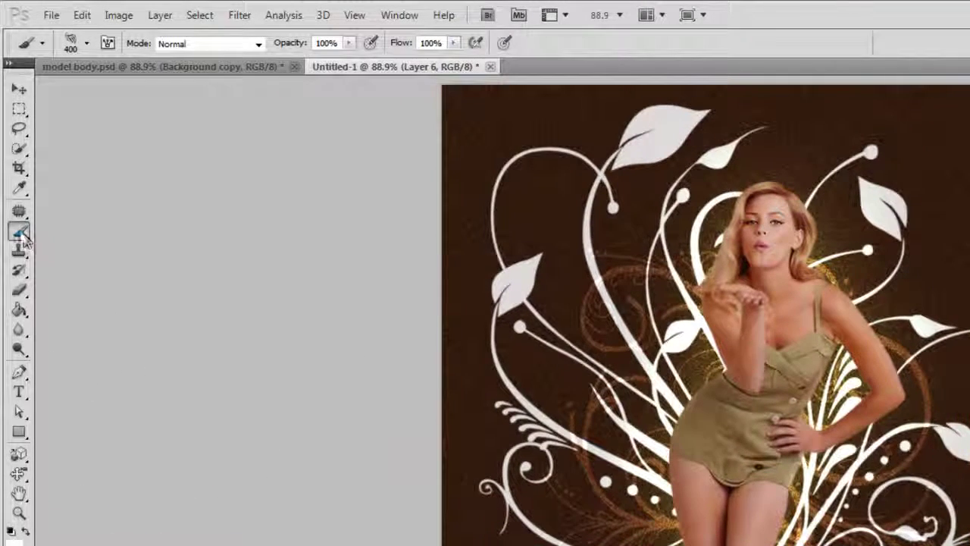
right_click(23, 235)
click(67, 229)
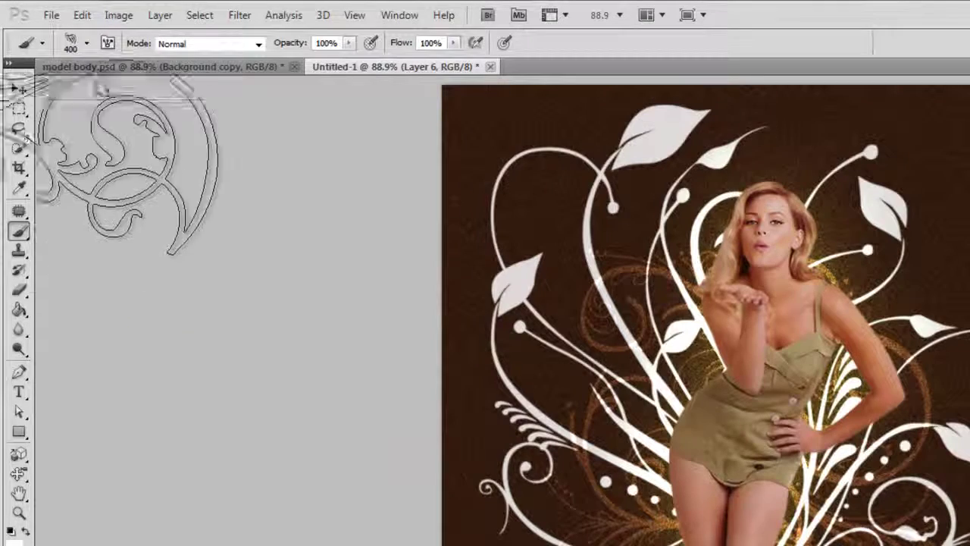
click(87, 44)
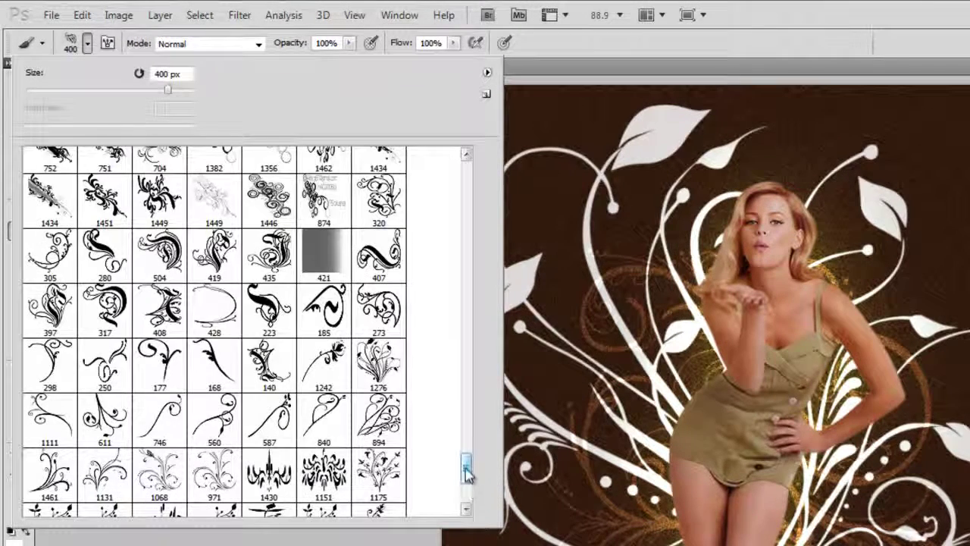
drag(465, 478, 470, 199)
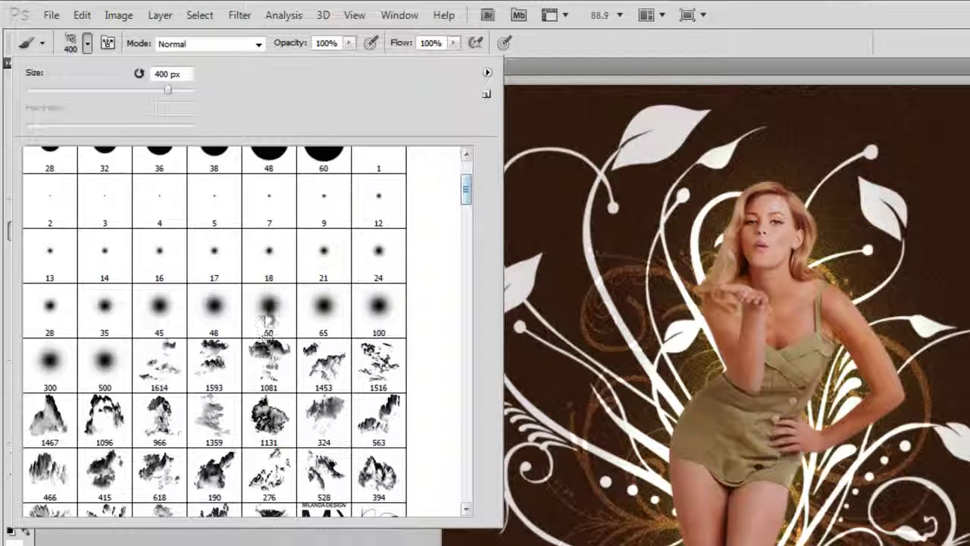
click(269, 309)
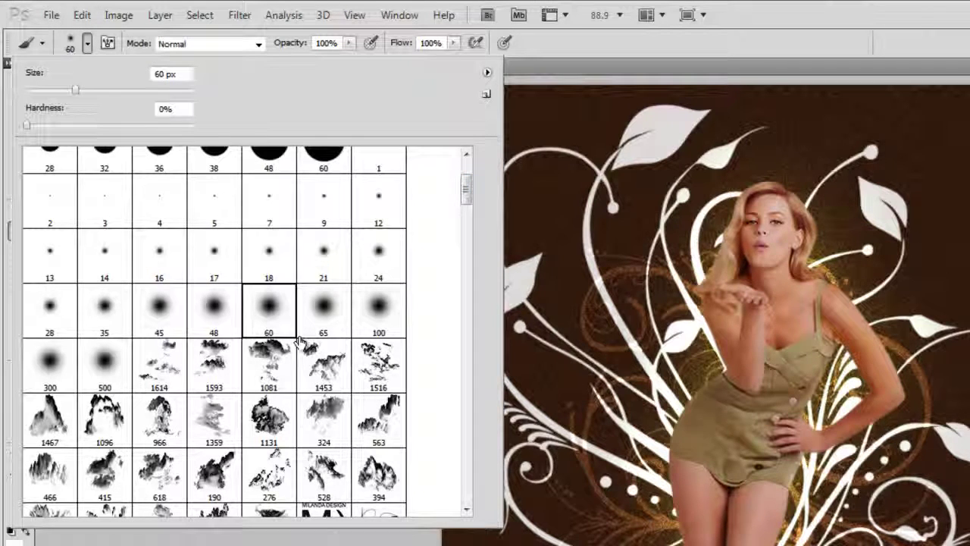
click(215, 309)
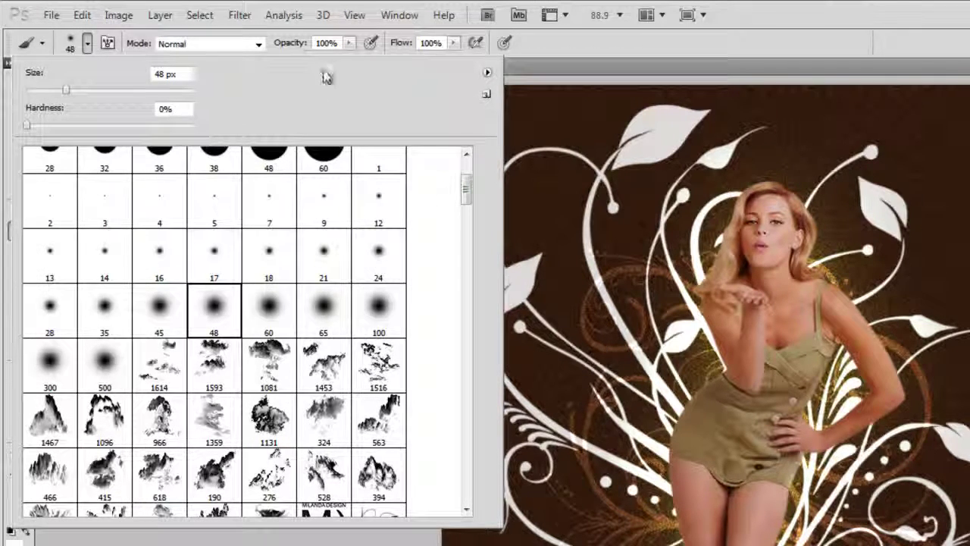
click(348, 43)
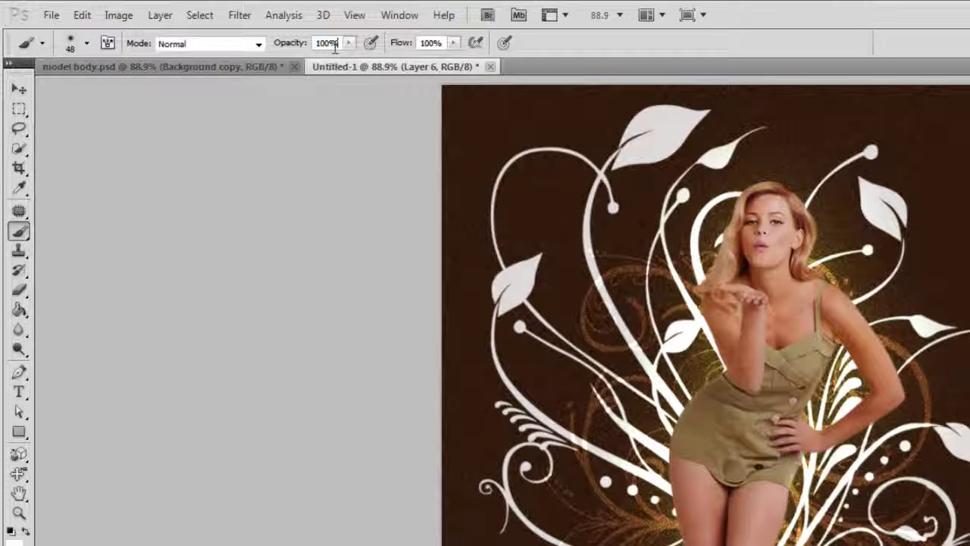
click(278, 48)
text(0)
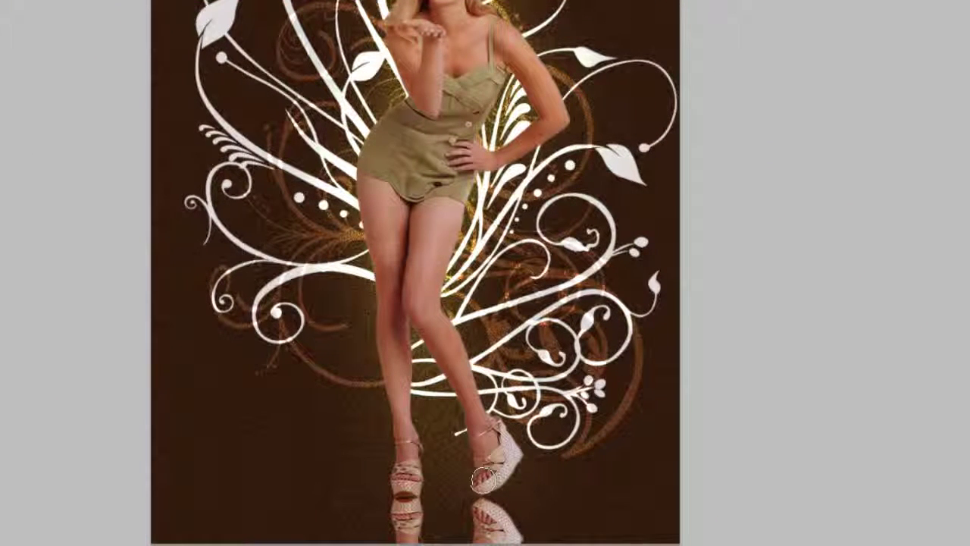
Brush soft white glow along the model's shoes, calf, ankle, thigh, hair edge and raised forearm
mouse_move(510, 475)
mouse_down()
mouse_move(487, 455)
mouse_move(495, 461)
mouse_move(433, 280)
mouse_move(478, 178)
mouse_move(425, 265)
mouse_move(499, 174)
mouse_move(484, 161)
mouse_move(500, 163)
mouse_move(549, 125)
mouse_move(497, 170)
mouse_move(539, 115)
mouse_move(572, 262)
mouse_move(462, 288)
mouse_move(431, 391)
mouse_up()
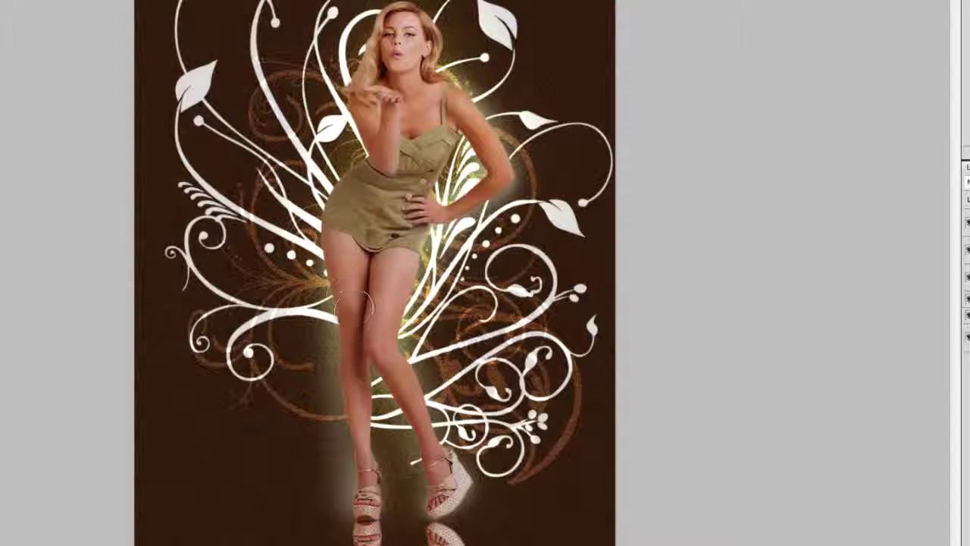
drag(344, 269, 324, 182)
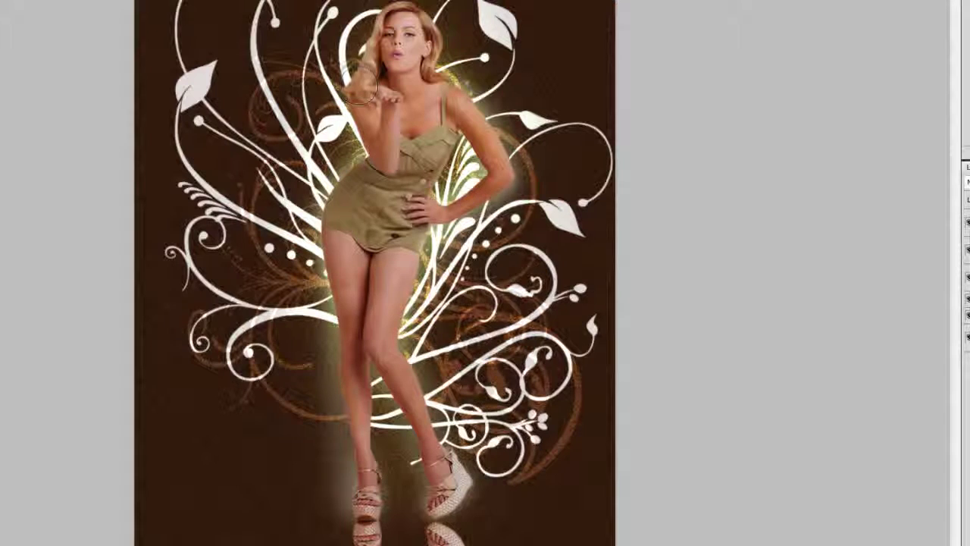
mouse_move(360, 87)
mouse_down()
mouse_move(388, 22)
mouse_move(380, 12)
mouse_move(424, 23)
mouse_move(443, 83)
mouse_up()
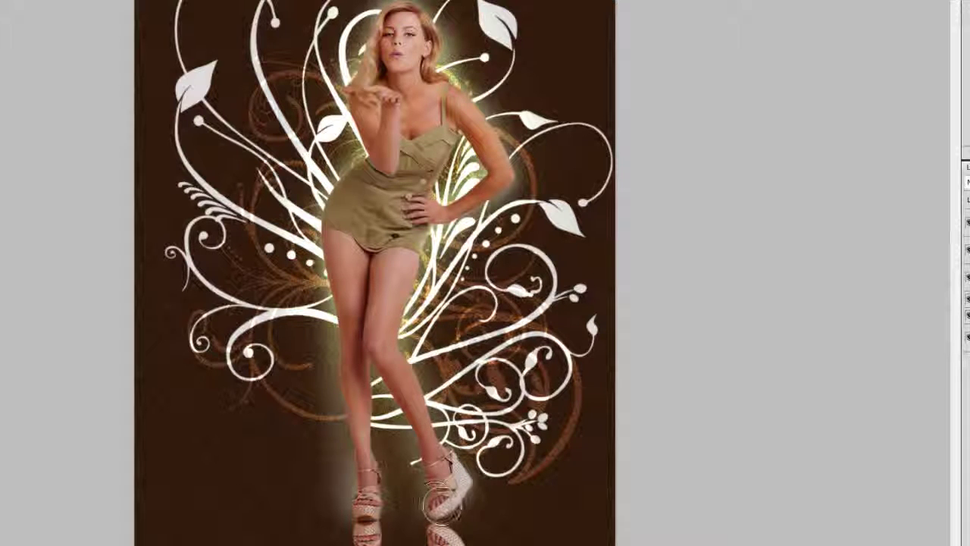
drag(416, 501, 443, 462)
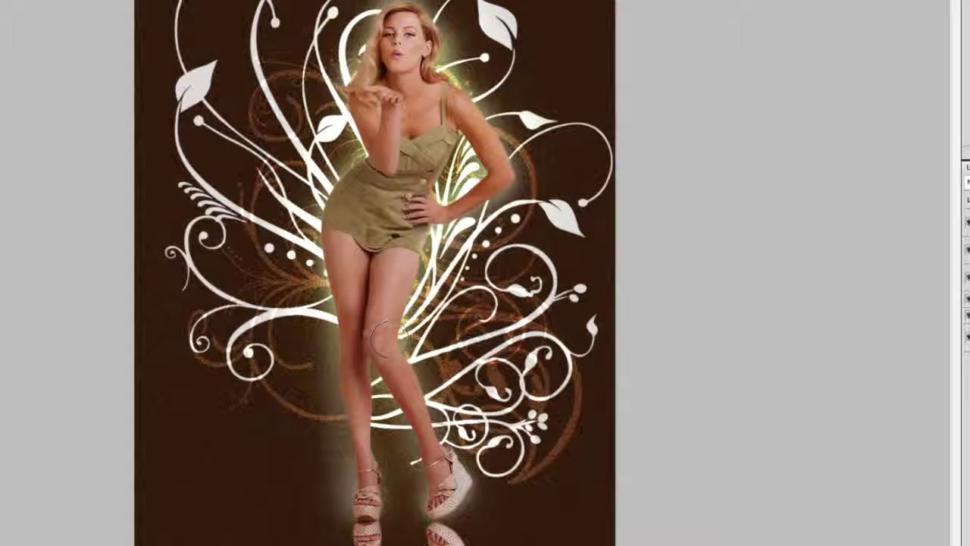
drag(386, 337, 435, 487)
drag(371, 435, 364, 501)
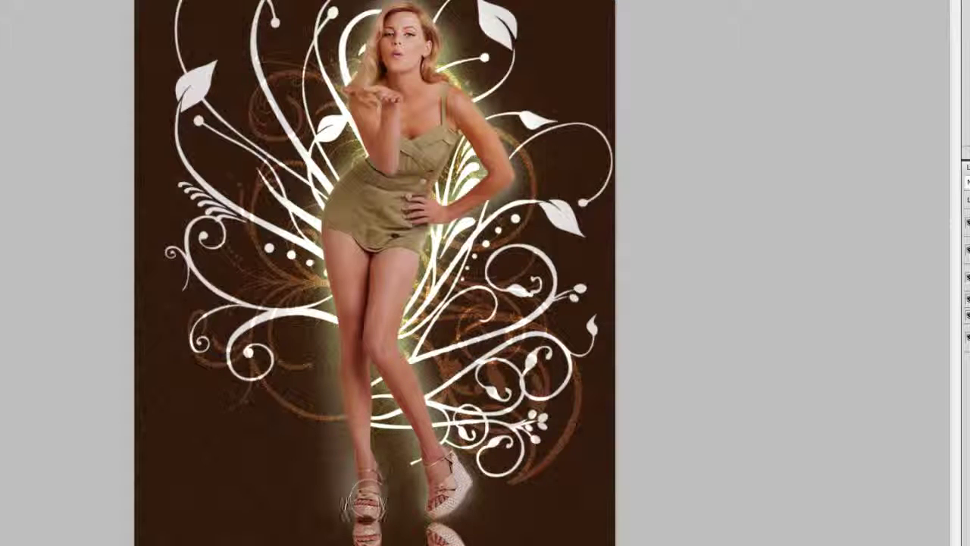
drag(361, 107, 356, 170)
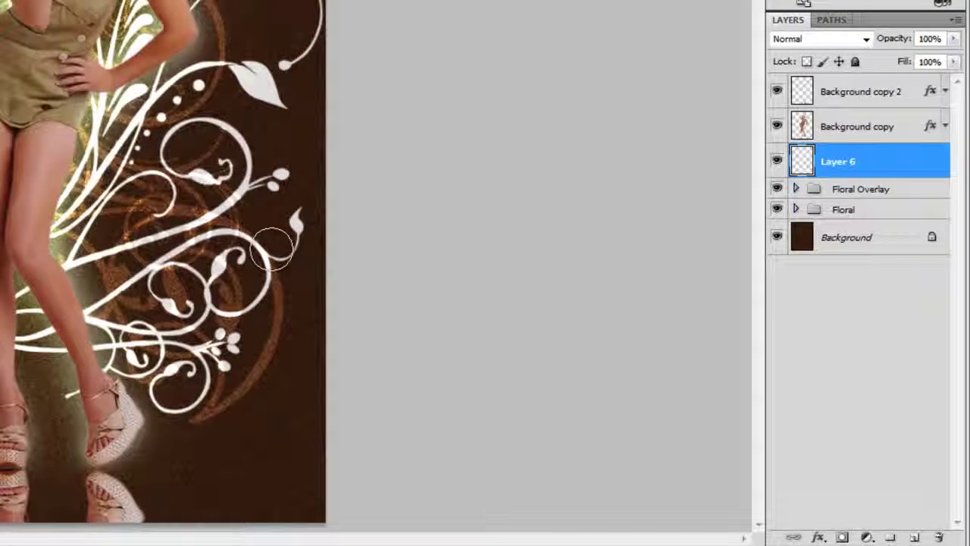
drag(873, 161, 887, 529)
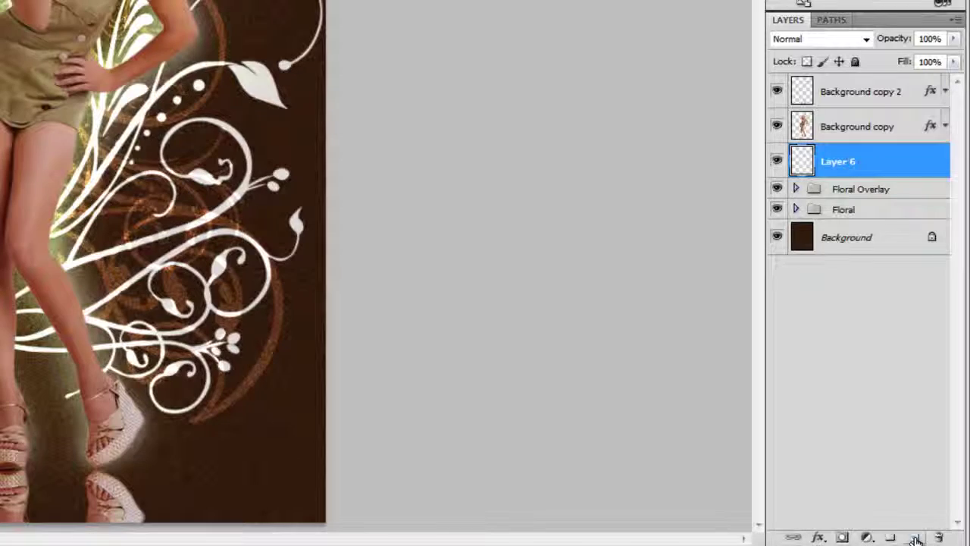
Add Layer 7 and load the 407 floral brush at 98% opacity
click(915, 538)
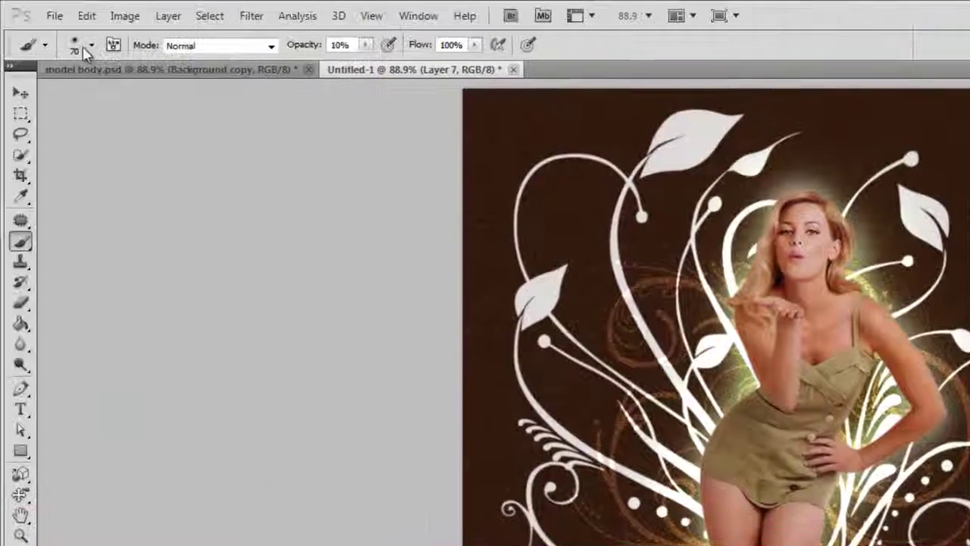
click(90, 45)
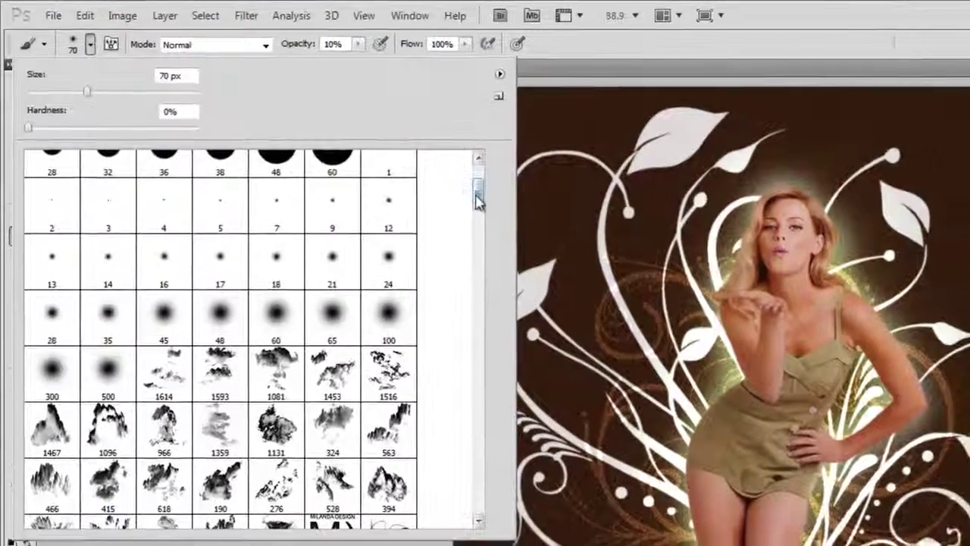
drag(477, 199, 466, 454)
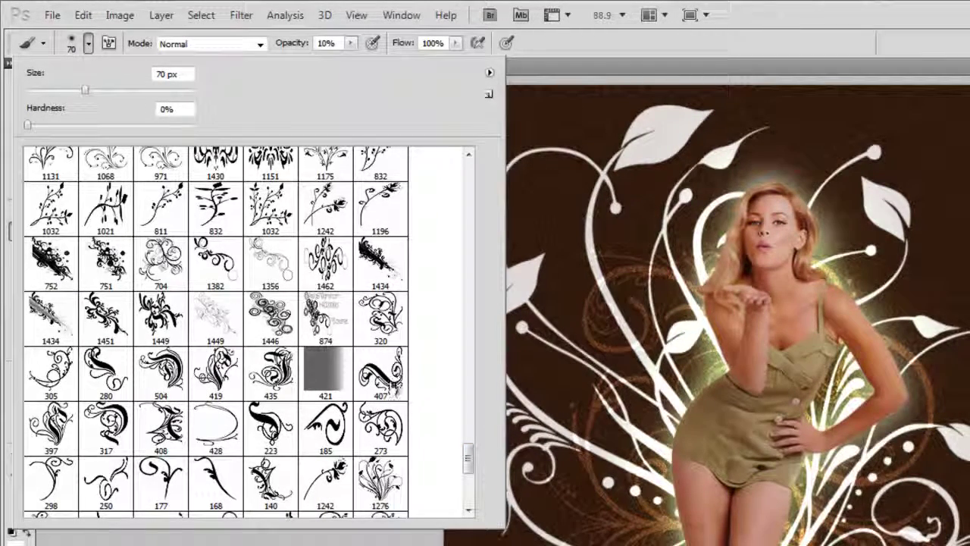
click(379, 394)
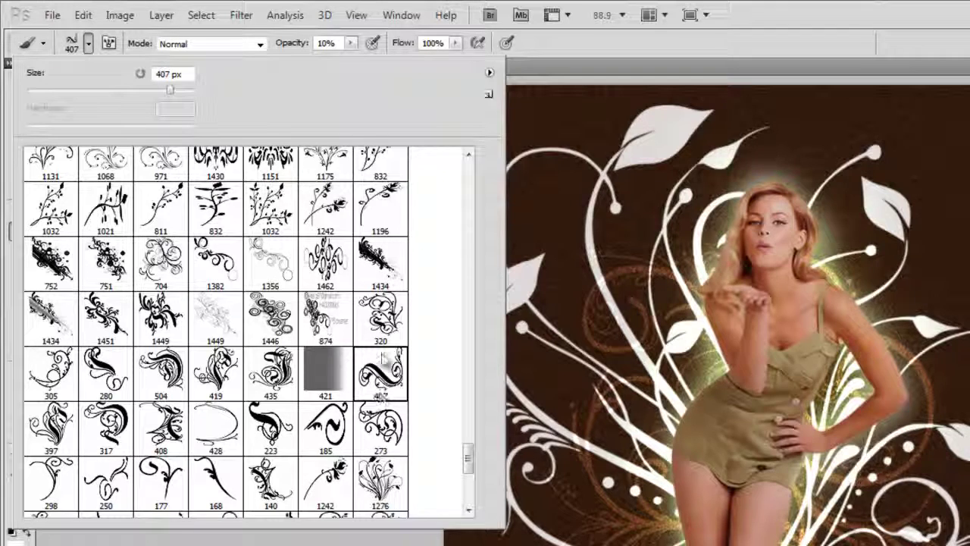
click(350, 44)
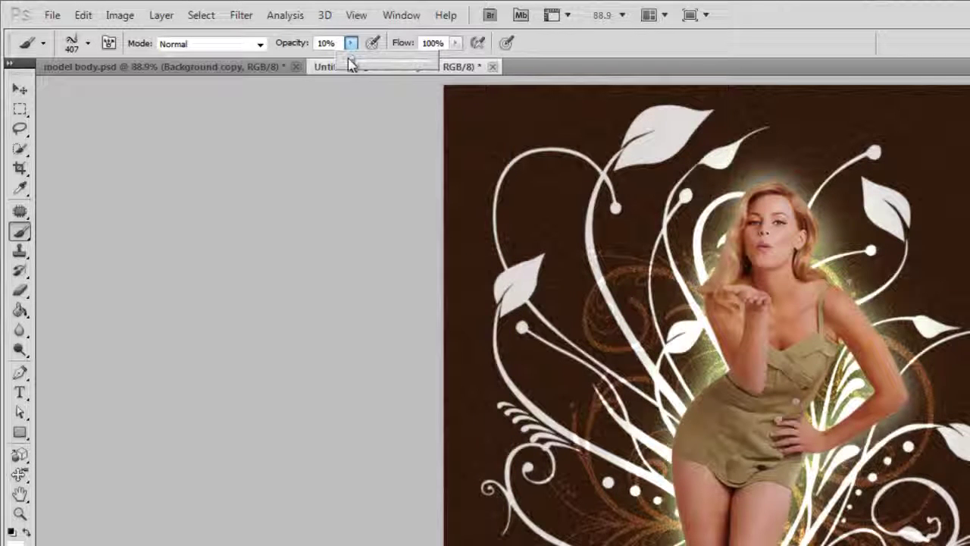
drag(350, 64, 426, 67)
click(612, 45)
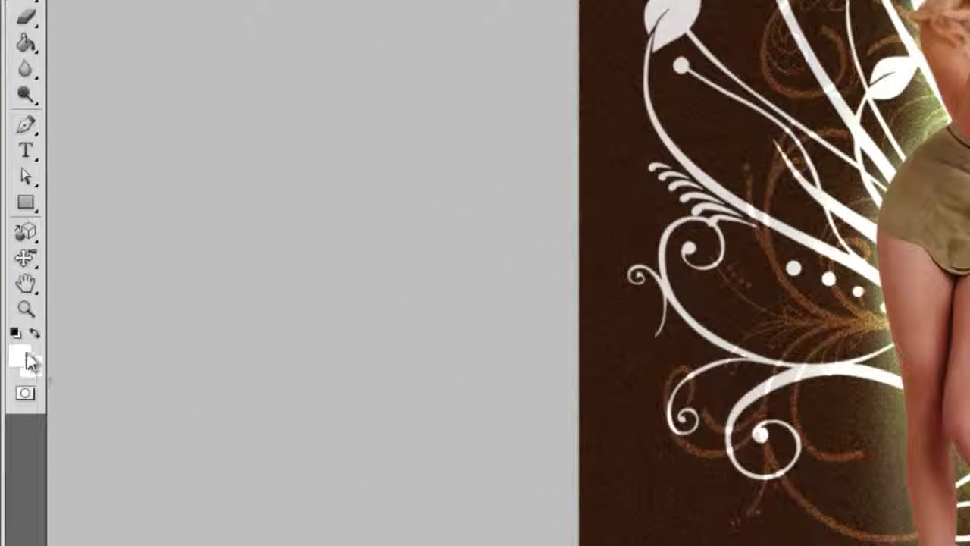
Set the foreground colour to a dark green
click(31, 348)
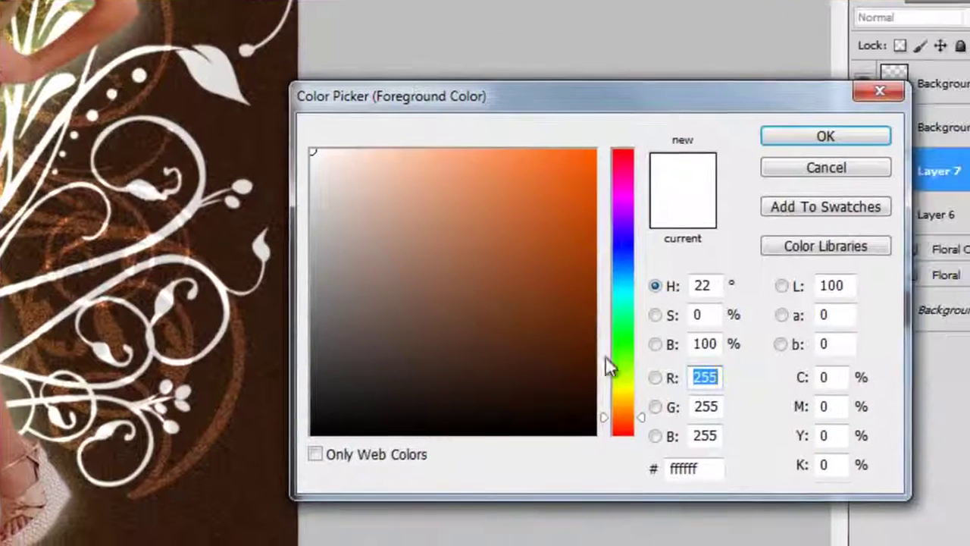
click(626, 333)
drag(625, 341, 625, 331)
mouse_move(503, 284)
mouse_down()
mouse_move(487, 301)
mouse_move(419, 291)
mouse_move(429, 268)
mouse_move(496, 250)
mouse_move(496, 268)
mouse_move(508, 245)
mouse_up()
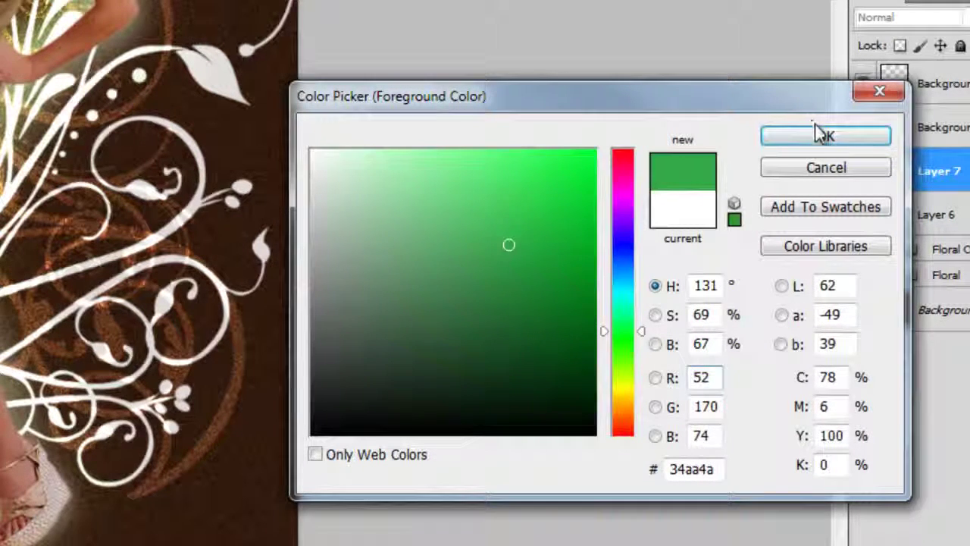
click(808, 141)
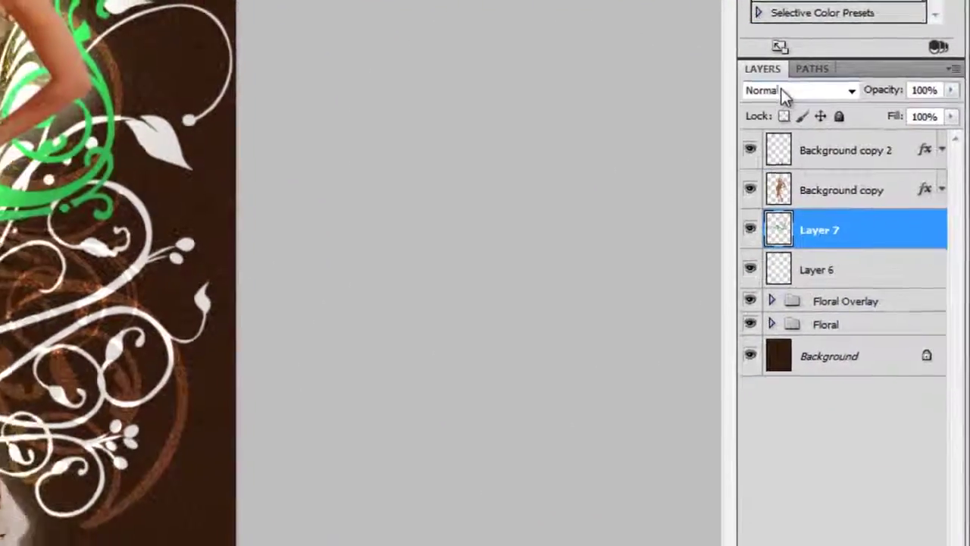
Switch Layer 7 to Hue blend mode and add an empty Layer 8
click(781, 93)
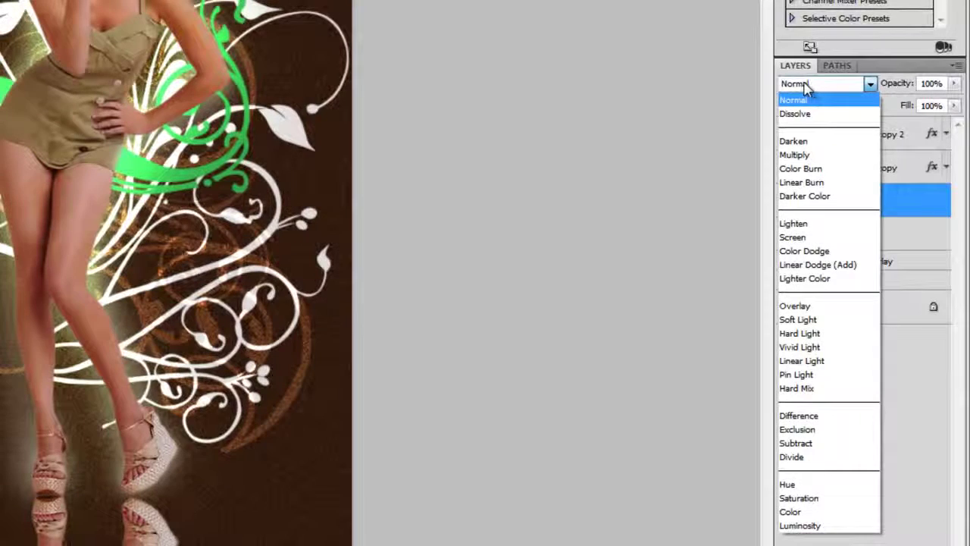
click(806, 485)
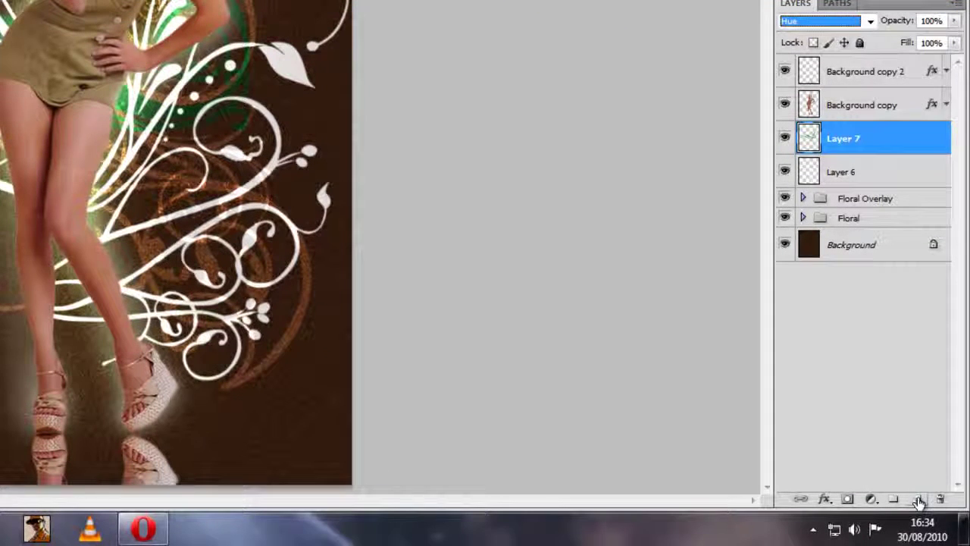
click(917, 500)
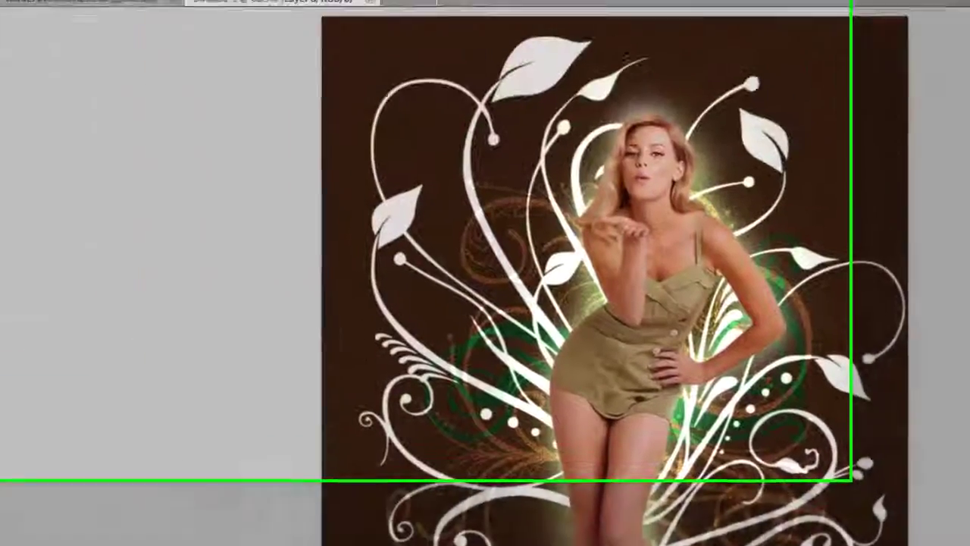
Load the 223 swirl brush and stamp it once over the model's legs
click(88, 43)
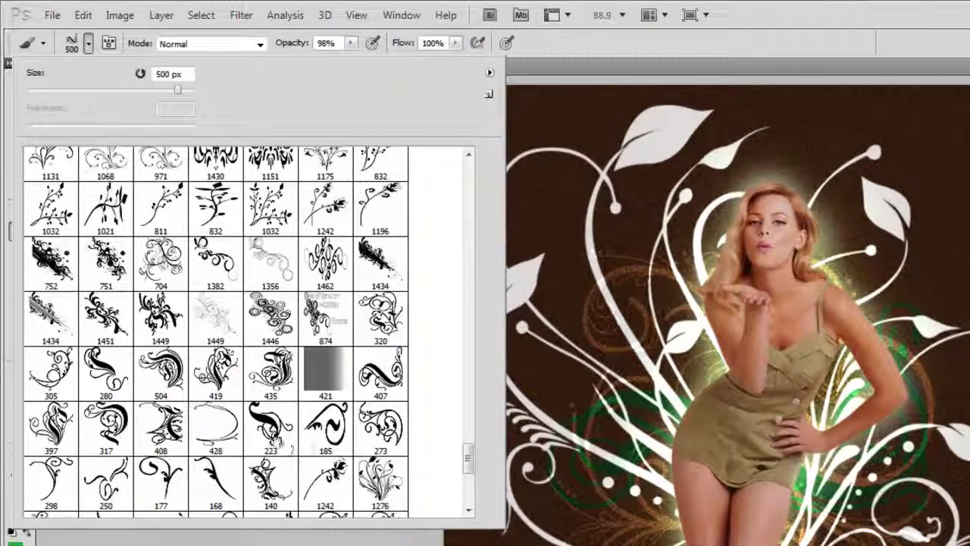
click(272, 429)
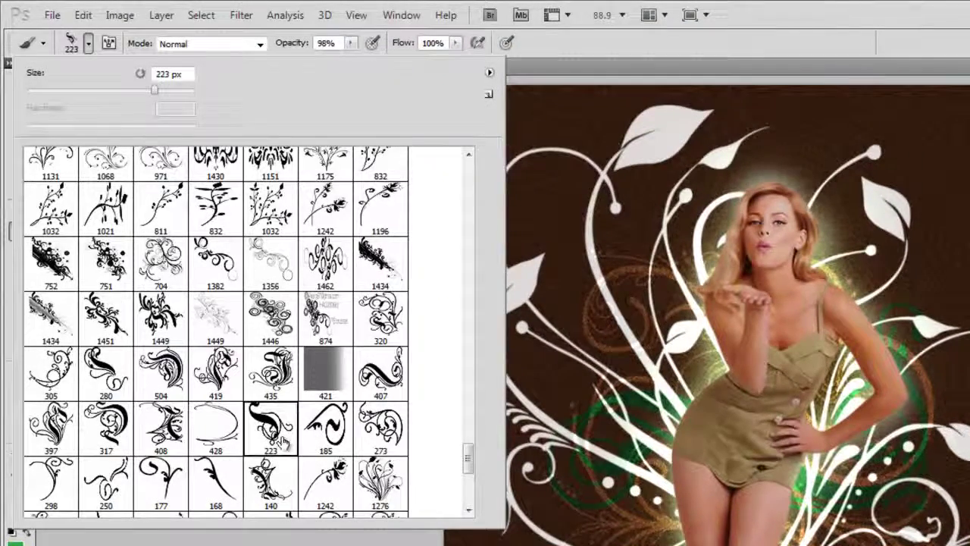
click(815, 45)
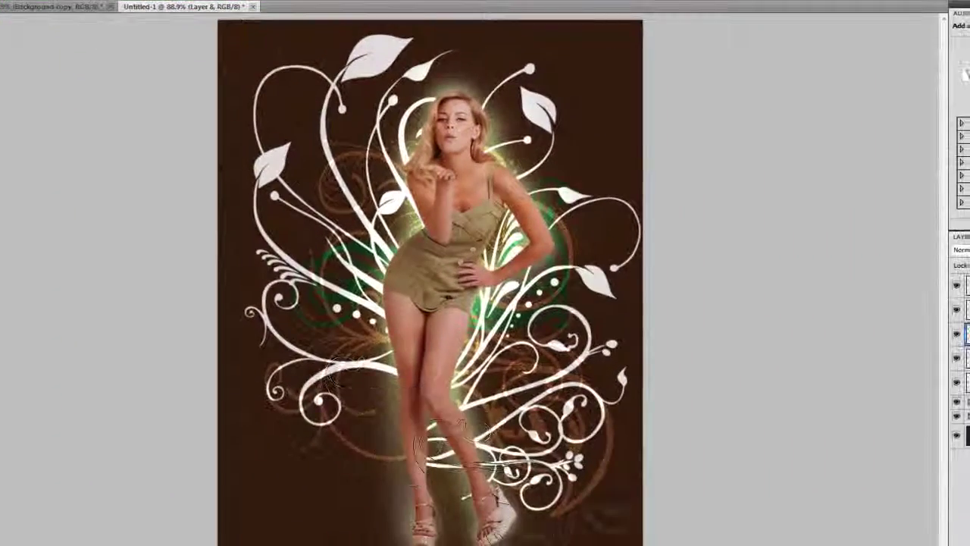
click(424, 447)
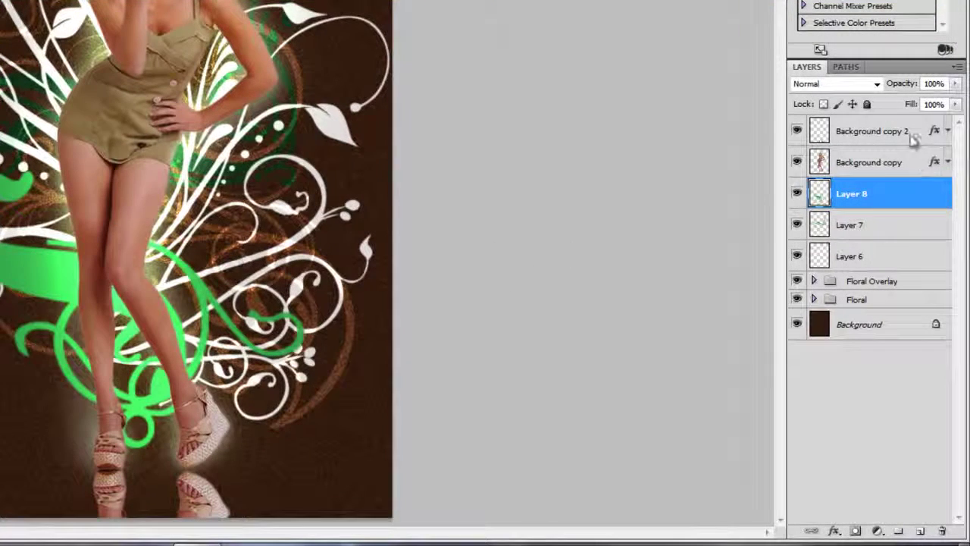
Set Layer 8's blend mode to Hue
click(828, 84)
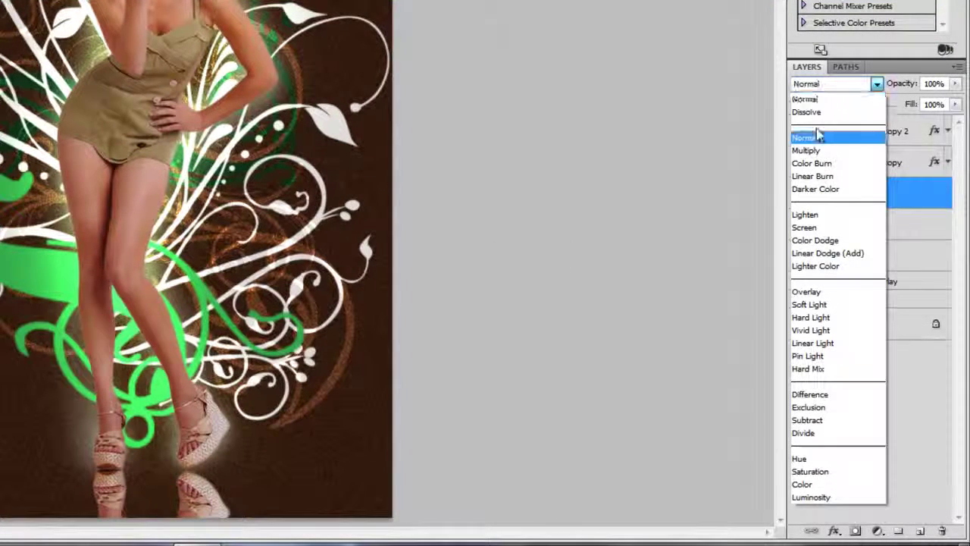
click(817, 460)
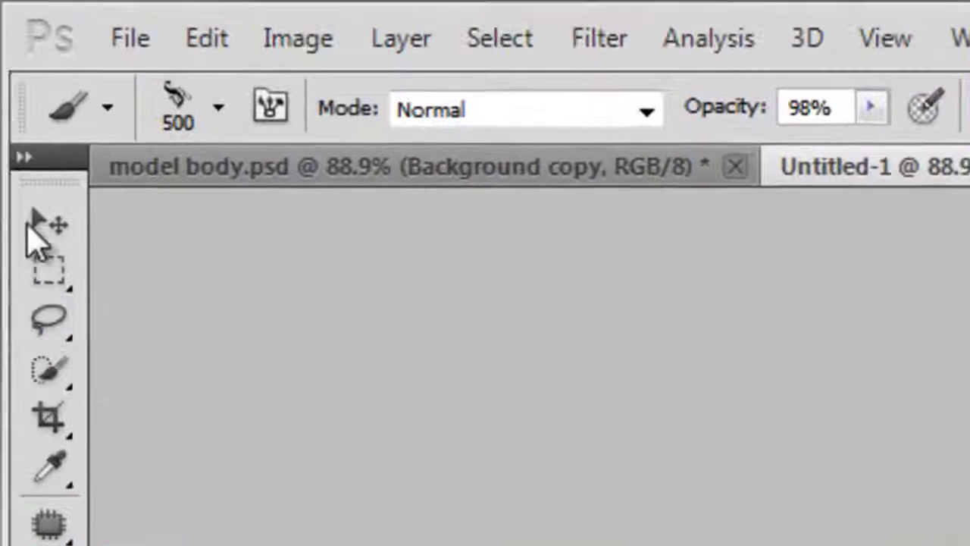
click(36, 221)
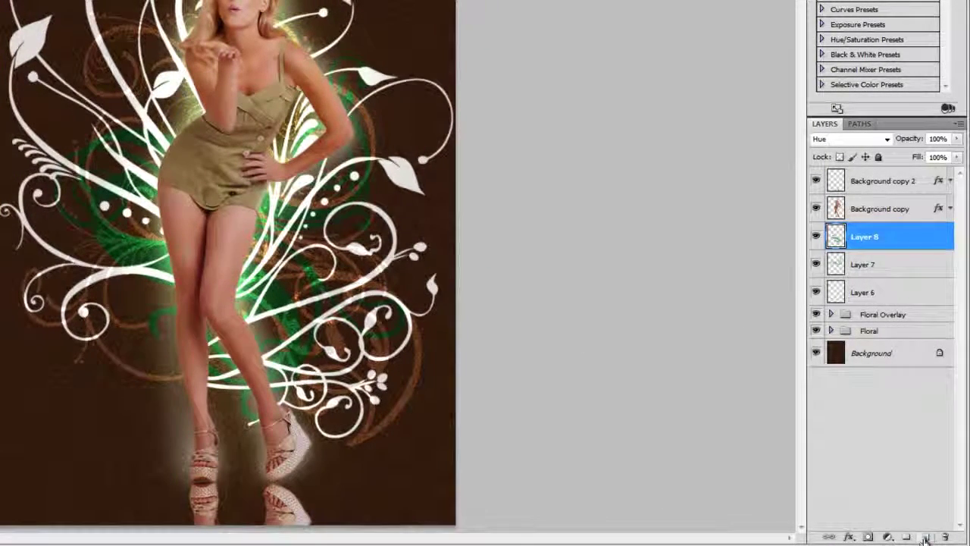
Add Layer 9 and move it above the Background copy layer
click(925, 537)
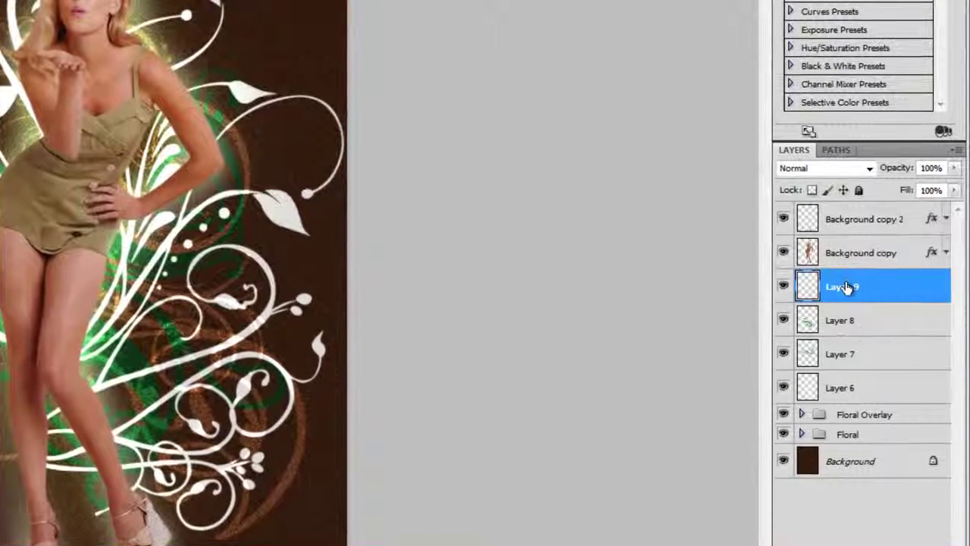
drag(847, 287, 847, 243)
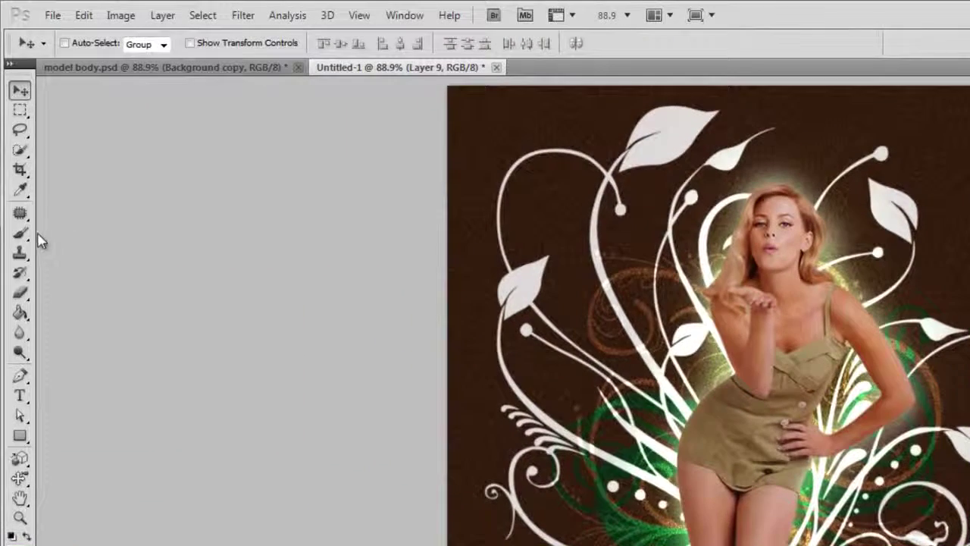
click(20, 233)
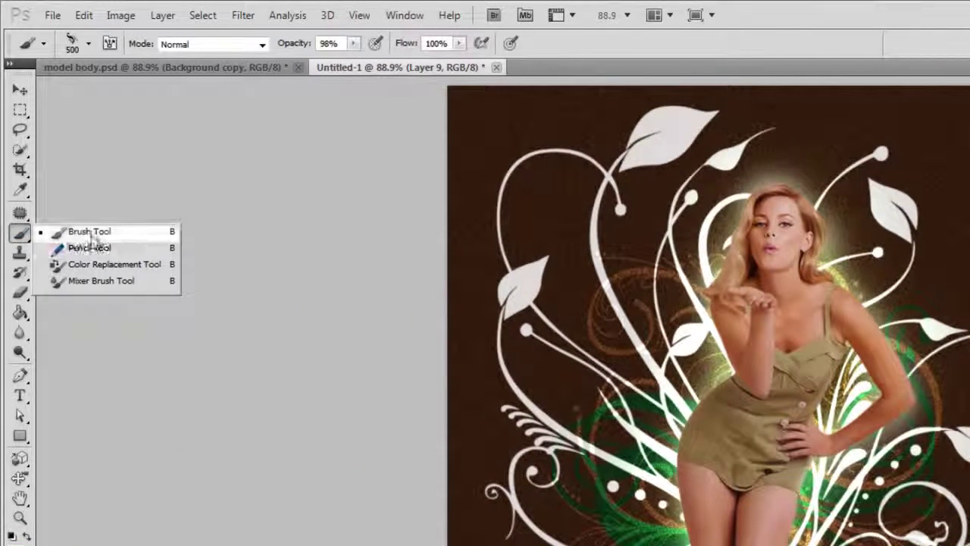
Load the 1446 swirl brush and shrink it to about 800 px
click(81, 235)
click(88, 44)
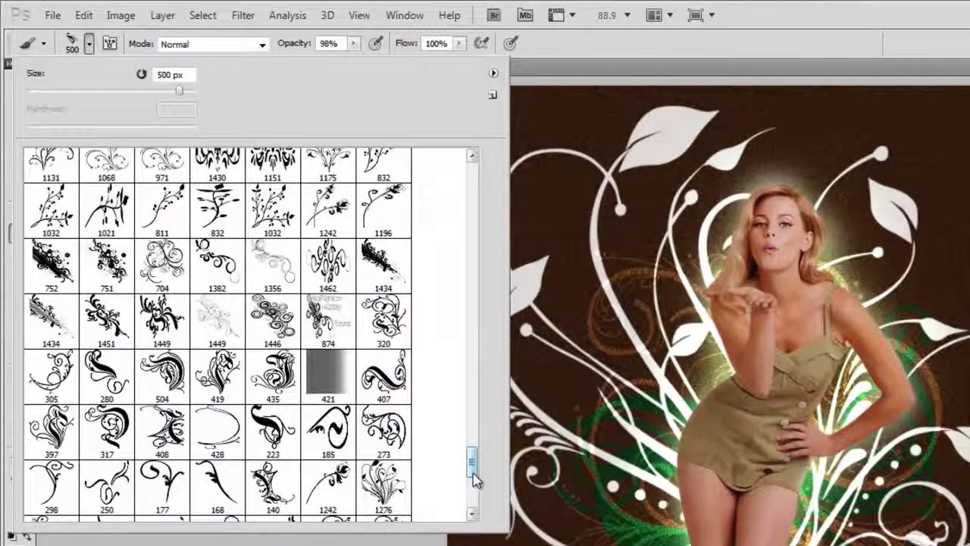
scroll(474, 477, down, 3)
scroll(476, 485, down, 1)
scroll(476, 485, down, 2)
scroll(476, 466, down, 2)
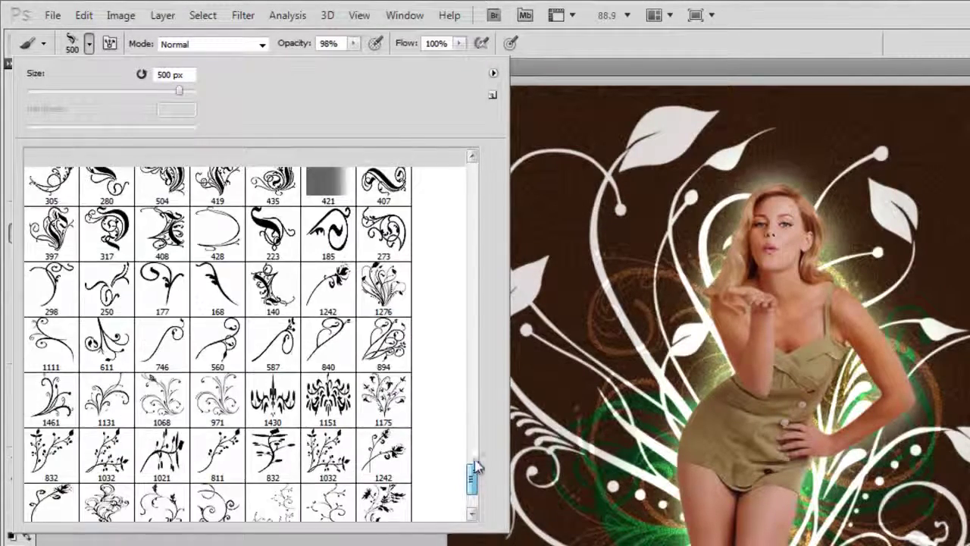
scroll(476, 466, down, 2)
scroll(478, 463, down, 1)
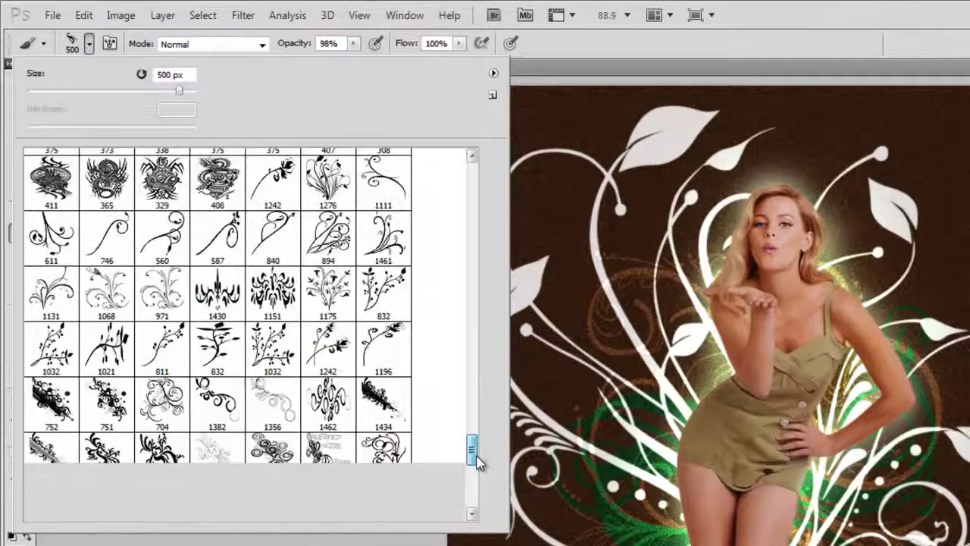
click(273, 438)
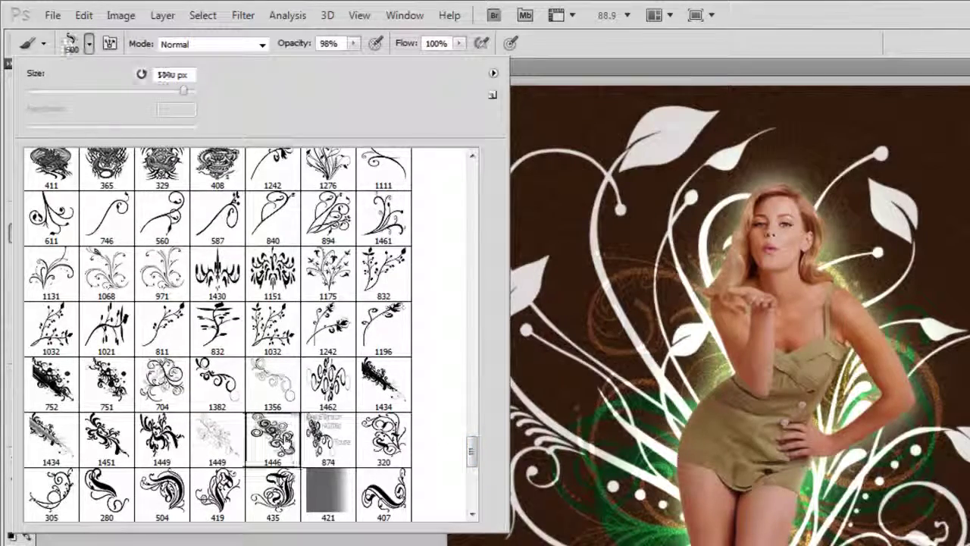
click(834, 38)
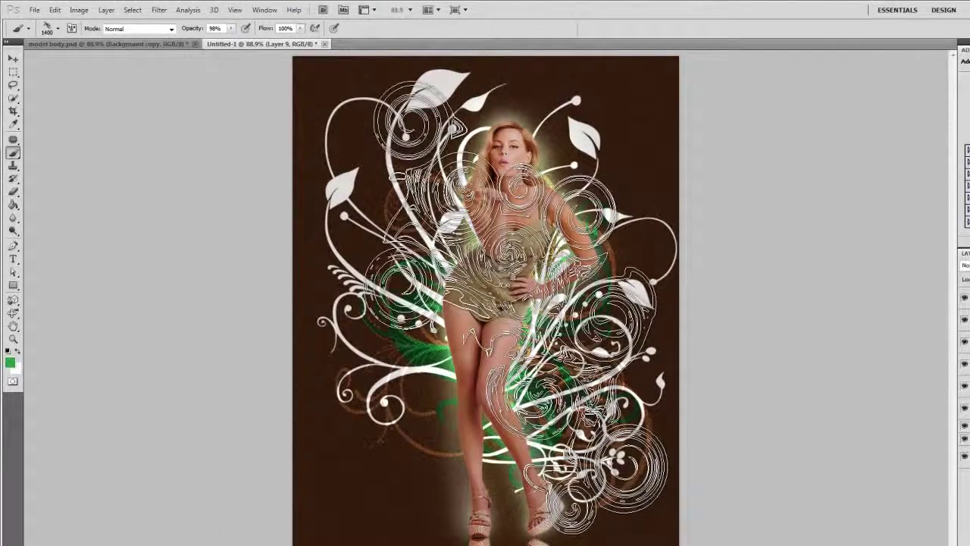
key(bracketleft)
key(bracketleft)
key(bracketleft)
key(bracketleft)
key(bracketleft)
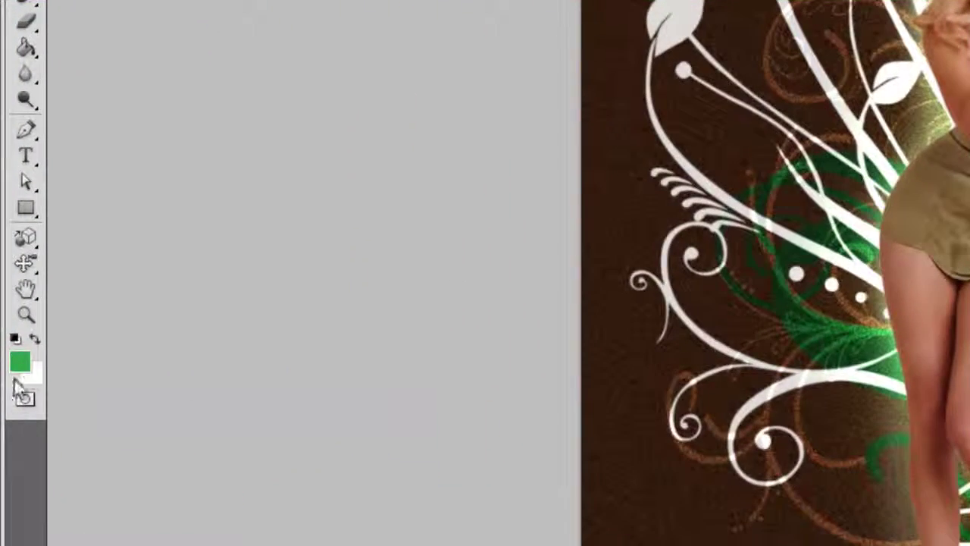
Set the foreground colour to dark olive brown #695823
click(20, 362)
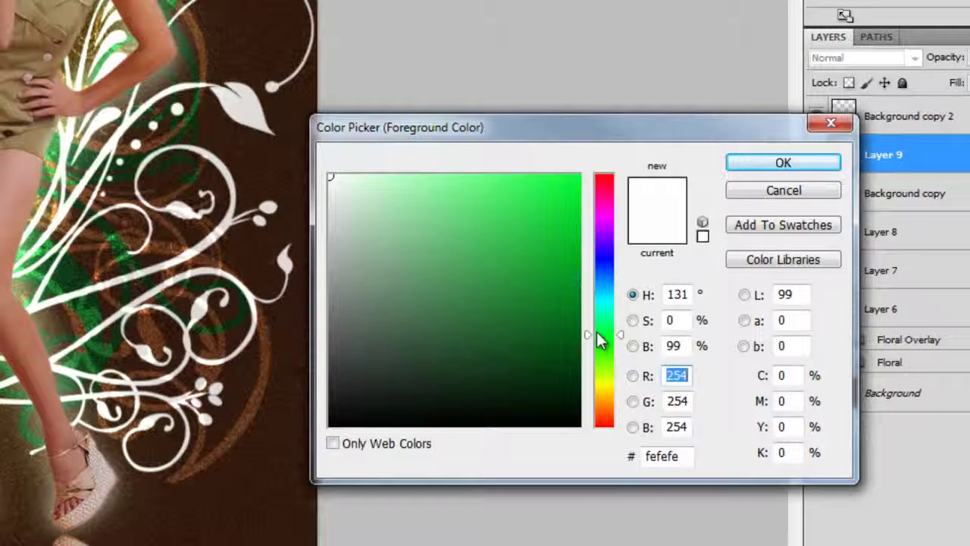
drag(598, 335, 605, 395)
mouse_move(521, 297)
mouse_down()
mouse_move(525, 320)
mouse_move(497, 324)
mouse_up()
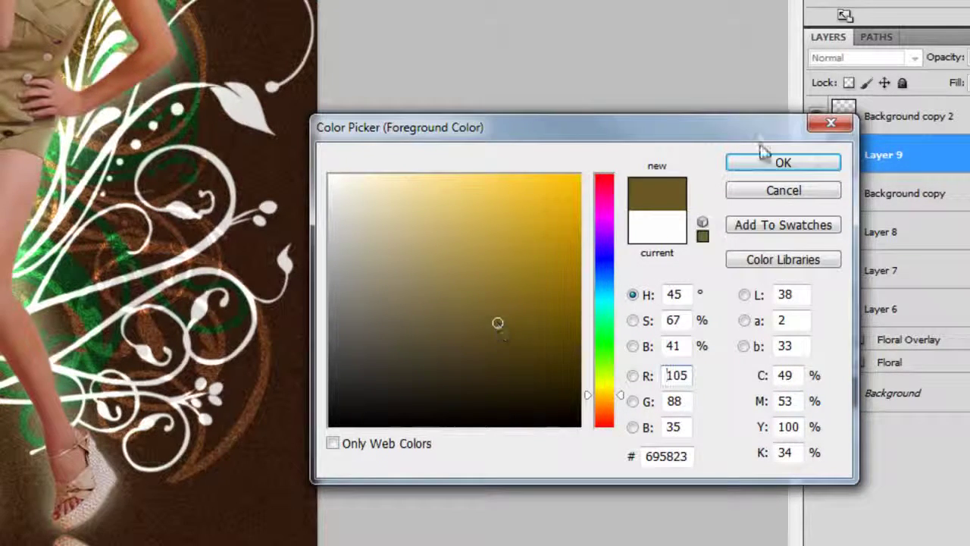
click(763, 170)
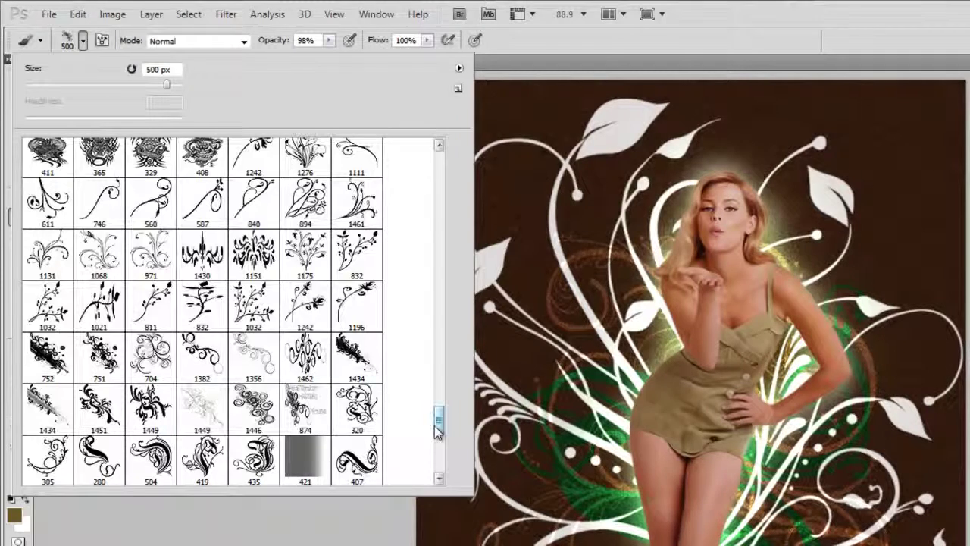
Load the 1446 swirl brush preset and enlarge it with the bracket keys
scroll(439, 426, down, 1)
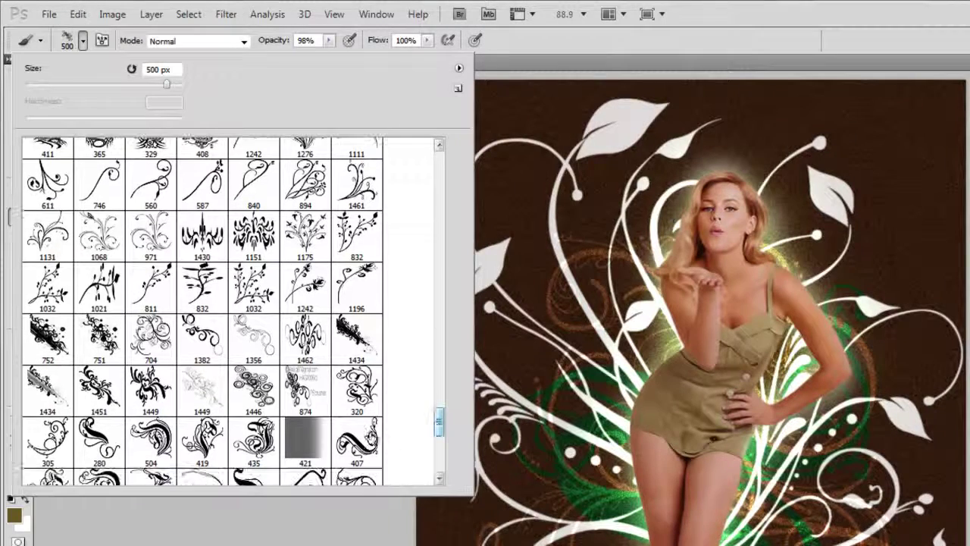
click(254, 394)
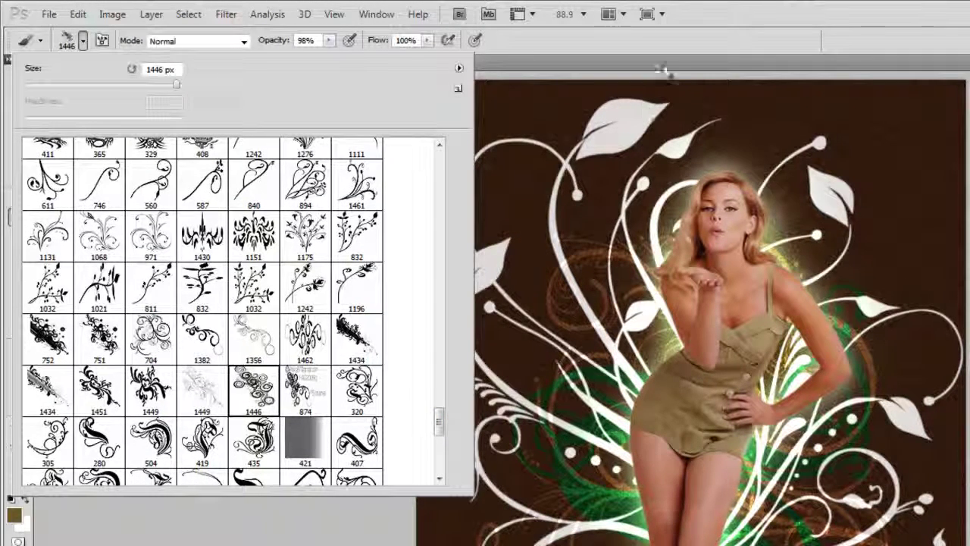
click(327, 42)
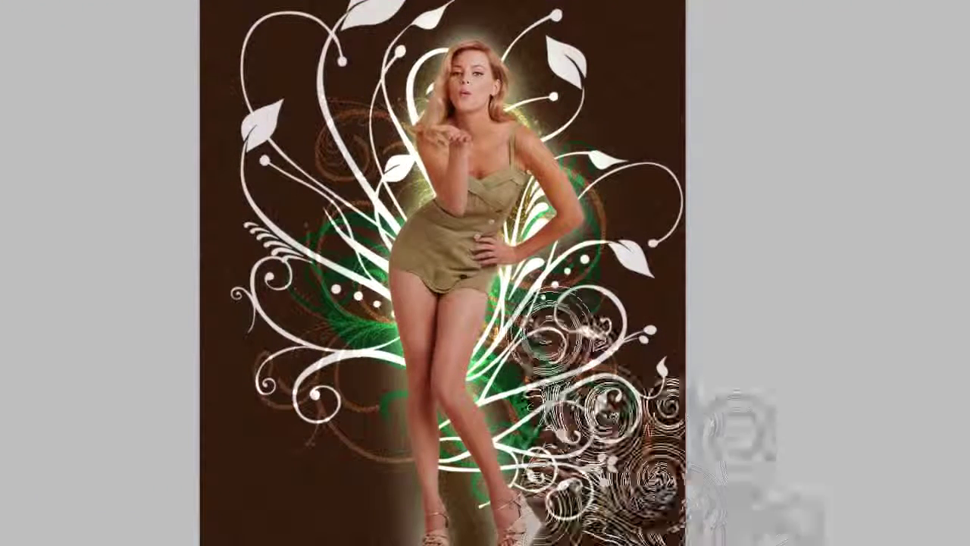
key(bracketleft)
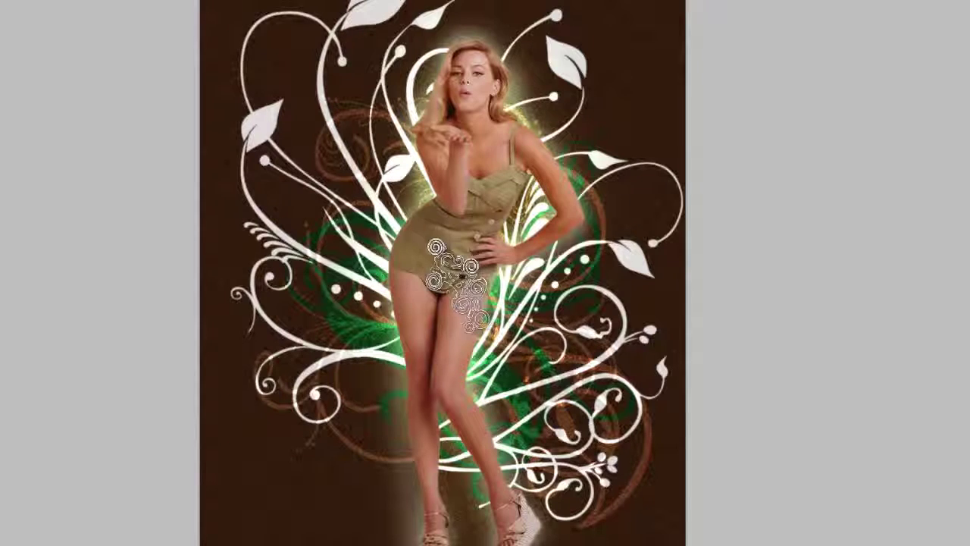
key(bracketright)
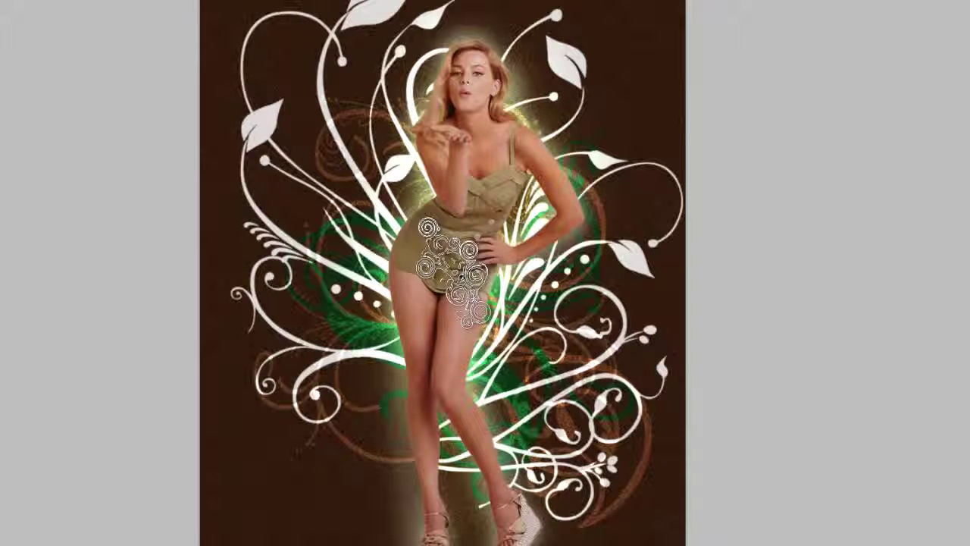
key(bracketright)
key(bracketright)
key(bracketright)
key(bracketright)
key(bracketright)
key(bracketright)
key(bracketright)
key(bracketright)
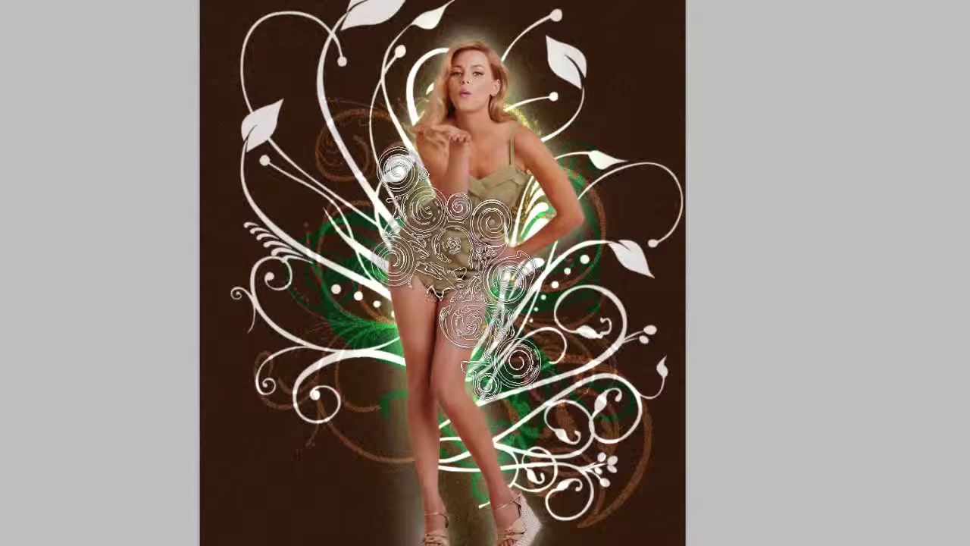
key(bracketright)
key(bracketright)
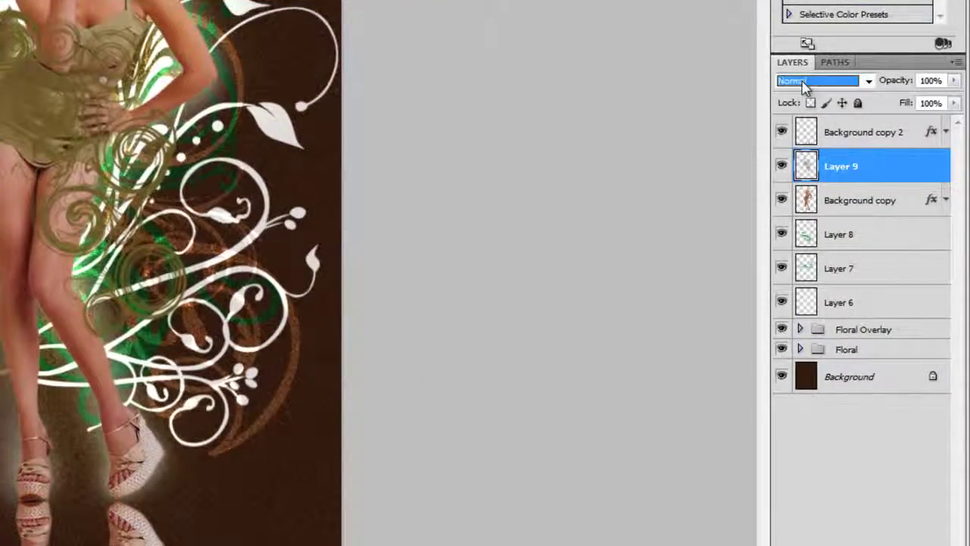
Switch Layer 9's blend mode to Overlay
click(805, 82)
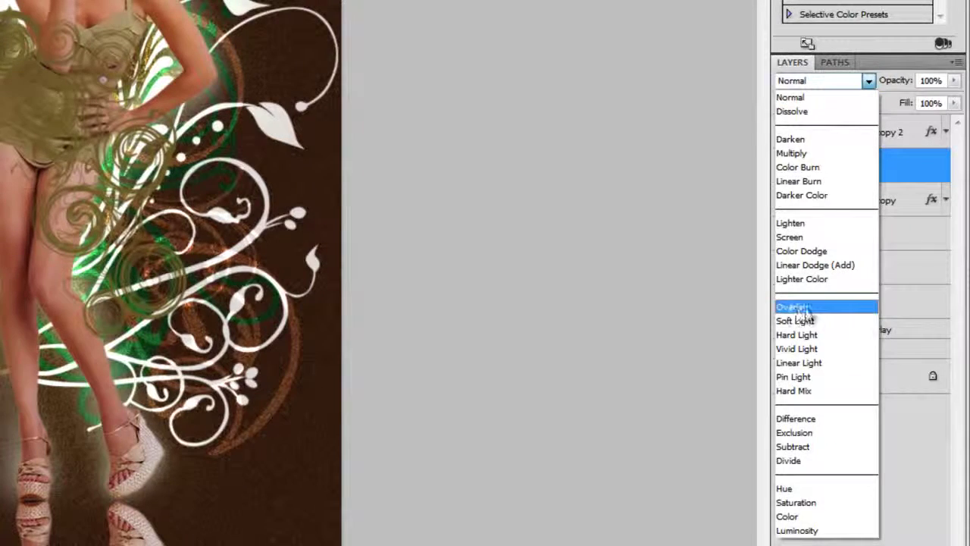
click(805, 308)
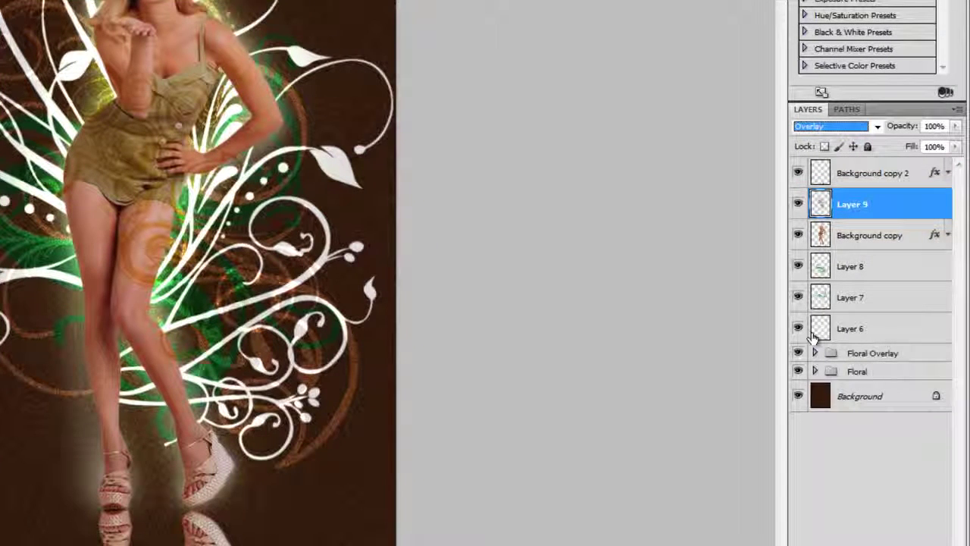
Expand the Floral Overlay group and add a new layer above Layer 5
click(890, 353)
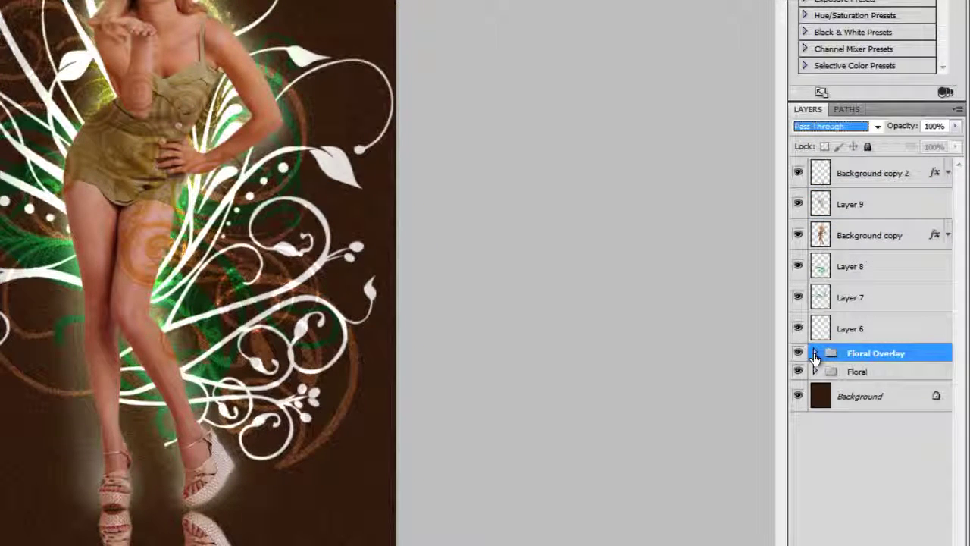
click(815, 353)
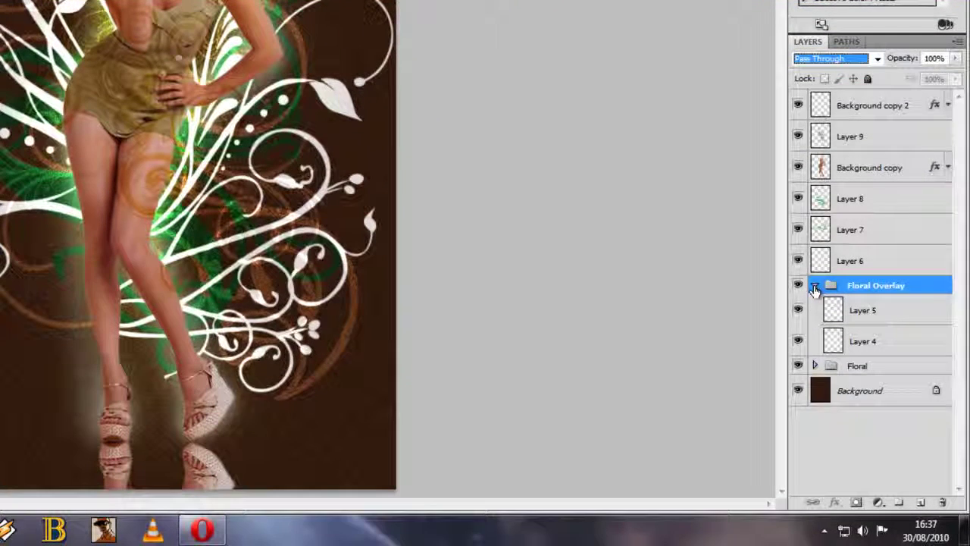
drag(815, 289, 854, 299)
key(shift+alt+o)
drag(877, 356, 856, 320)
click(864, 310)
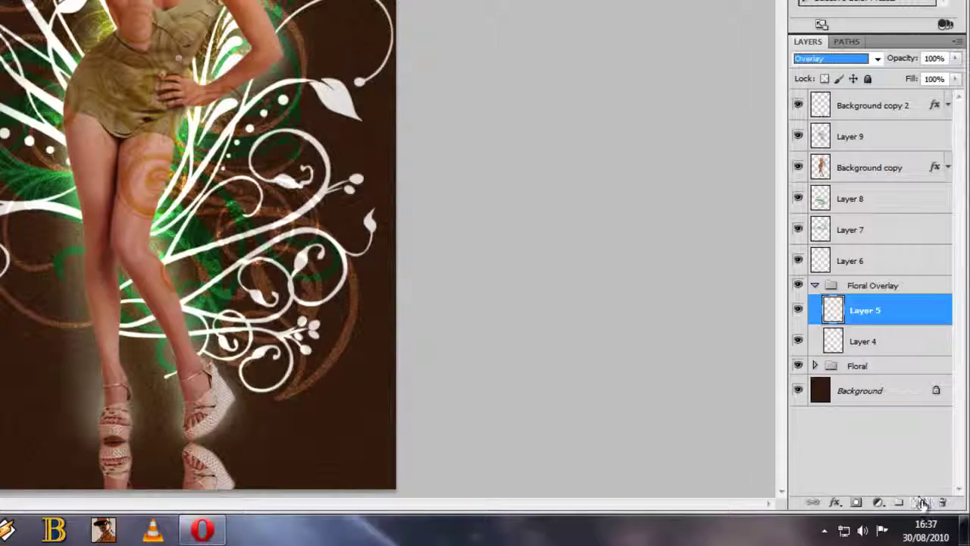
click(922, 504)
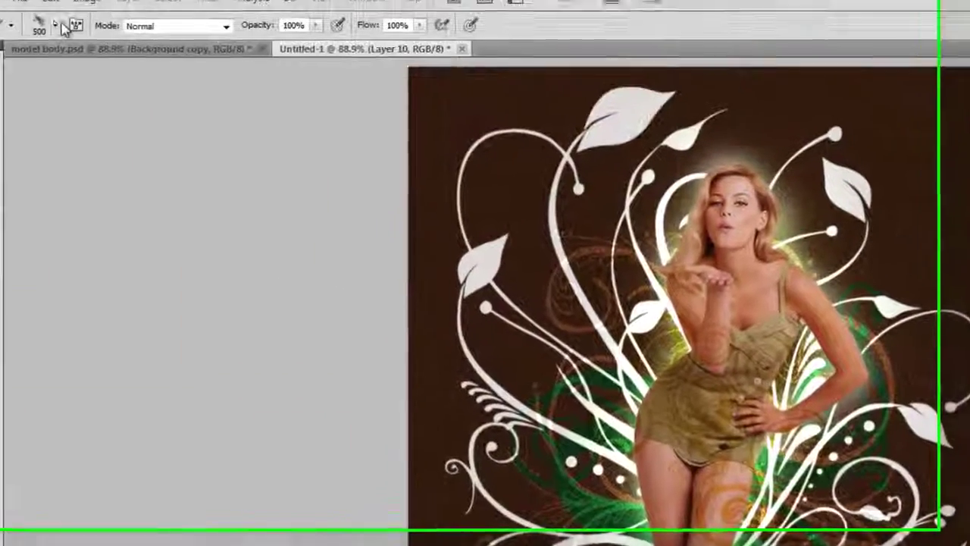
Stamp a white swirl with floral brush 1359 at the lower left beside the model's legs
click(42, 43)
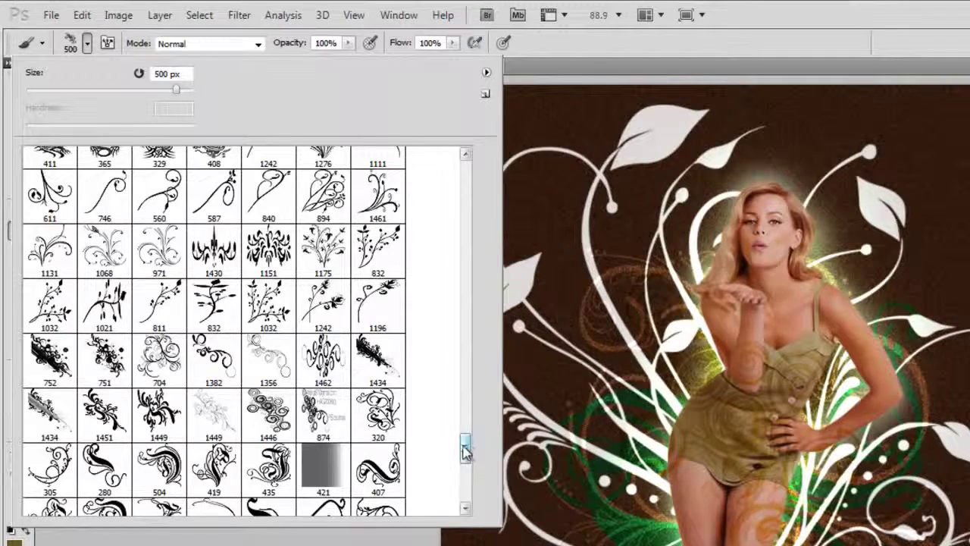
drag(464, 449, 466, 478)
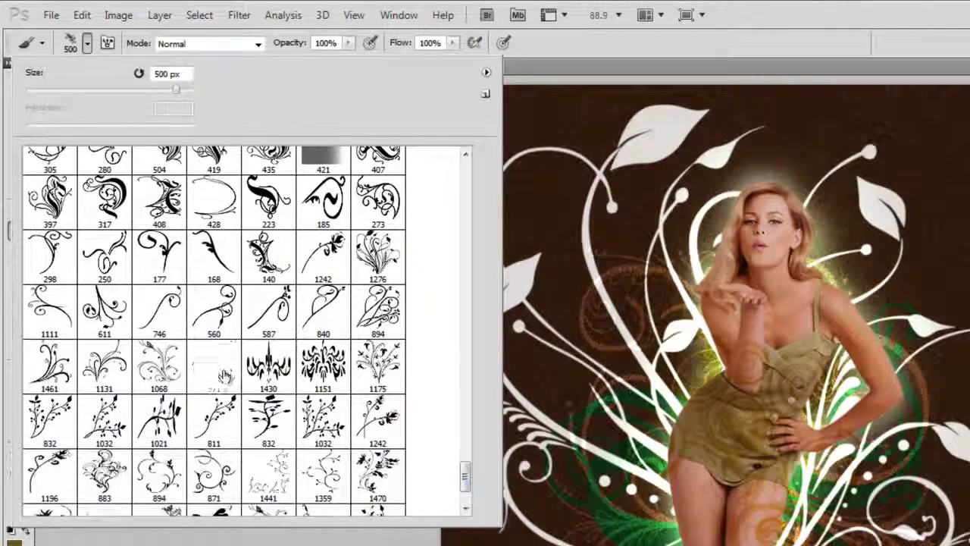
click(226, 371)
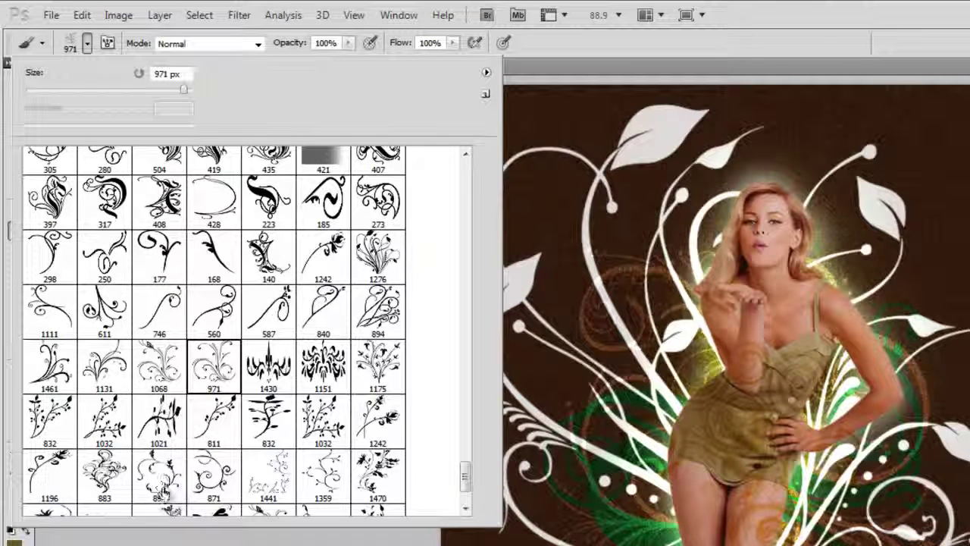
click(330, 478)
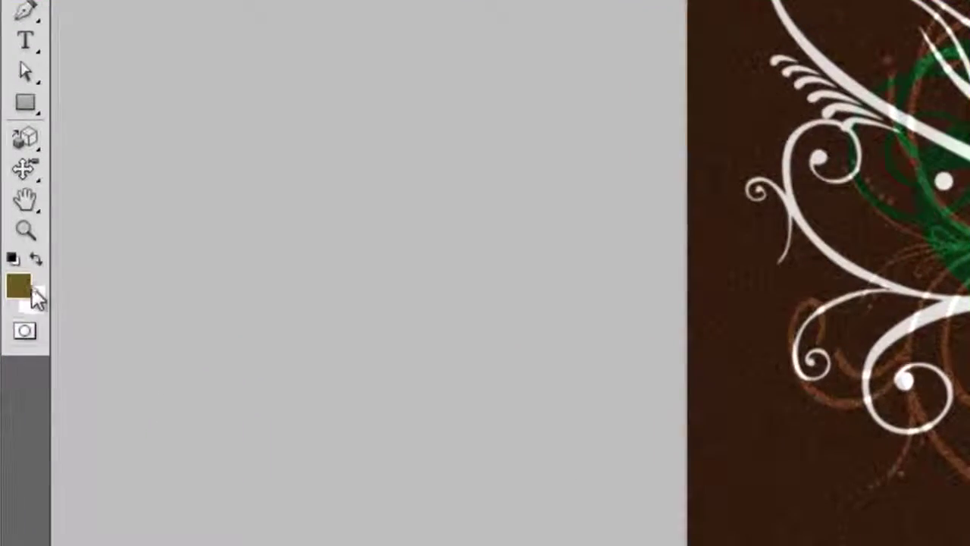
click(19, 285)
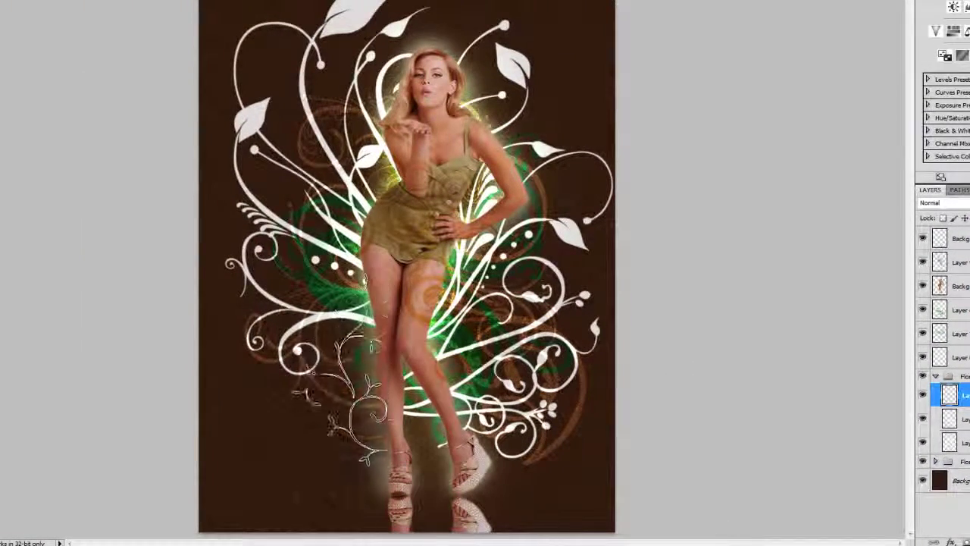
key(])
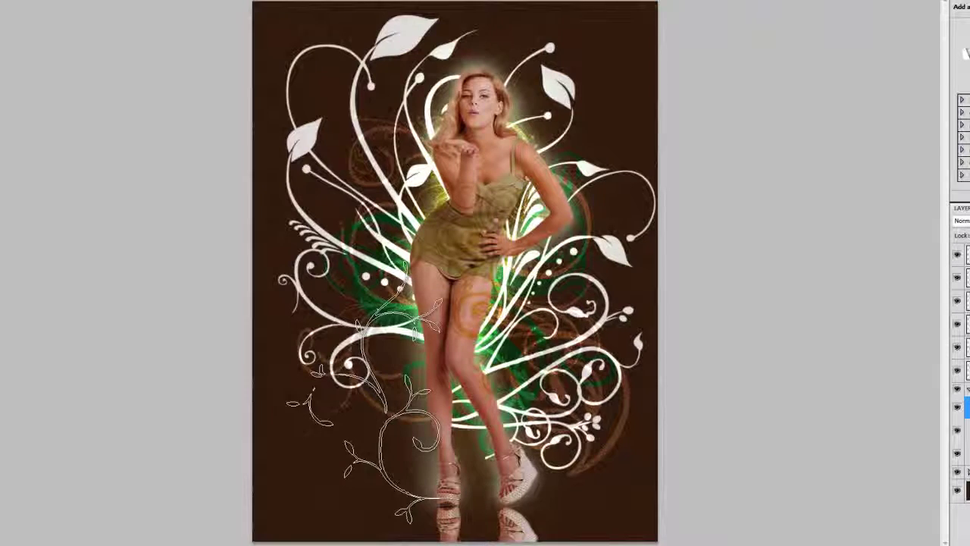
click(364, 410)
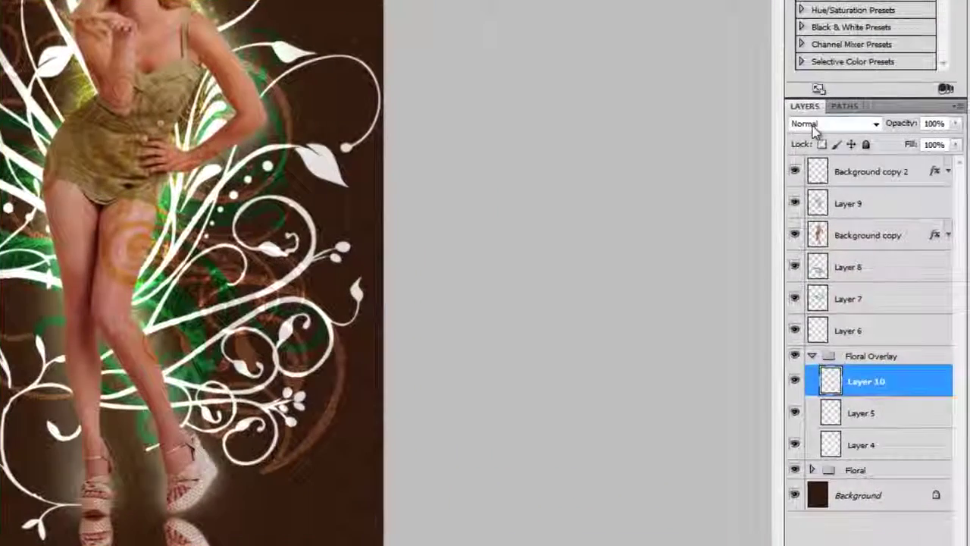
Set the new stamp layer to Overlay and collapse the Floral Overlay group
click(815, 129)
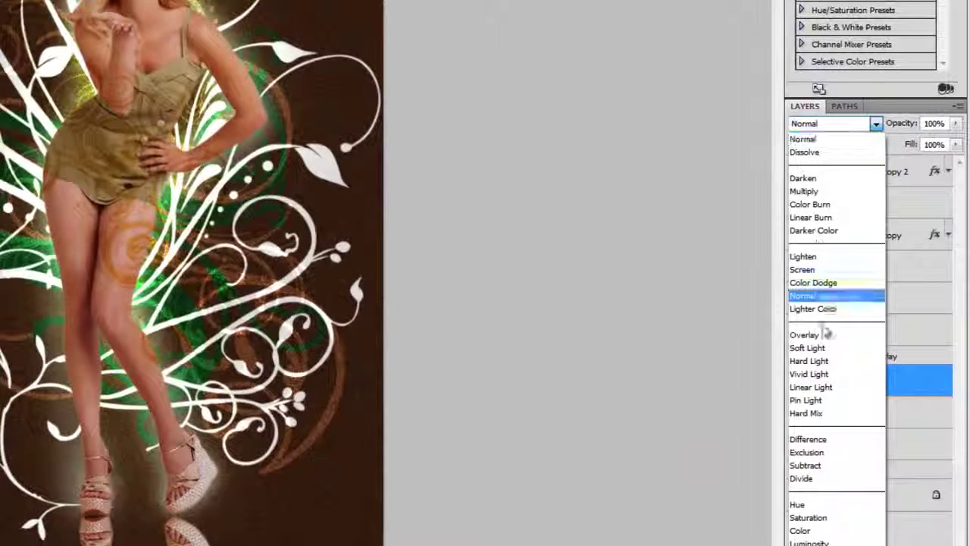
click(805, 340)
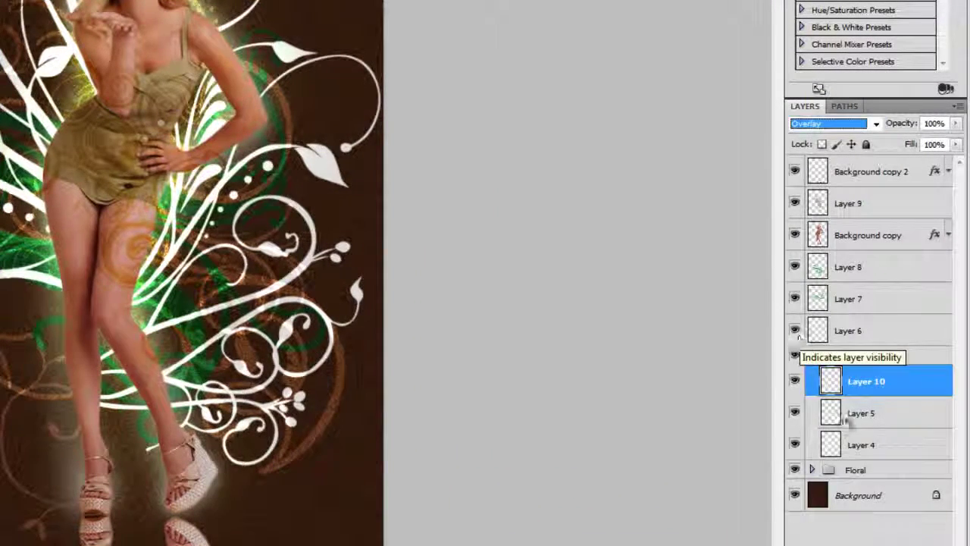
click(819, 357)
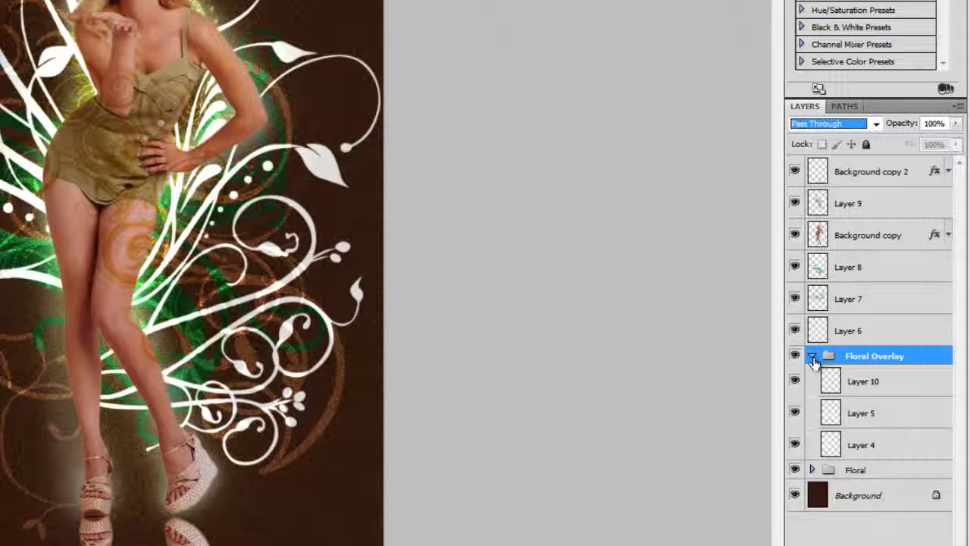
click(811, 355)
Expand the Floral group and add a new empty layer above Layer 3
click(833, 377)
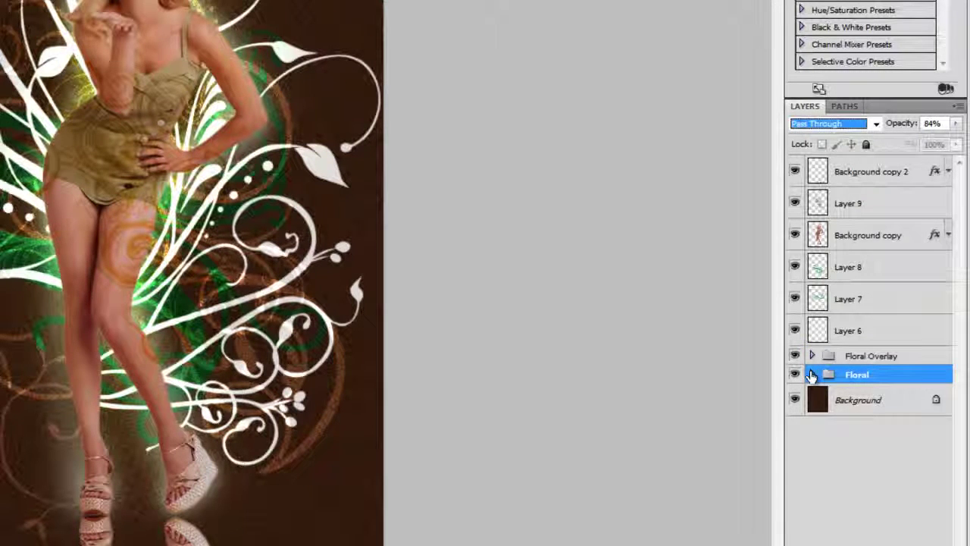
click(811, 374)
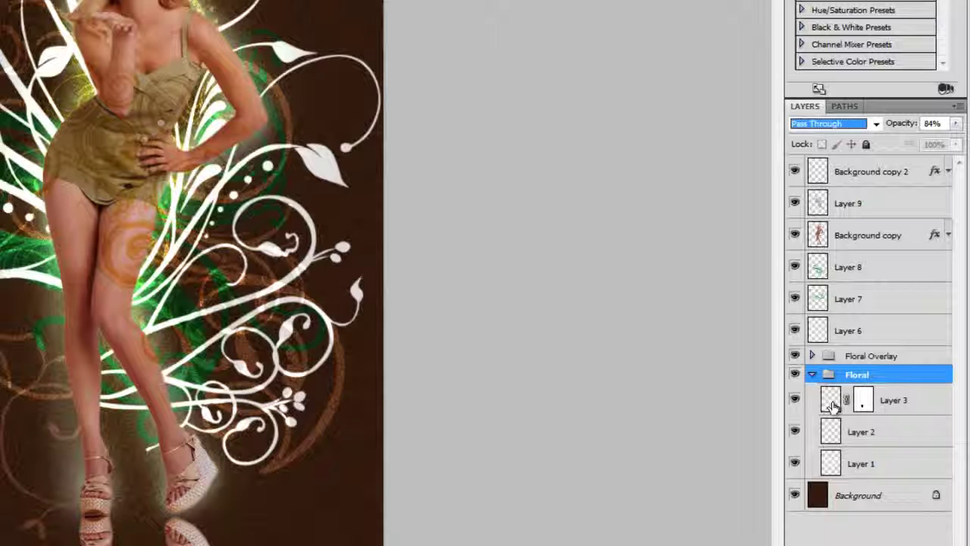
click(832, 407)
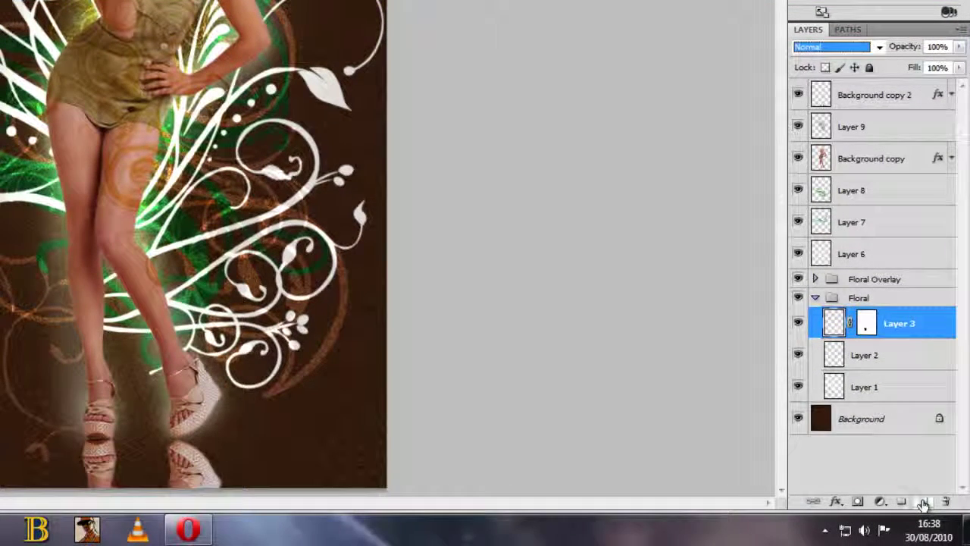
click(923, 501)
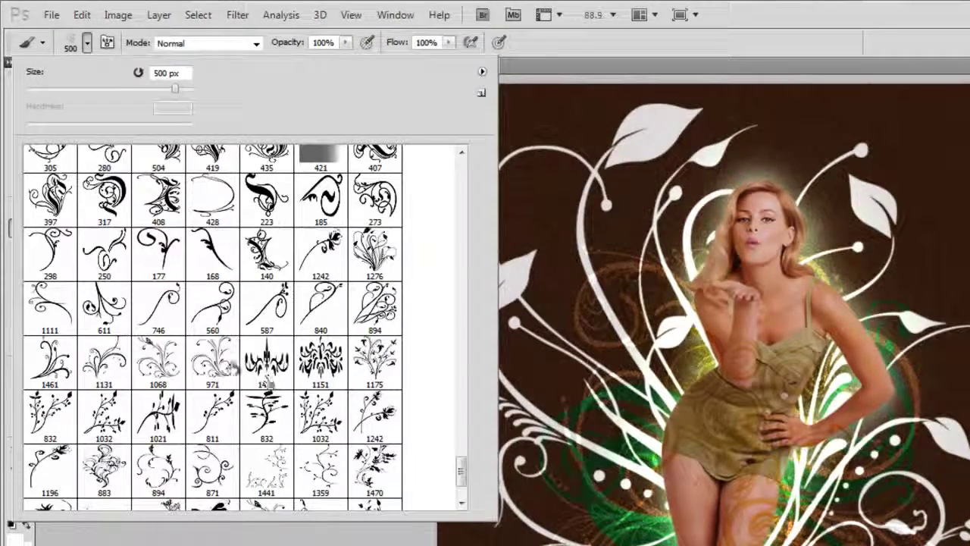
Load the 1470 floral spray brush preset after trying brushes 1068, 894 and 256
click(159, 362)
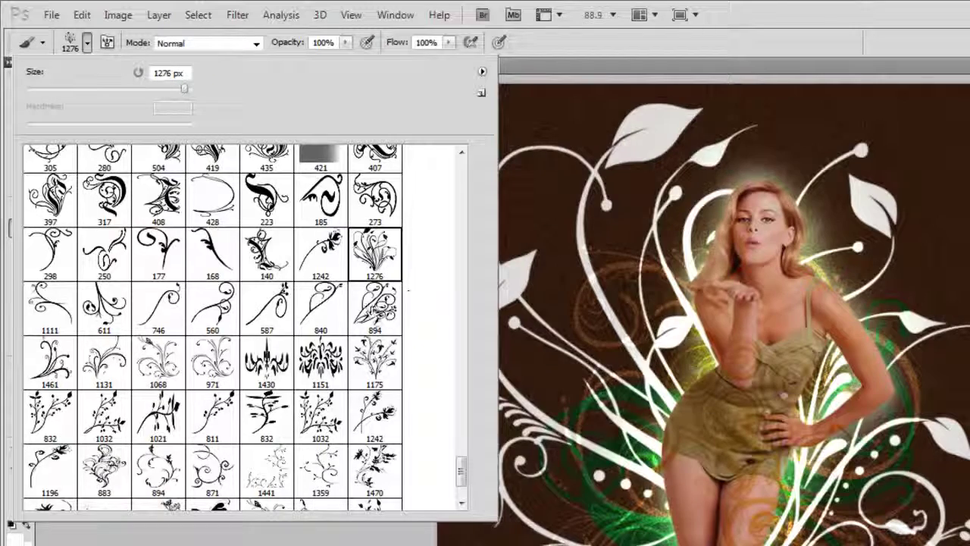
click(375, 307)
scroll(167, 469, down, 1)
scroll(197, 462, down, 1)
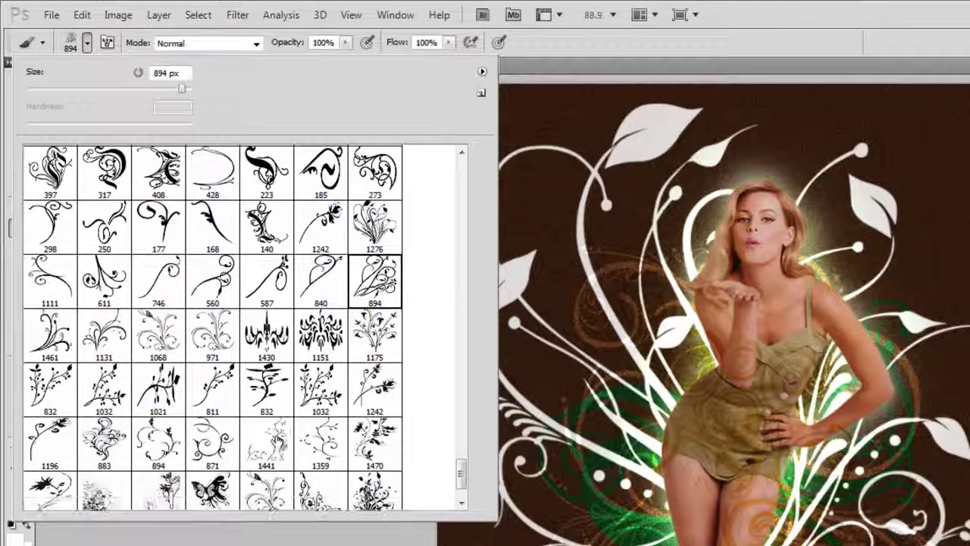
scroll(234, 455, down, 1)
scroll(265, 448, down, 1)
click(314, 440)
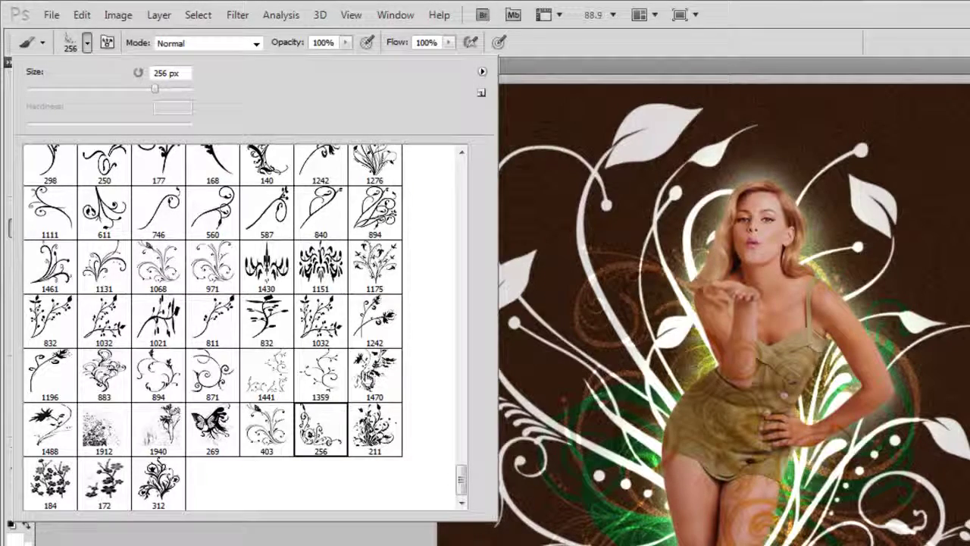
click(371, 375)
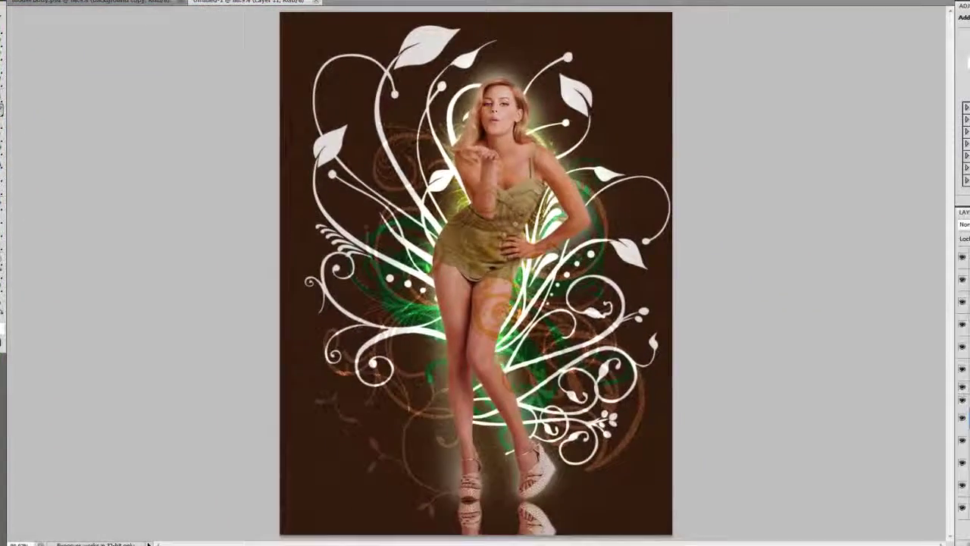
drag(557, 258, 538, 378)
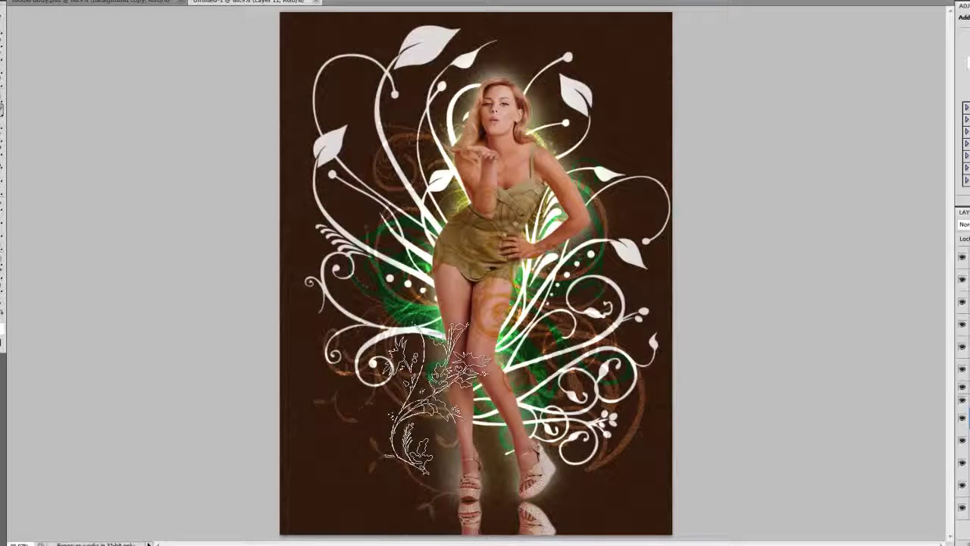
Stamp a large white floral spray beside the legs, rotated about -34°, and commit it
key(bracketright)
key(bracketright)
key(bracketright)
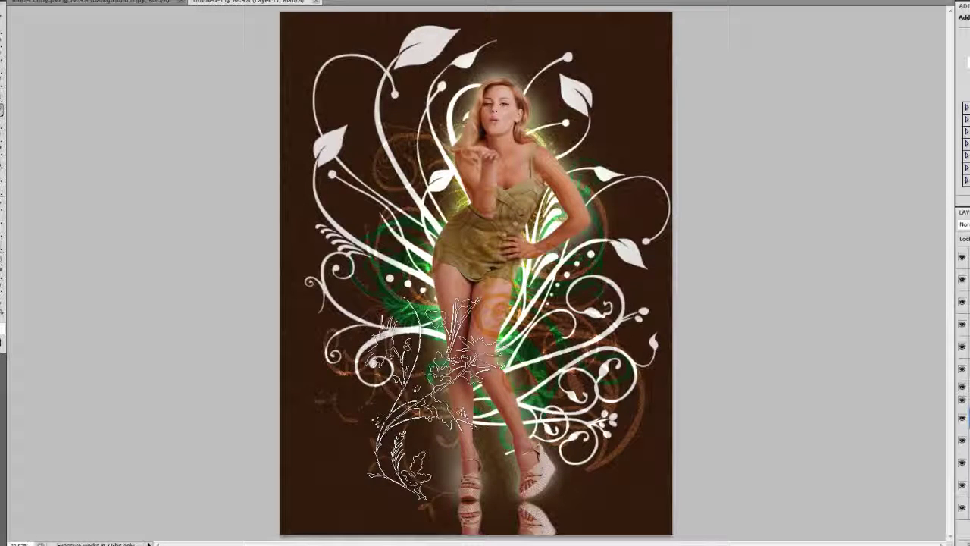
click(434, 399)
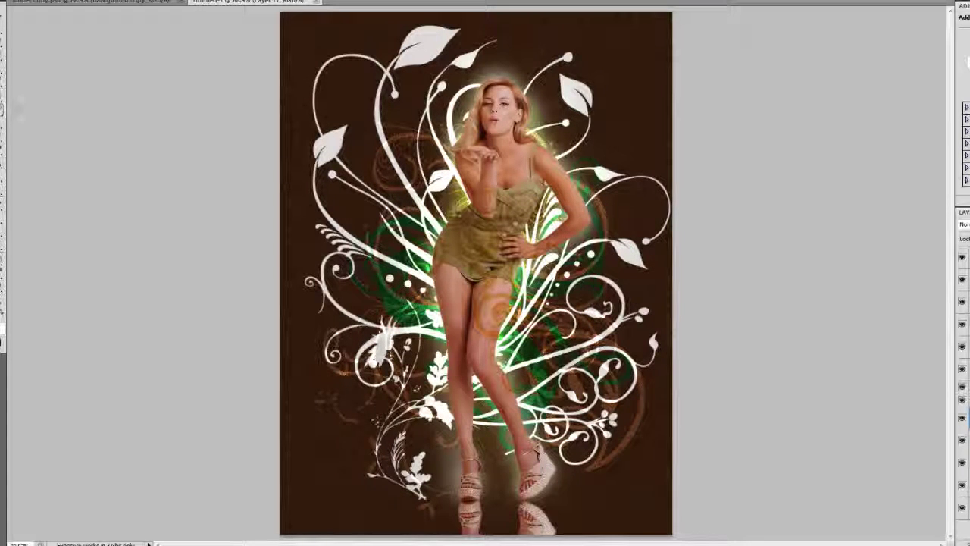
key(ctrl+t)
mouse_move(404, 188)
mouse_down()
mouse_move(346, 189)
mouse_move(407, 347)
mouse_move(411, 307)
mouse_up()
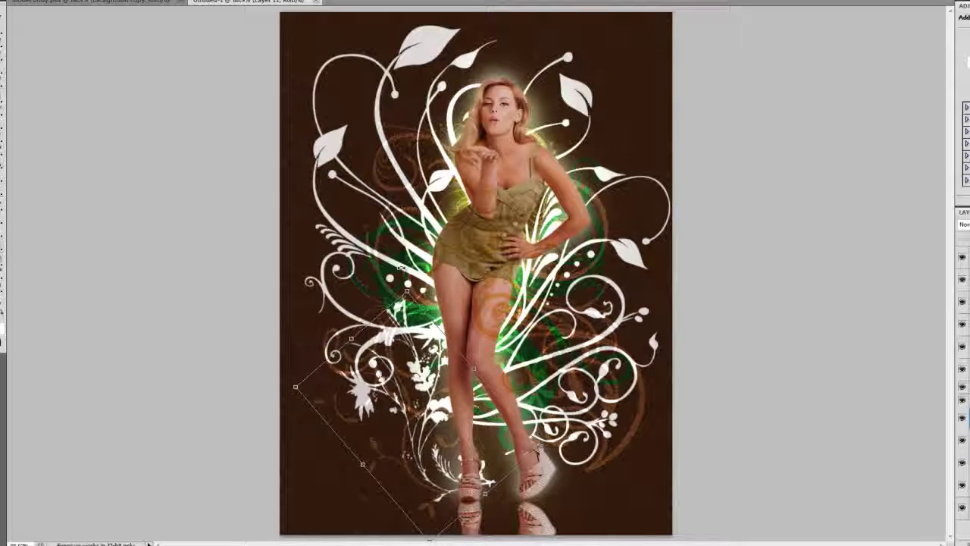
drag(400, 267, 383, 264)
mouse_move(437, 378)
mouse_down()
mouse_move(428, 372)
mouse_move(440, 424)
mouse_up()
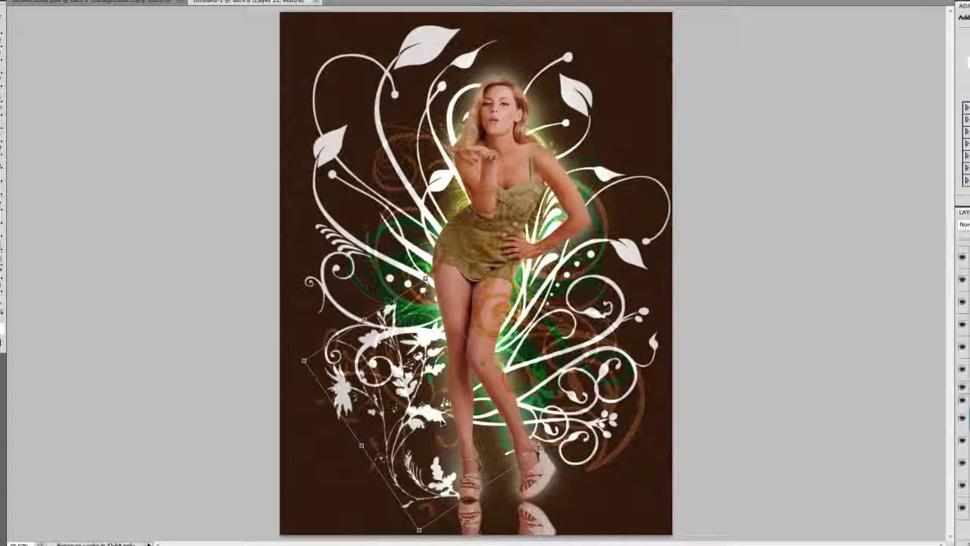
drag(439, 422, 442, 424)
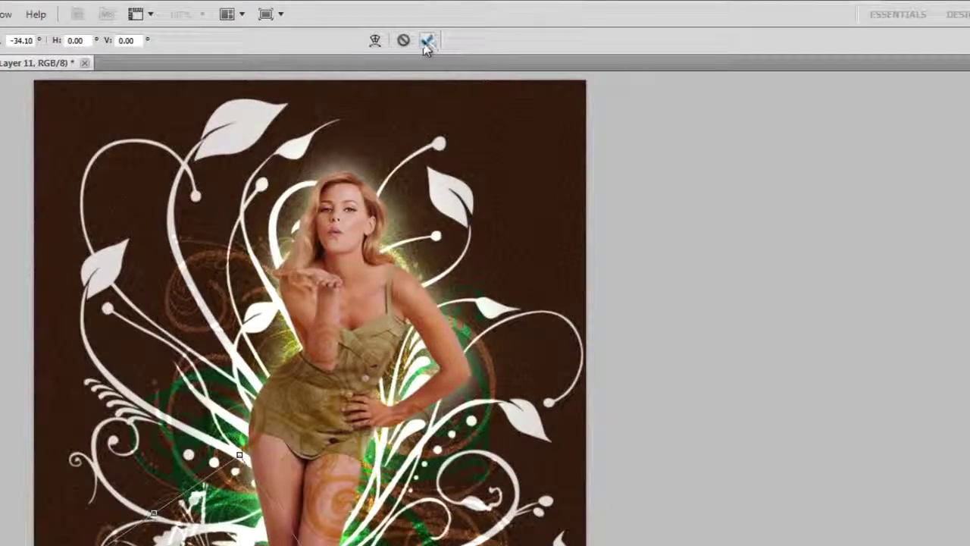
click(426, 41)
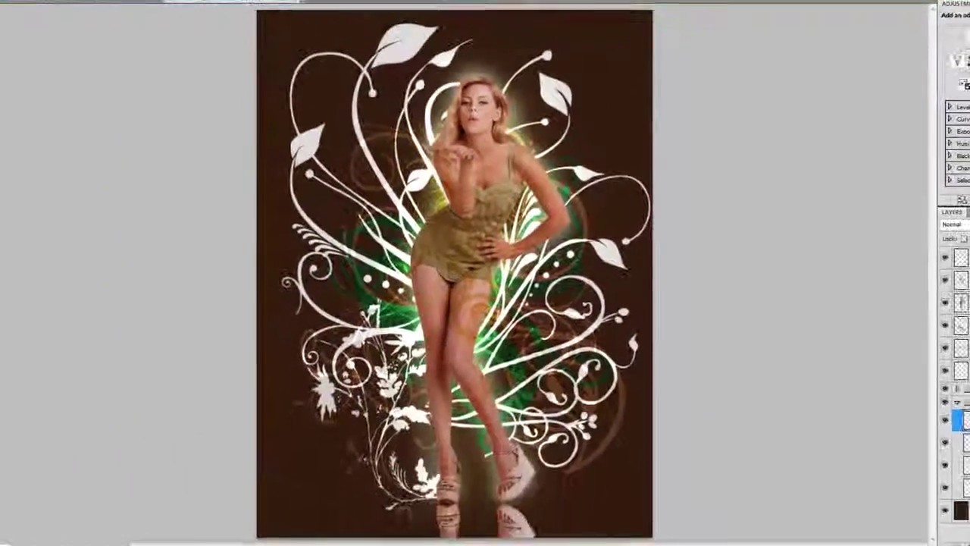